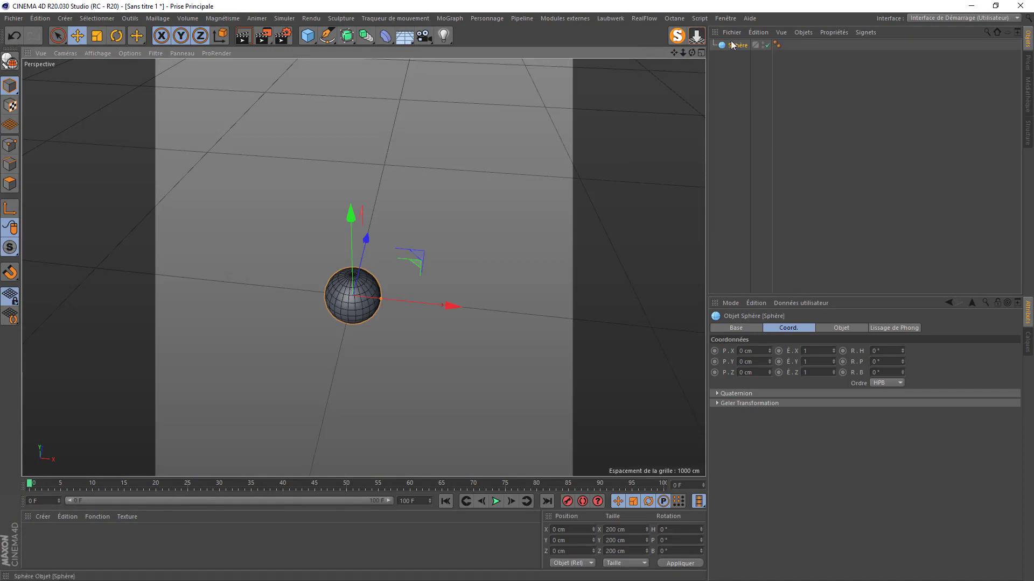
- Set the sphere to a 200 cm radius, 128 segments and the Icosaèdre type
click(839, 328)
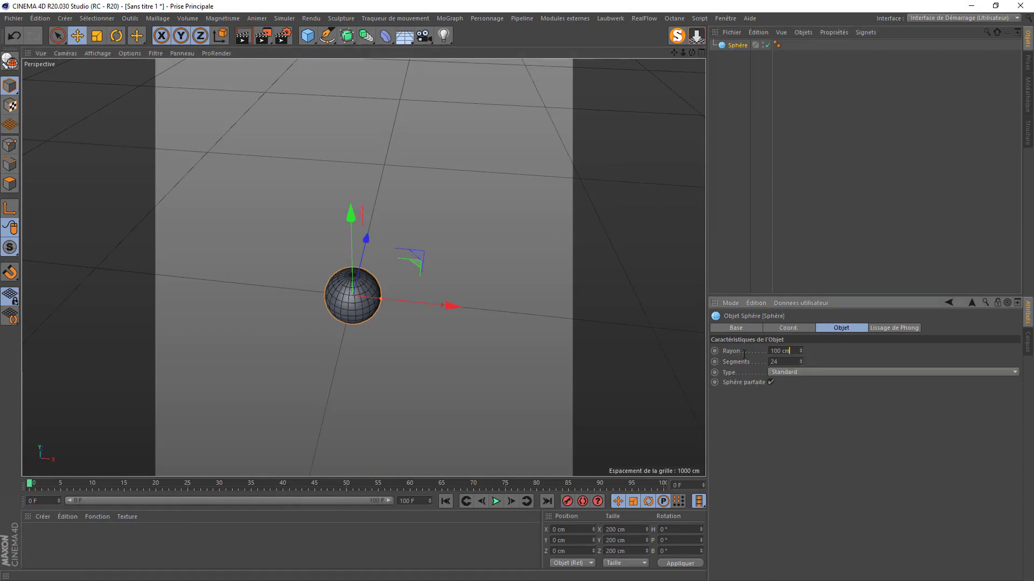
text(200)
key(Tab)
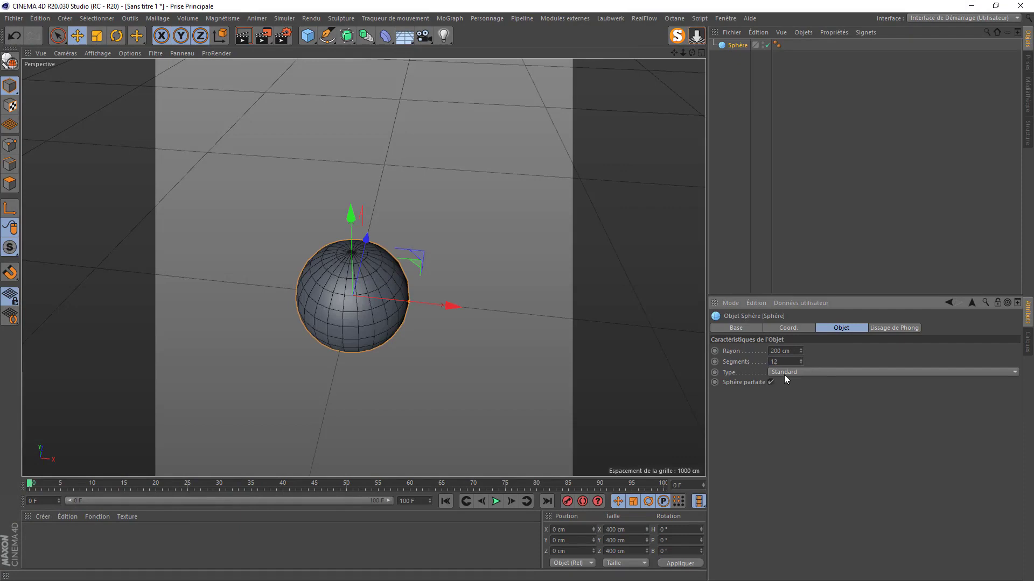
text(128)
key(Return)
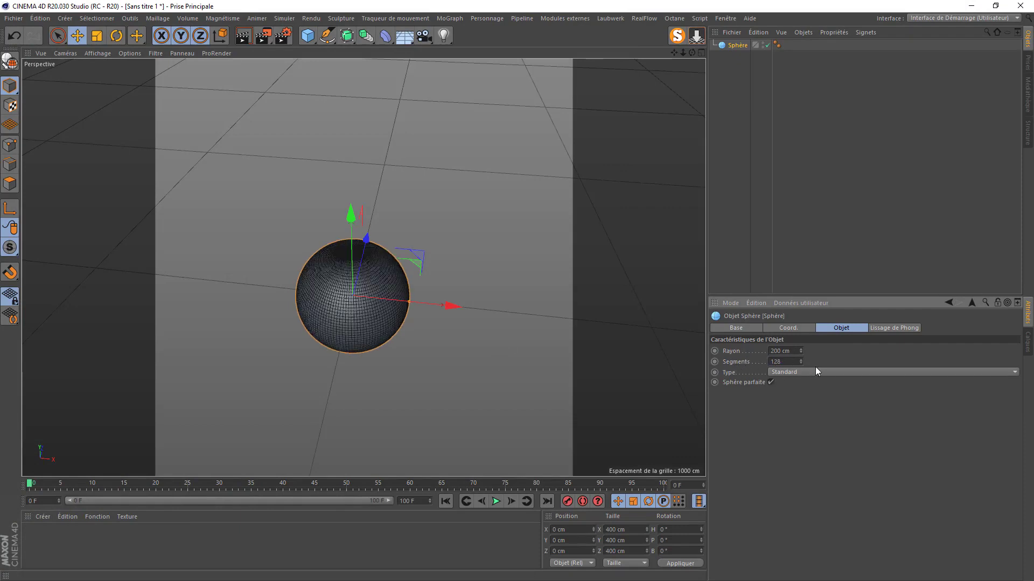
click(815, 367)
click(794, 425)
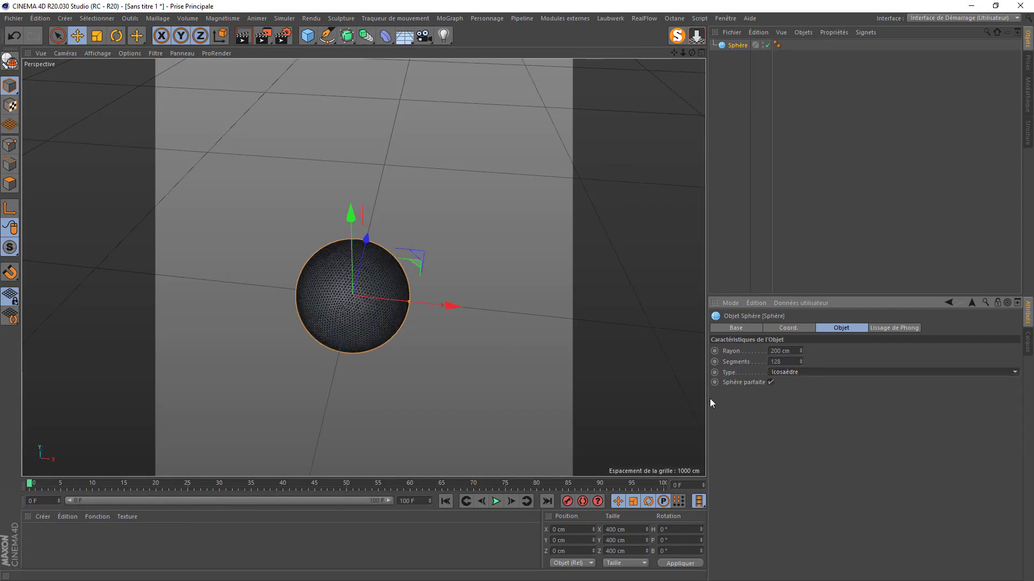
scroll(331, 307, up, 5)
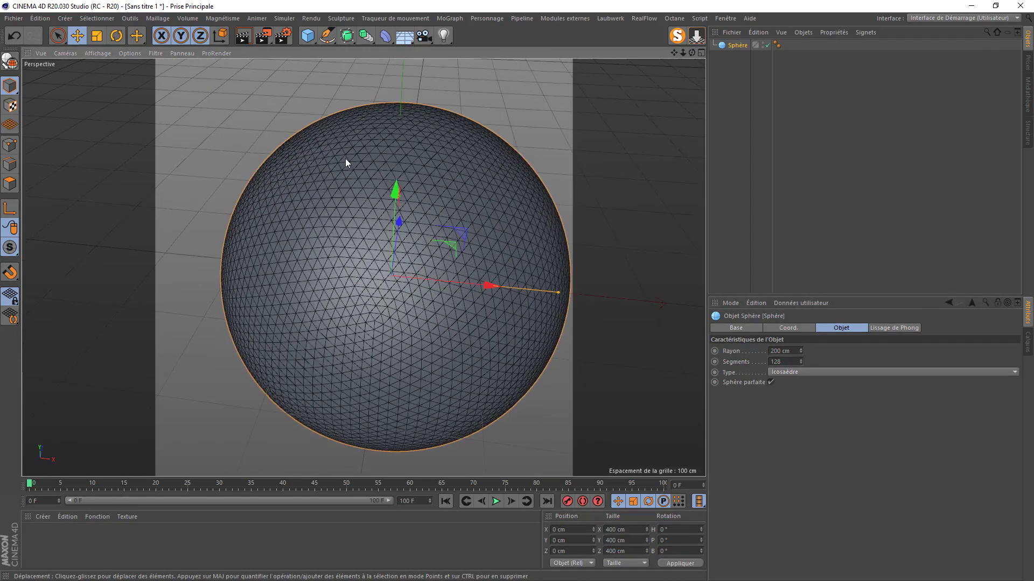
- Switch the viewport to Gouraud shading without wire lines
click(98, 53)
click(113, 69)
scroll(379, 172, down, 3)
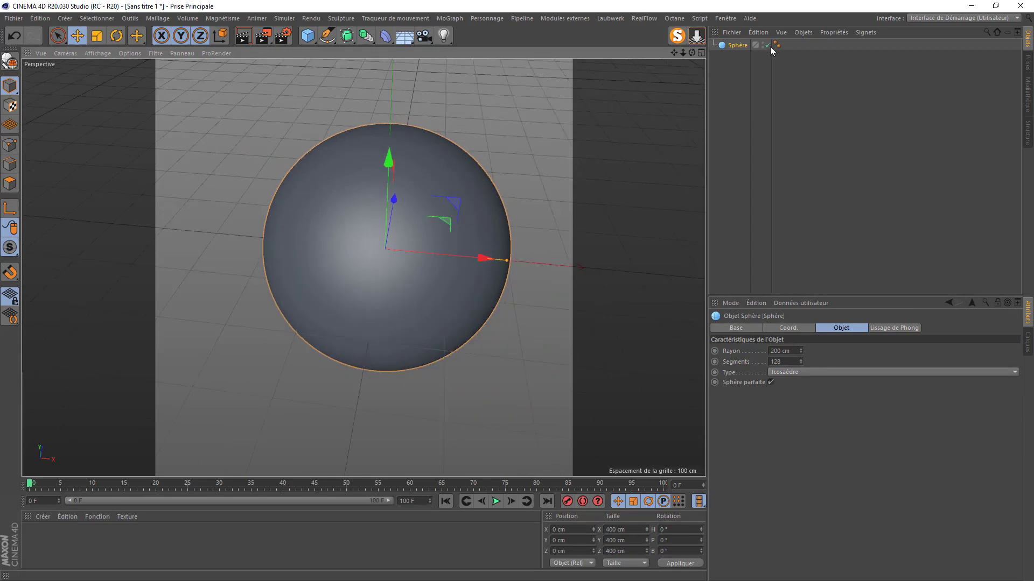
- Duplicate the sphere in the Object Manager and name the copy 'collision'
ctrl+drag(737, 45, 734, 53)
double_click(735, 55)
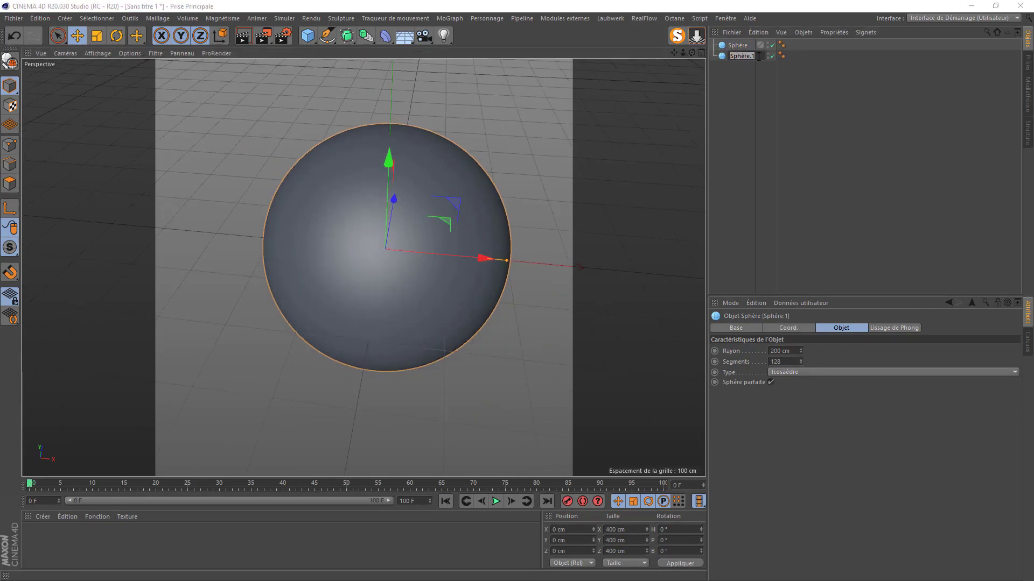
click(759, 56)
text(collision)
key(Return)
- Set the collision copy's radius to 160 cm
click(792, 351)
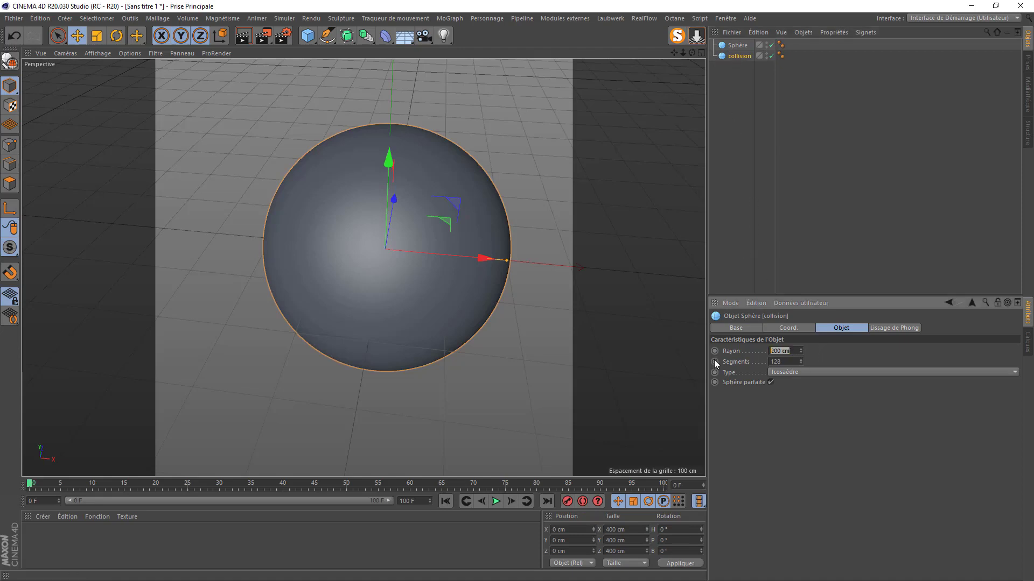
key(Return)
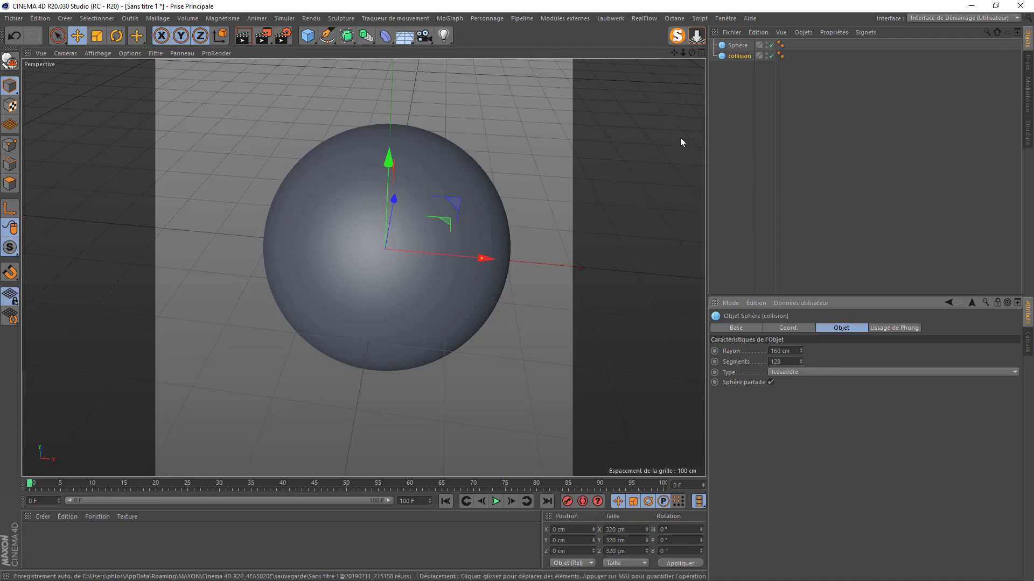
click(307, 35)
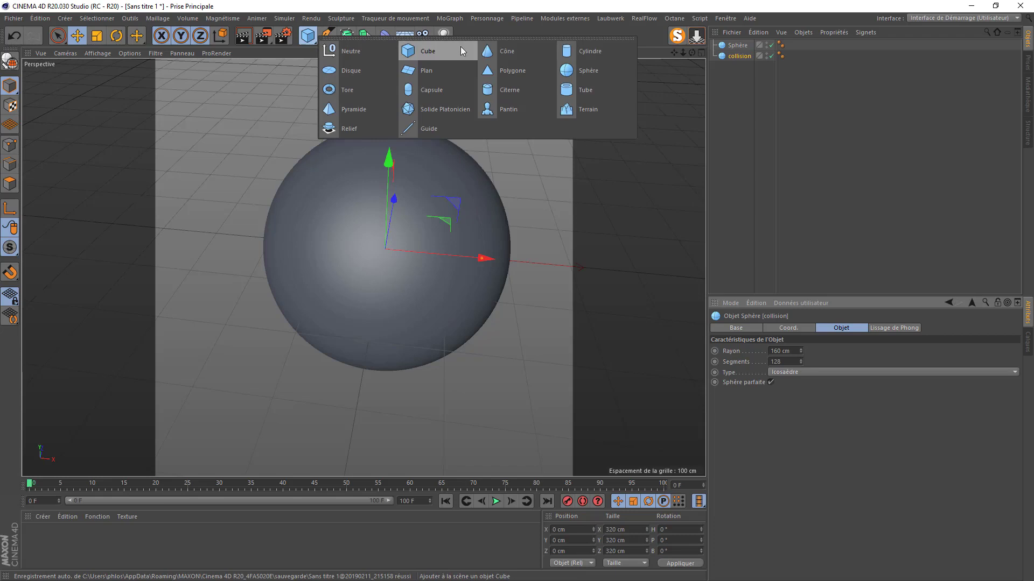
- Add a new sphere, lift it high above the big one, and name it 'balle'
click(563, 85)
drag(388, 165, 389, 21)
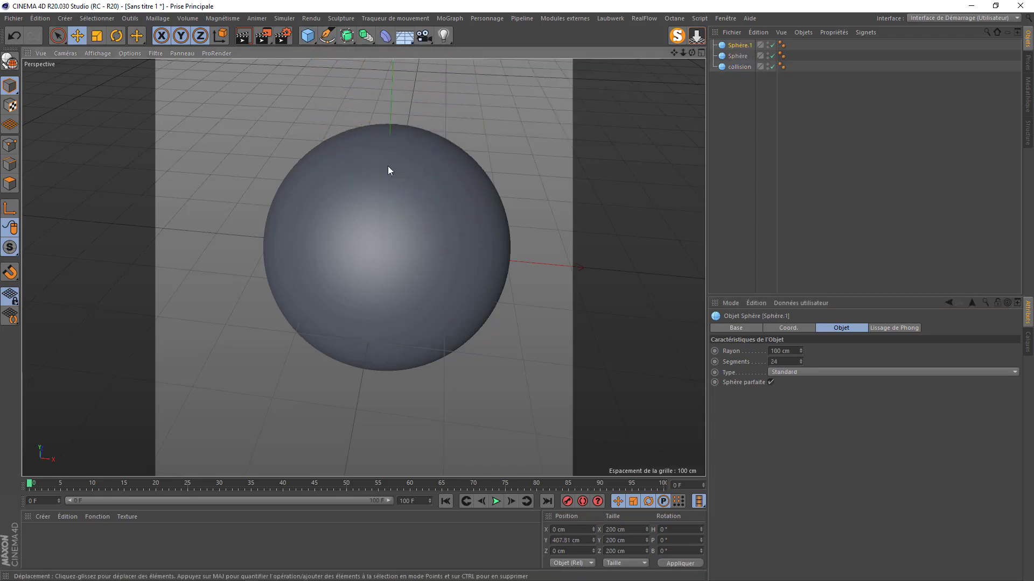
double_click(739, 45)
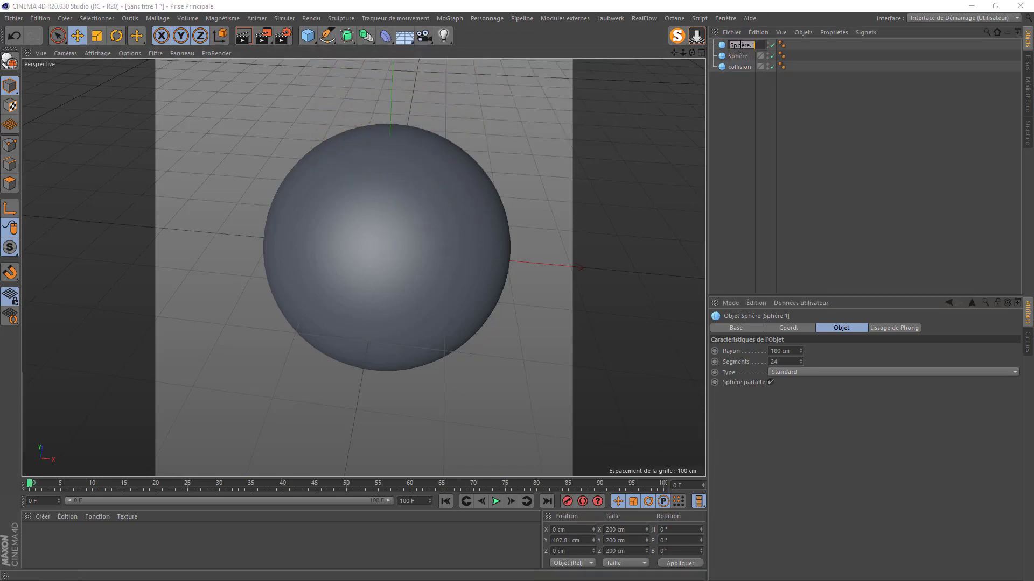
text(balle)
key(Return)
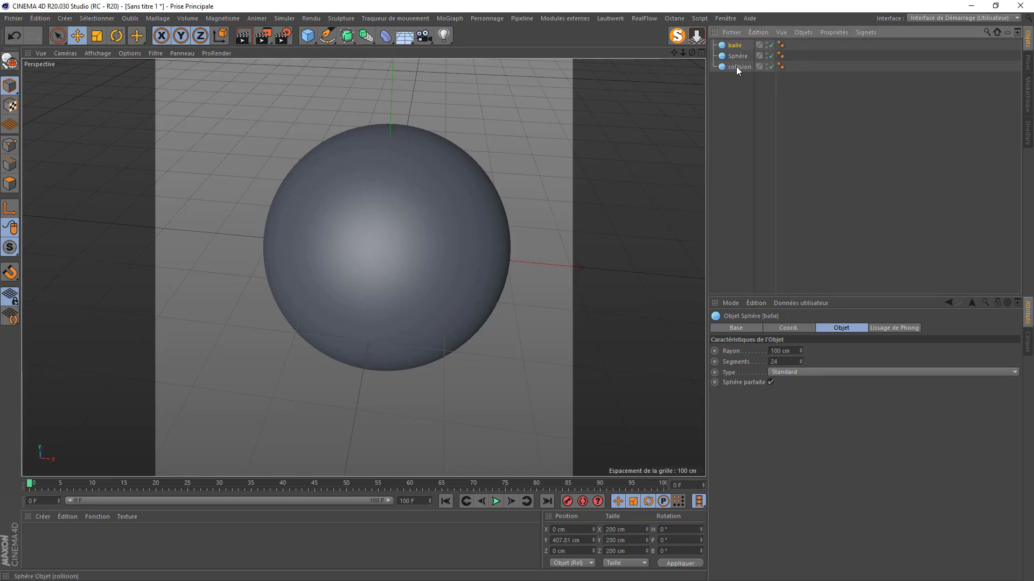
- Set balle's radius to 25 cm and add a Sol floor object
double_click(784, 350)
text(25)
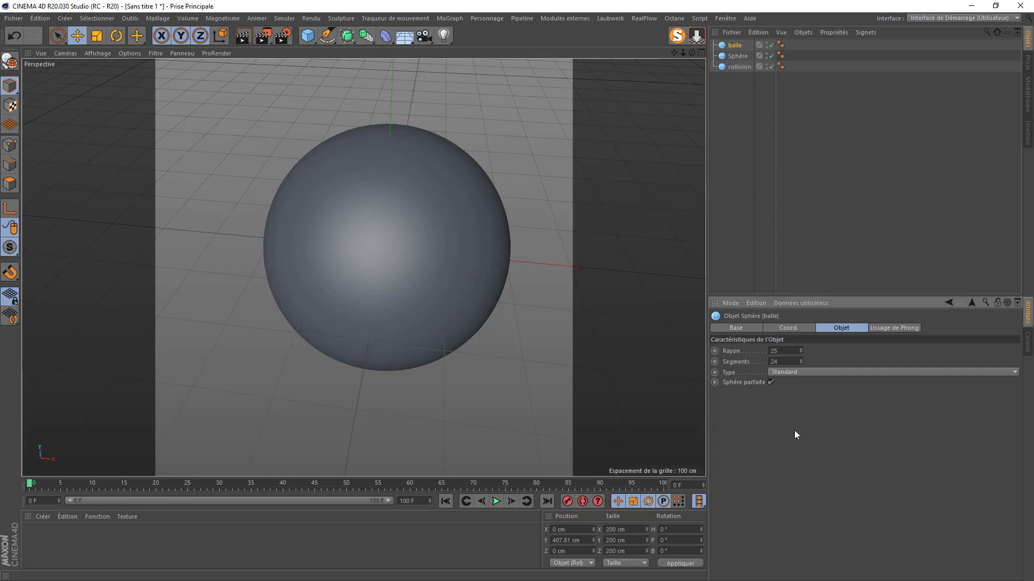
key(Return)
drag(682, 53, 428, 111)
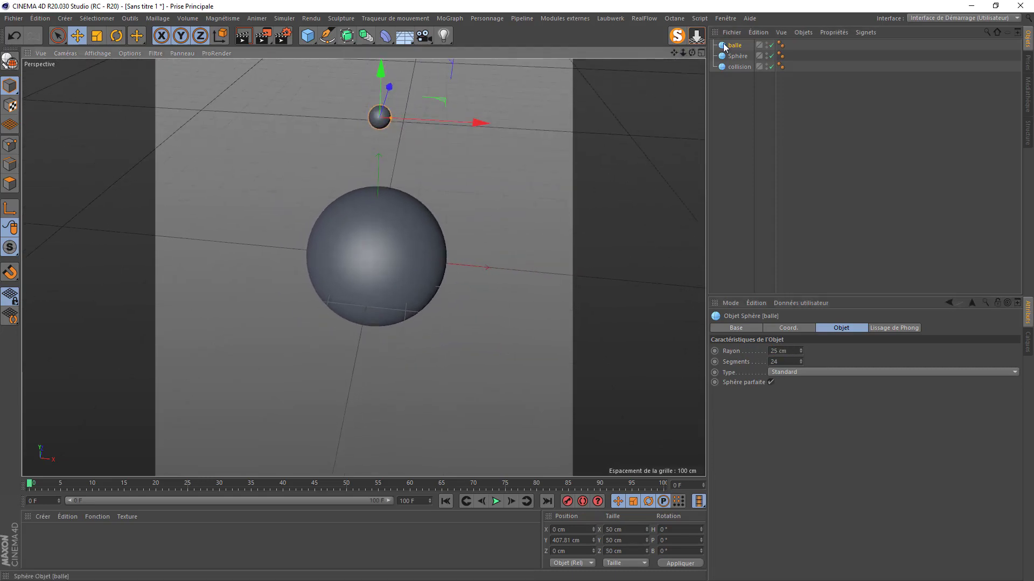
click(405, 36)
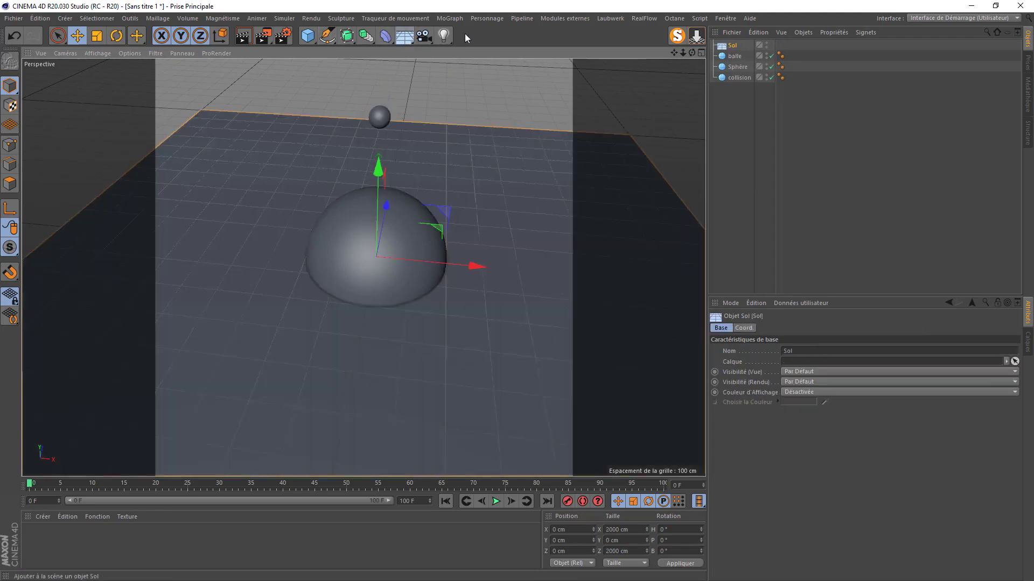
- Raise the big Sphère so it rests on the floor at about 200 cm
click(735, 56)
ctrl+click(733, 67)
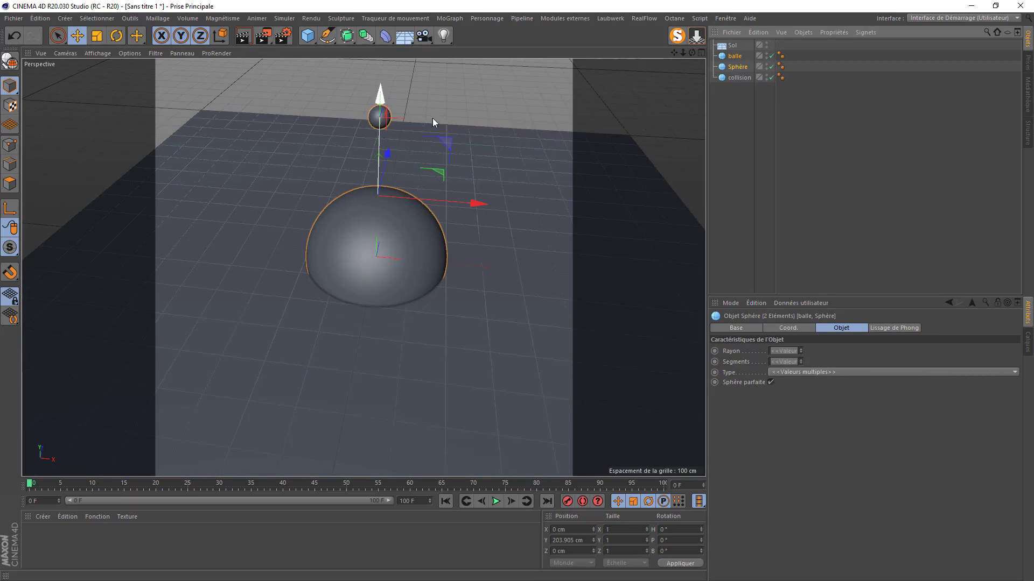
click(732, 56)
click(734, 67)
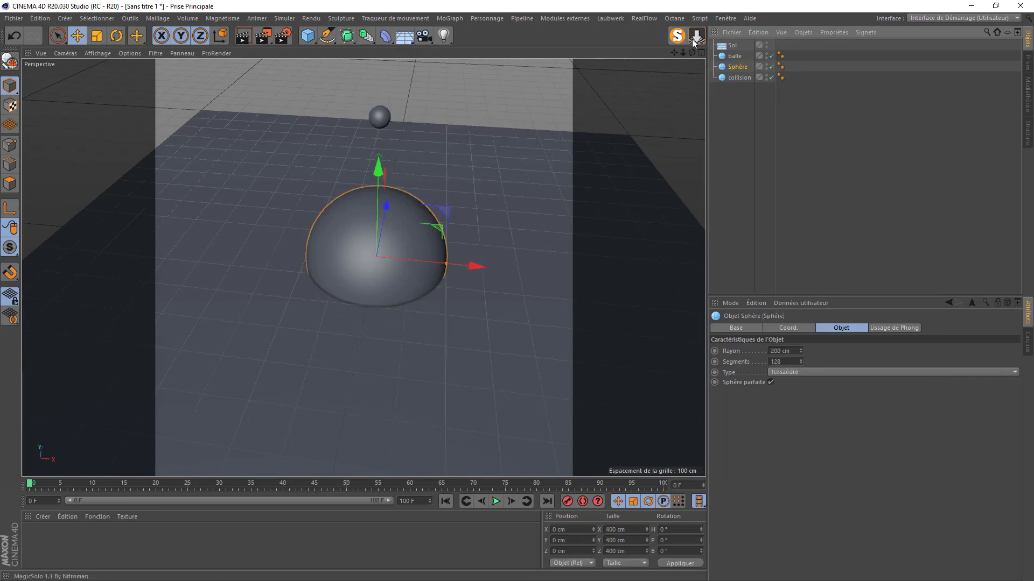
drag(379, 168, 380, 98)
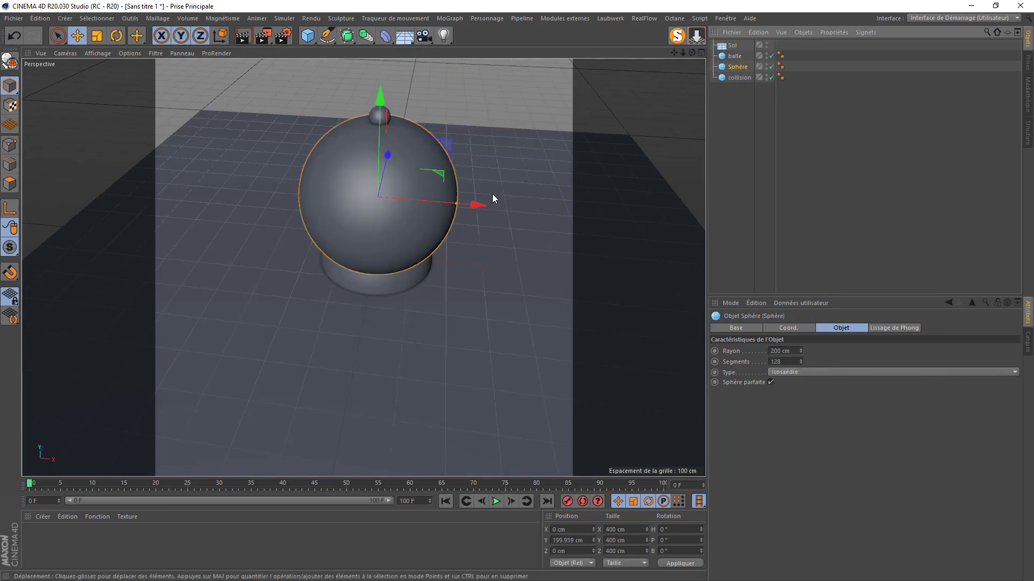
- Nest collision under Sphère and reset its Coord. P.Y to 0 cm
click(734, 79)
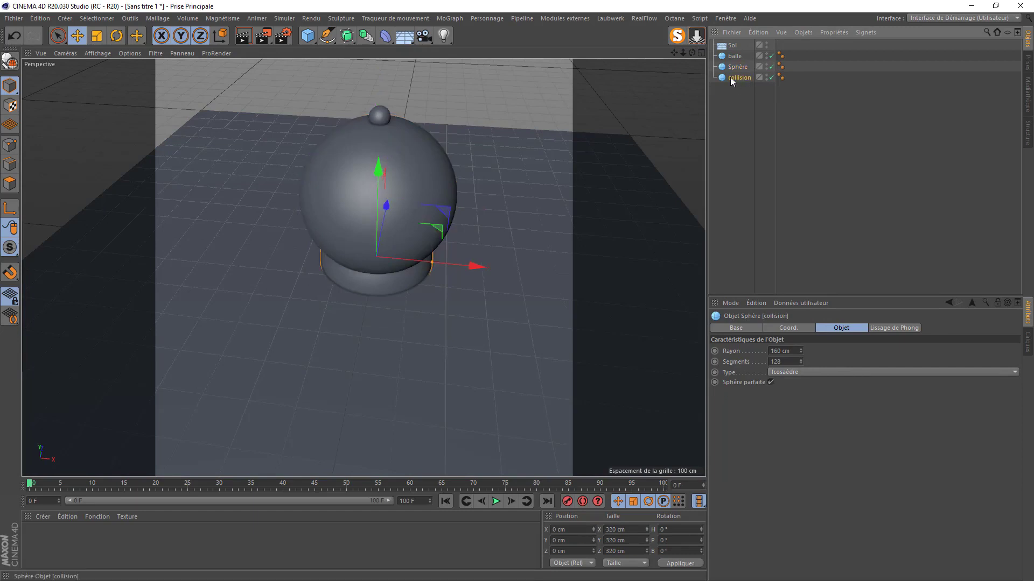
drag(736, 67, 737, 67)
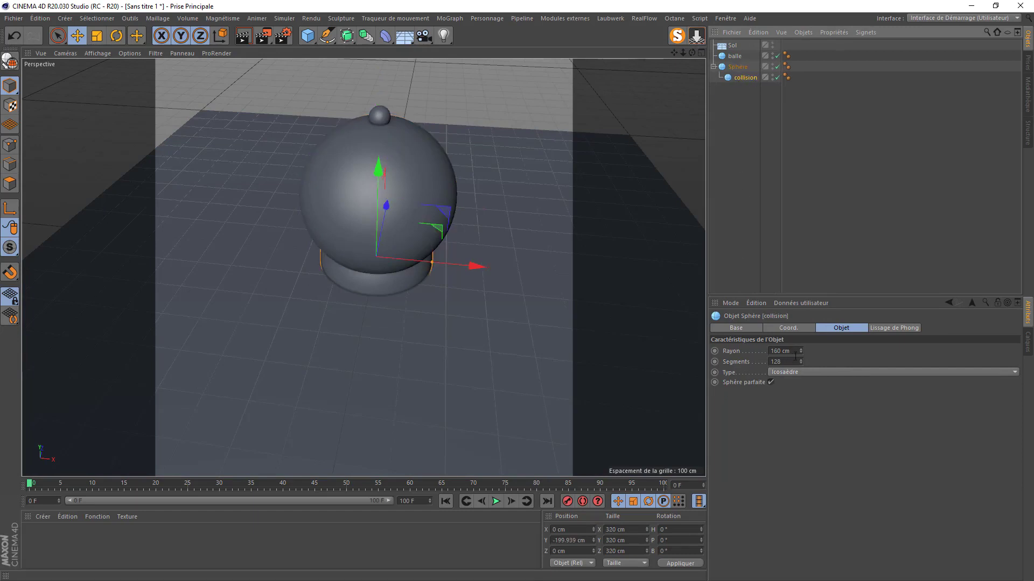
click(788, 328)
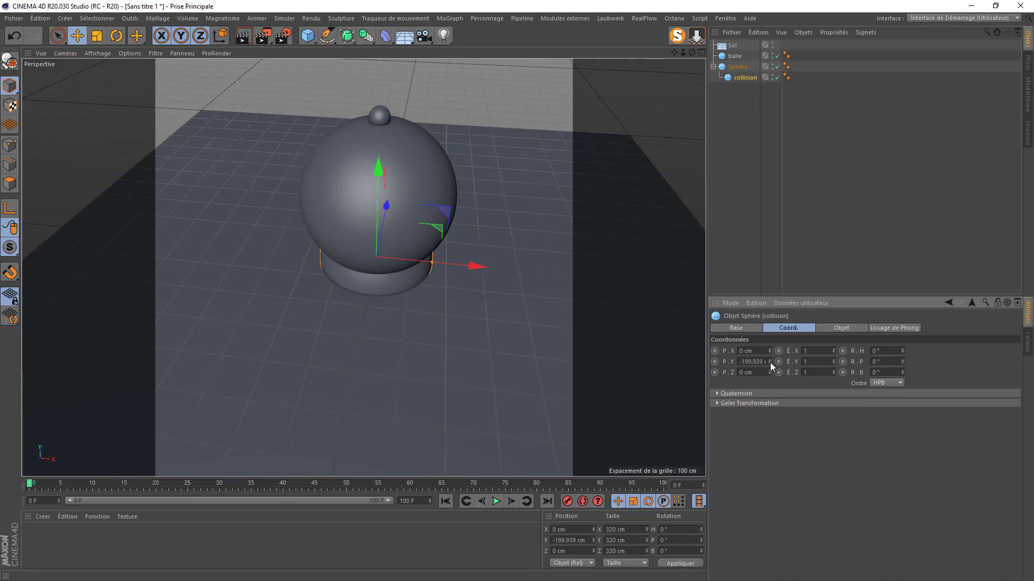
right_click(770, 363)
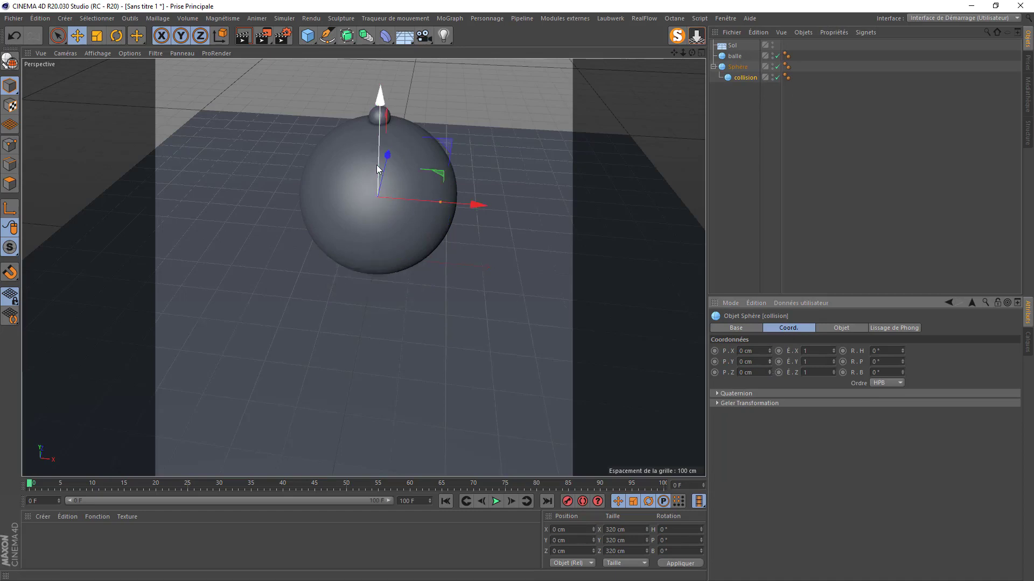
click(109, 53)
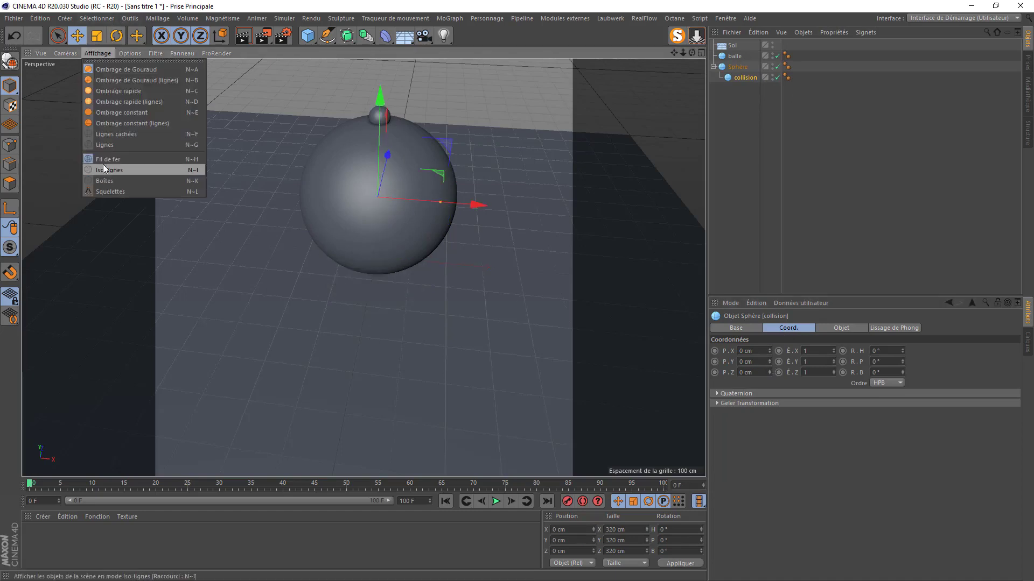
- Show the scene in Iso-lignes wireframe and move collision back to the top level
click(101, 145)
scroll(343, 144, up, 5)
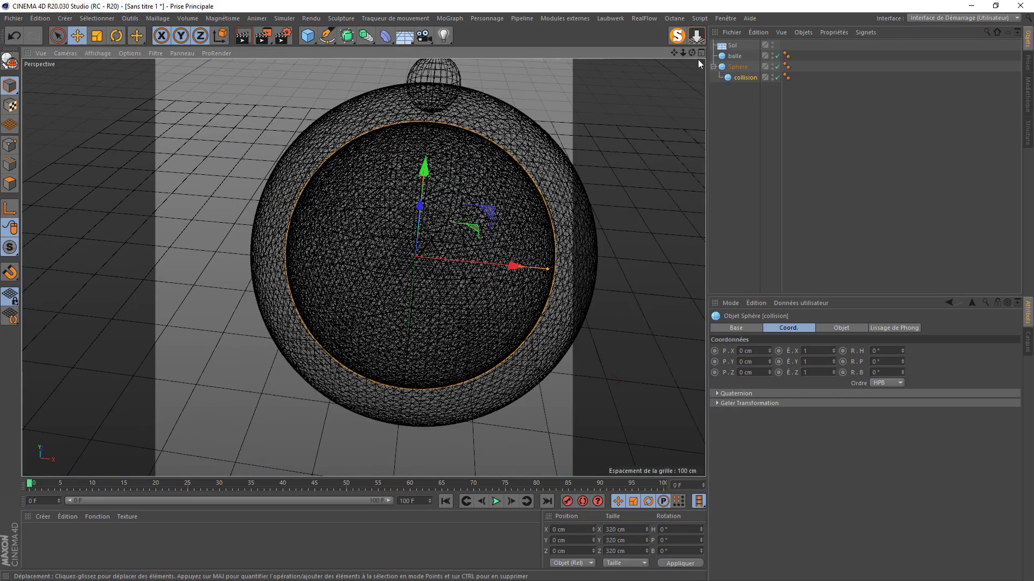
mouse_move(745, 78)
mouse_down()
mouse_move(743, 96)
mouse_move(735, 92)
mouse_up()
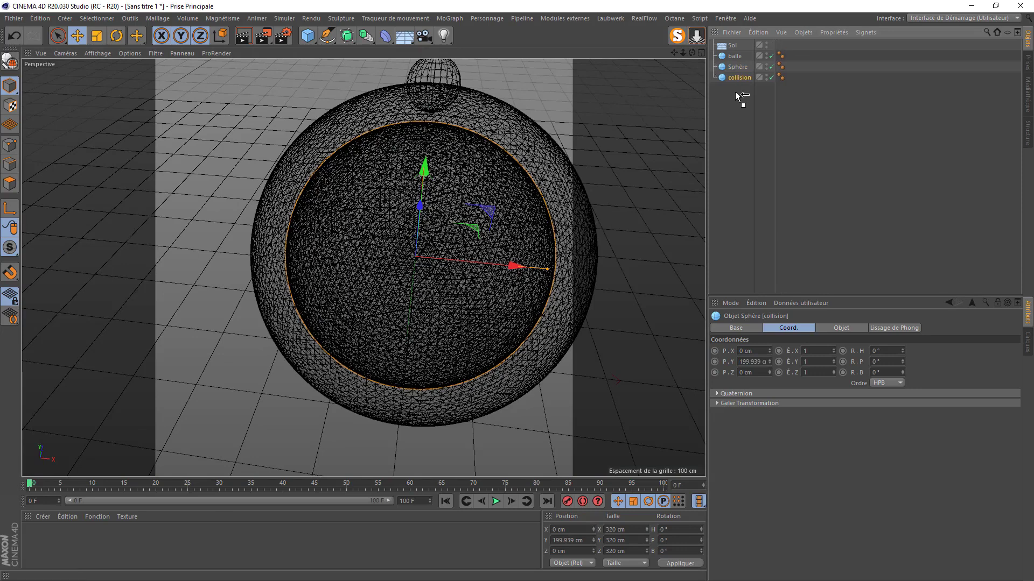
- Raise balle to about 608 cm and select all four scene objects
click(735, 57)
drag(683, 53, 662, 53)
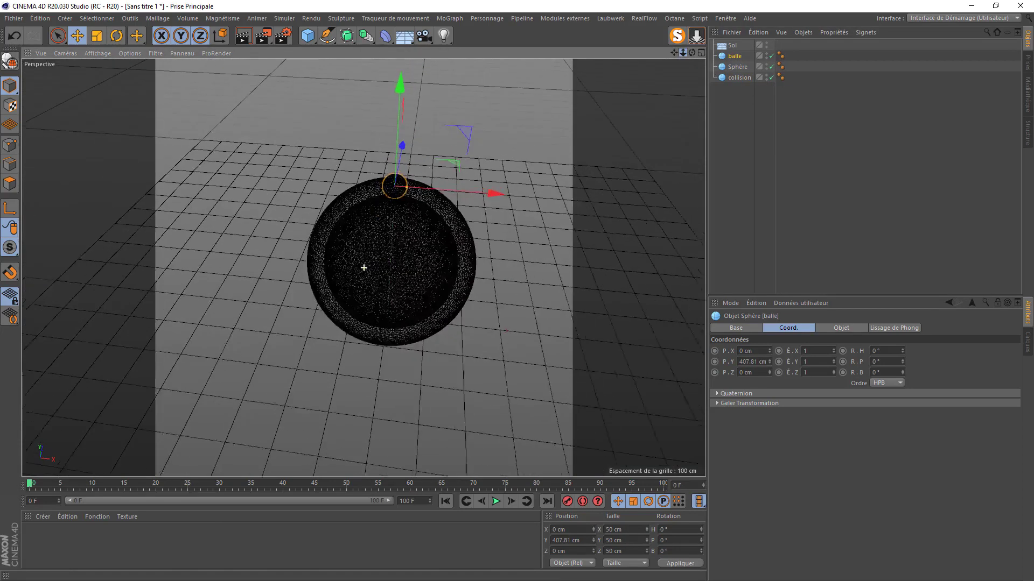
drag(393, 119, 399, 55)
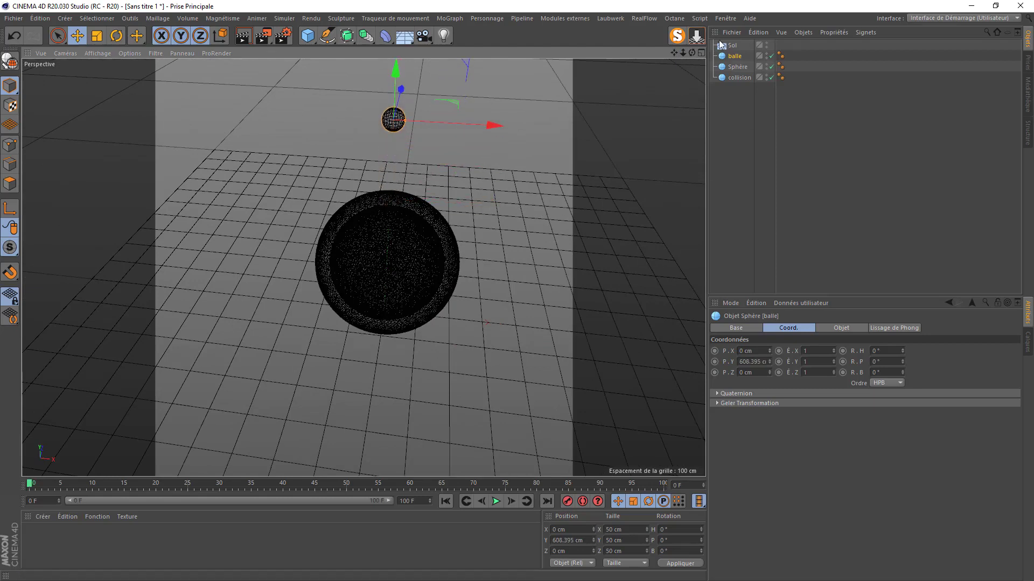
drag(739, 107, 716, 42)
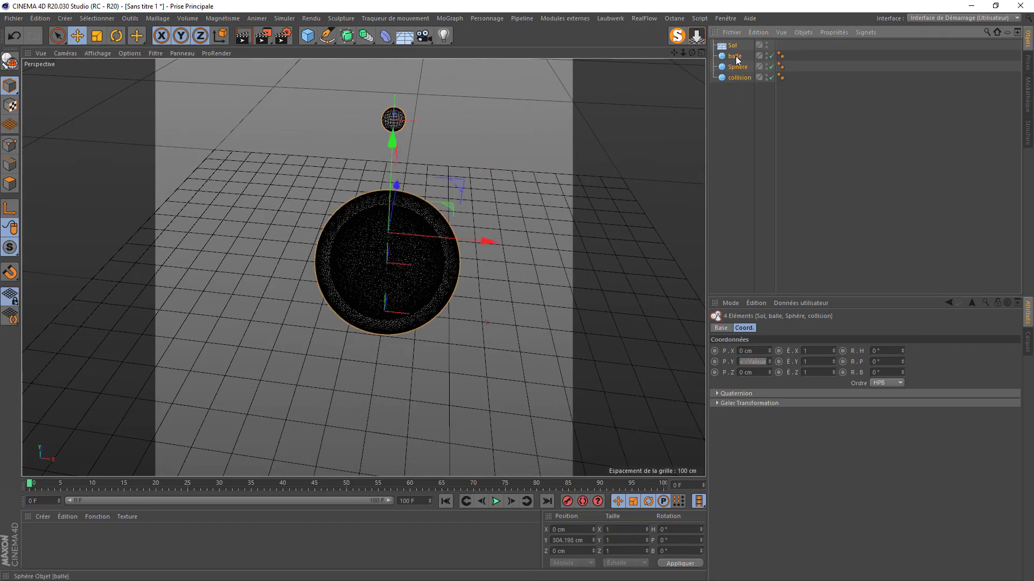
- Give balle a Corps rigide dynamics tag
right_click(736, 57)
click(721, 83)
click(735, 57)
right_click(737, 60)
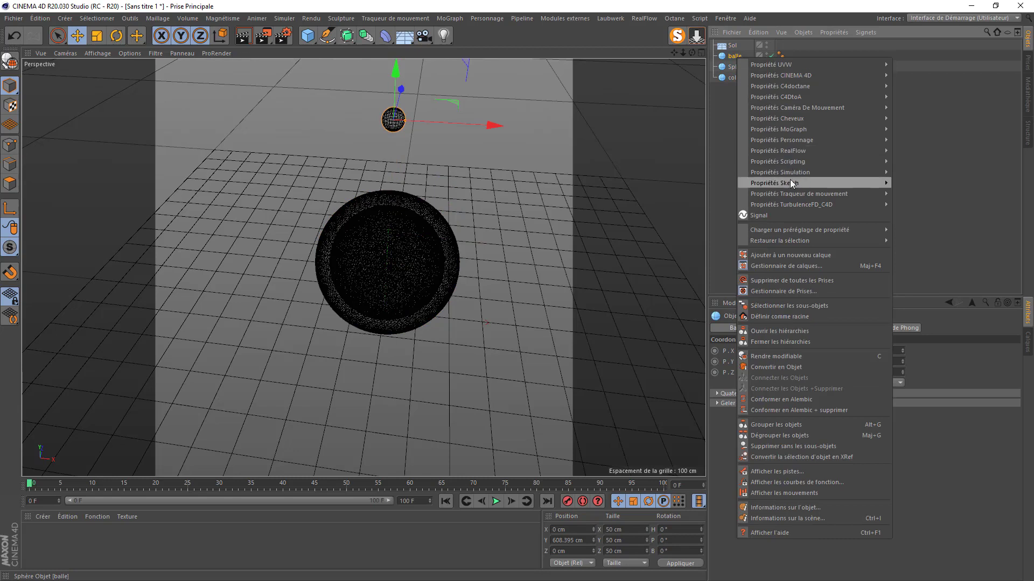
mouse_move(833, 175)
click(904, 176)
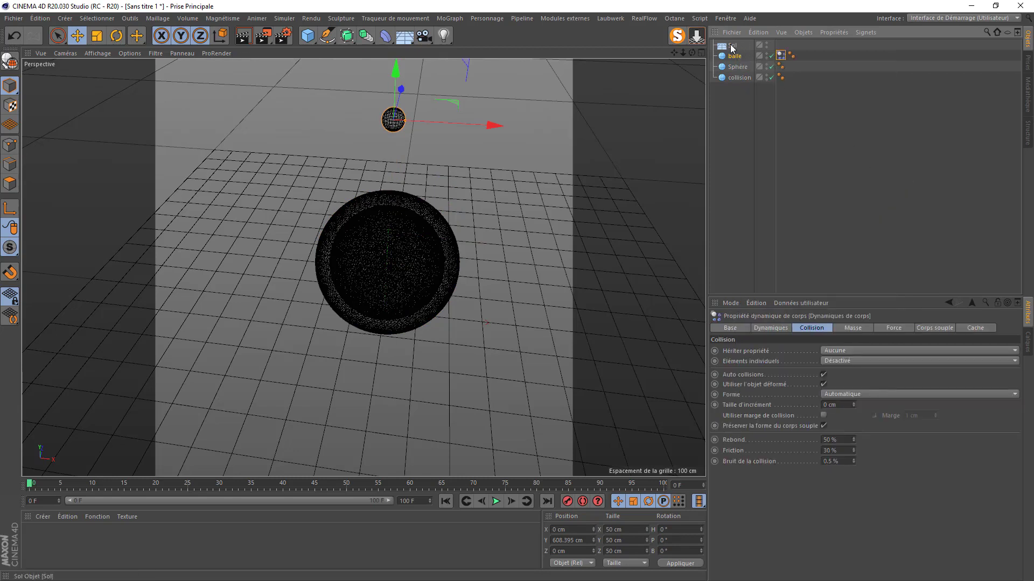
- Move Sol below collision and give Sphère, collision and Sol Corps collision tags
drag(724, 83, 727, 85)
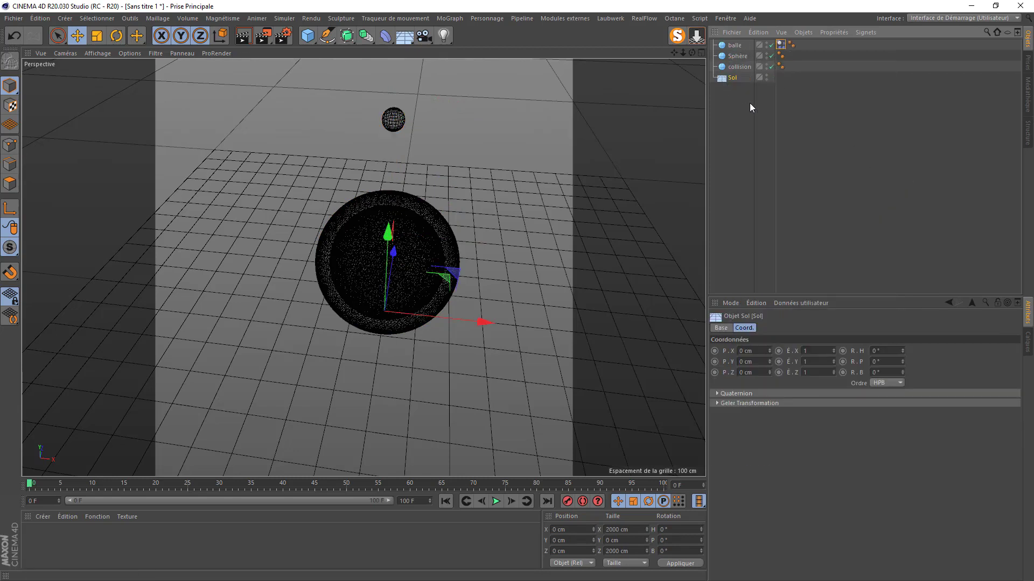
drag(736, 101, 721, 54)
right_click(737, 60)
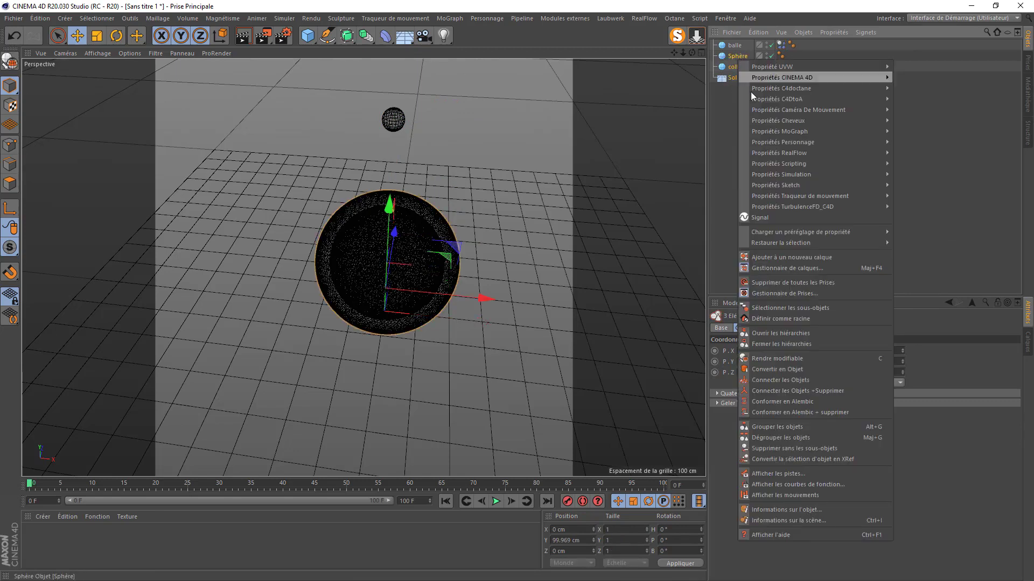
mouse_move(807, 175)
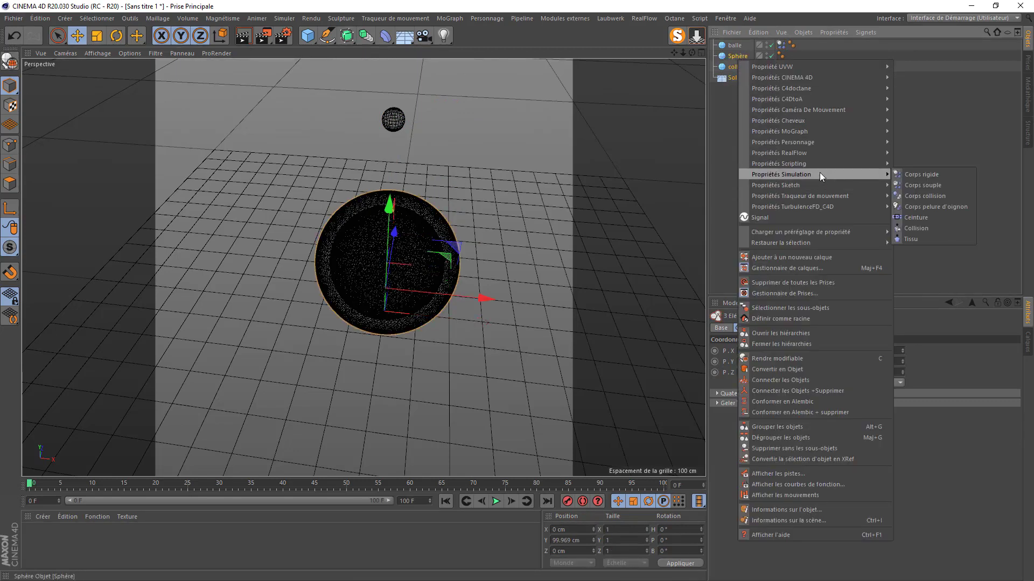
click(922, 197)
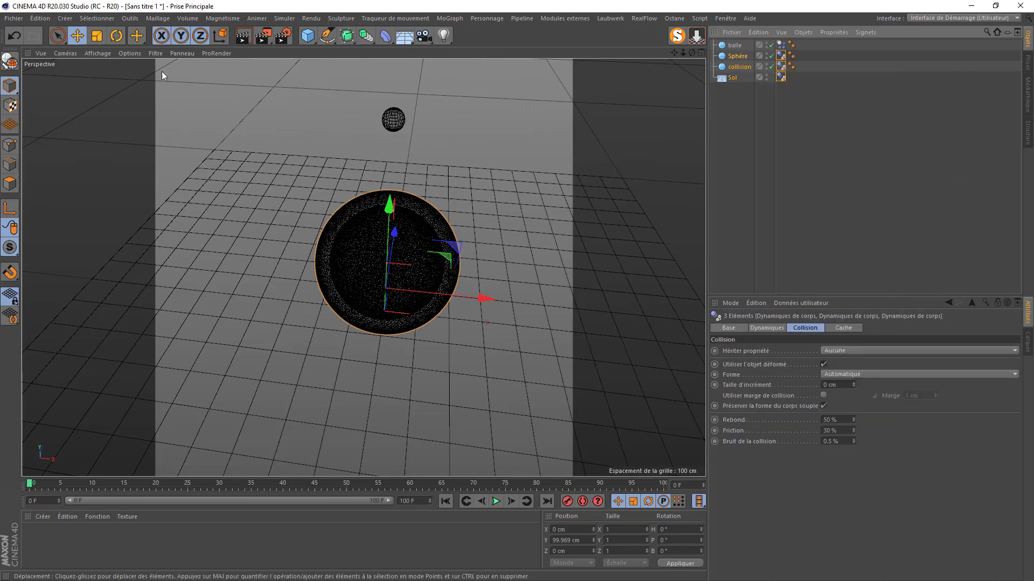
- Switch to Gouraud shading and play the simulation briefly to test the fall
click(97, 53)
click(105, 69)
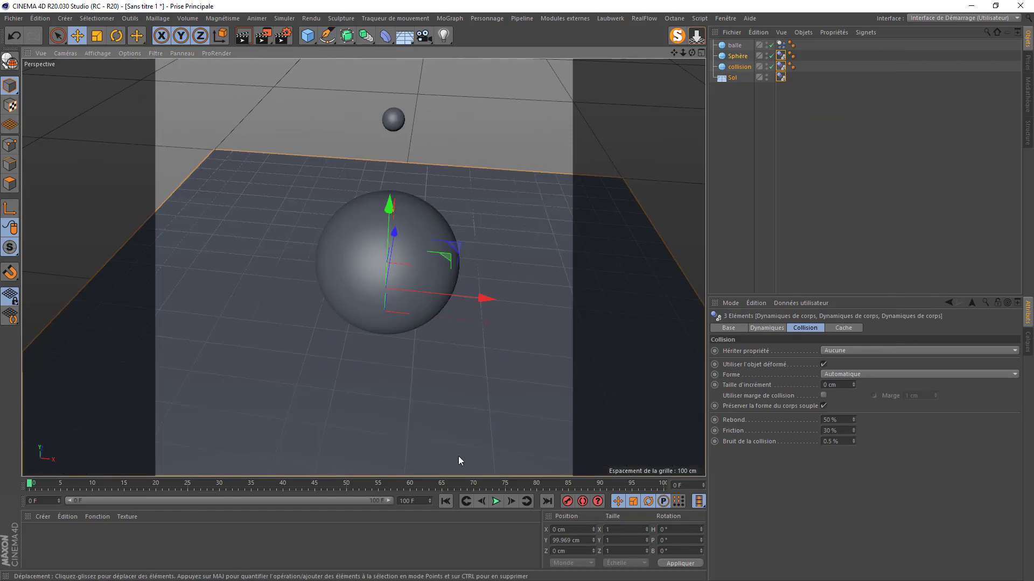
click(496, 501)
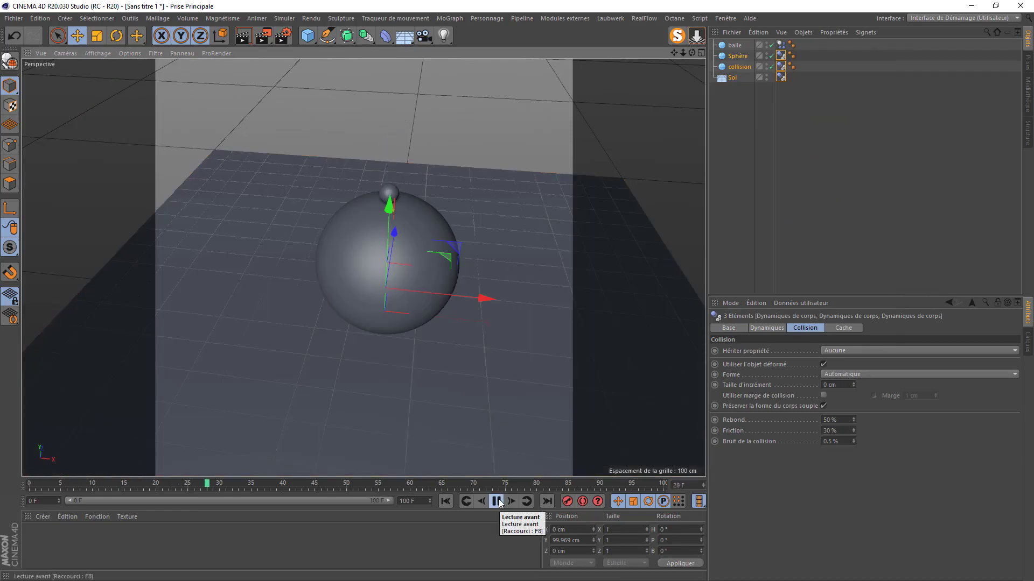
click(499, 503)
scroll(353, 177, up, 8)
scroll(463, 282, up, 2)
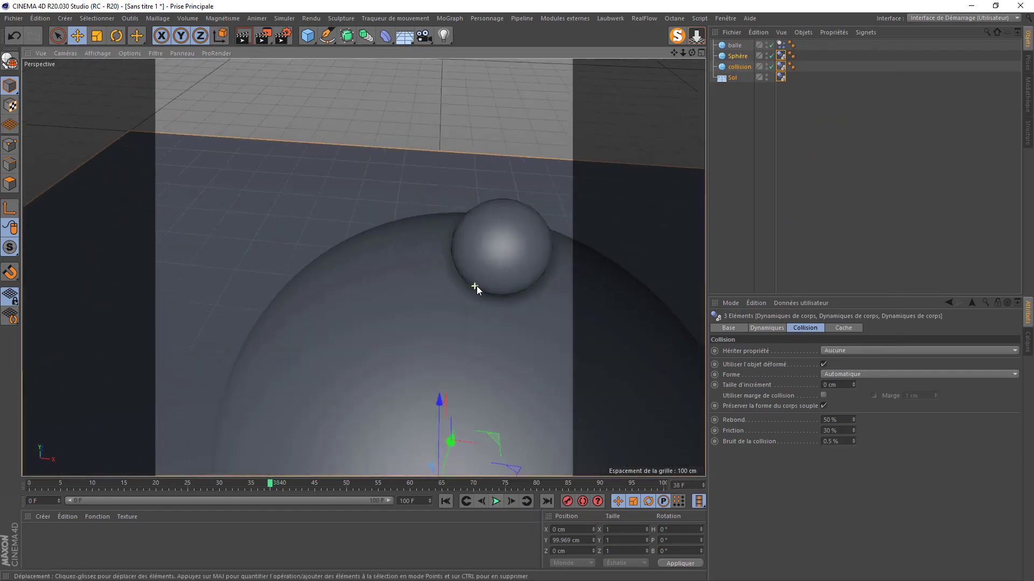
scroll(477, 286, down, 2)
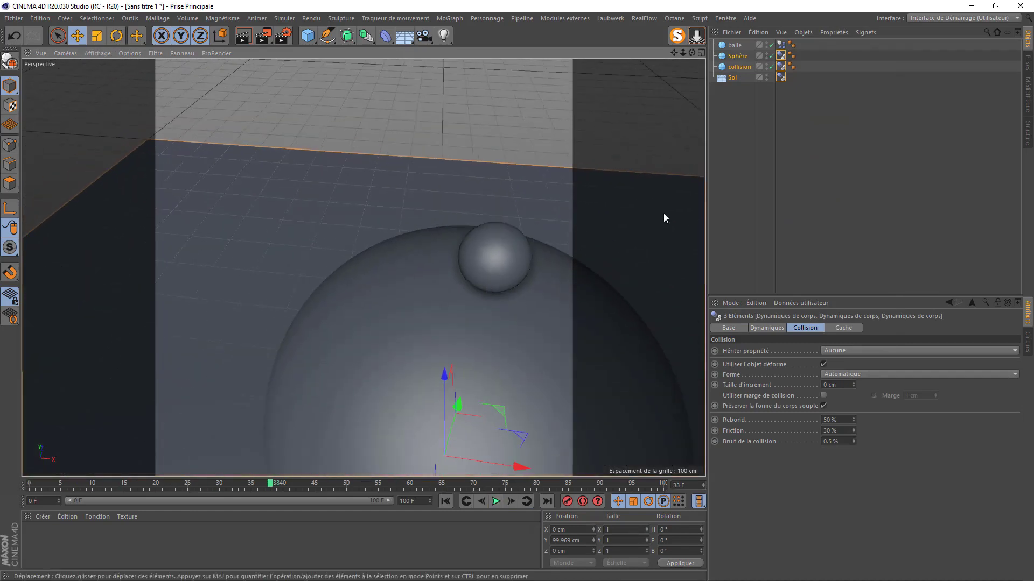
- Delete the Dynamiques de corps tag from Sphère
click(738, 57)
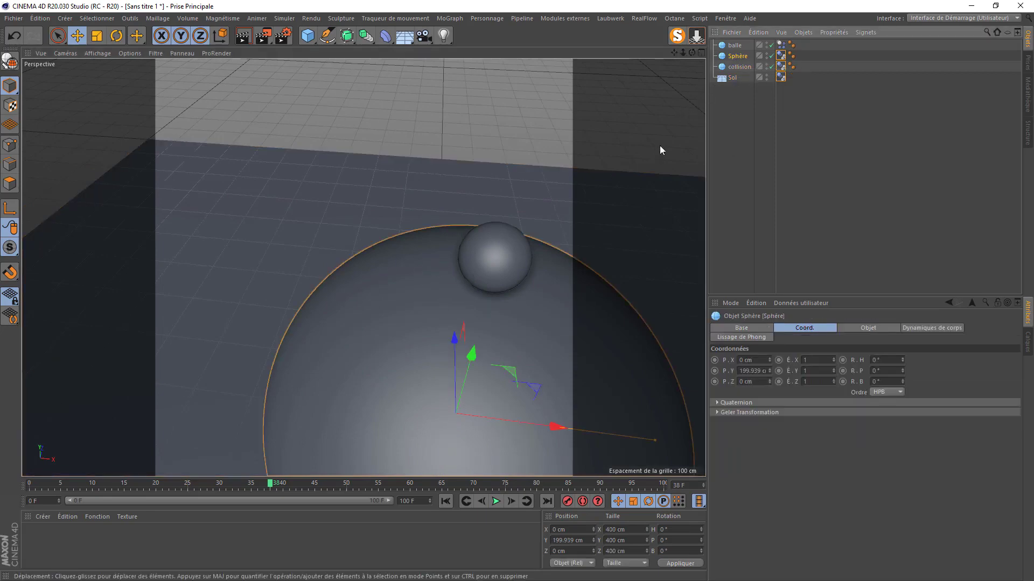
drag(692, 53, 690, 54)
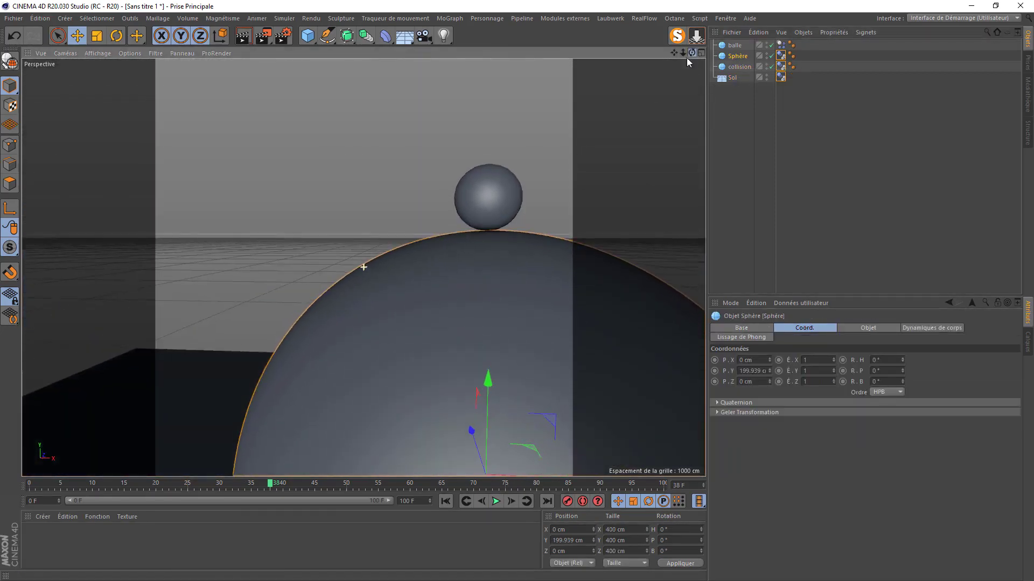
click(782, 56)
key(Delete)
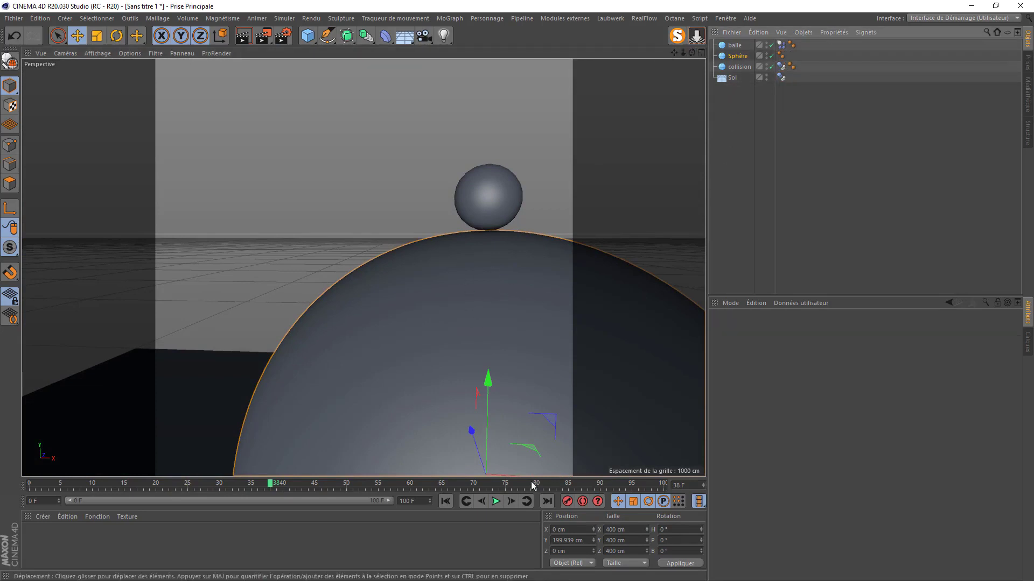
- Rewind and replay the simulation, watching balle sink into the top of Sphère
click(445, 502)
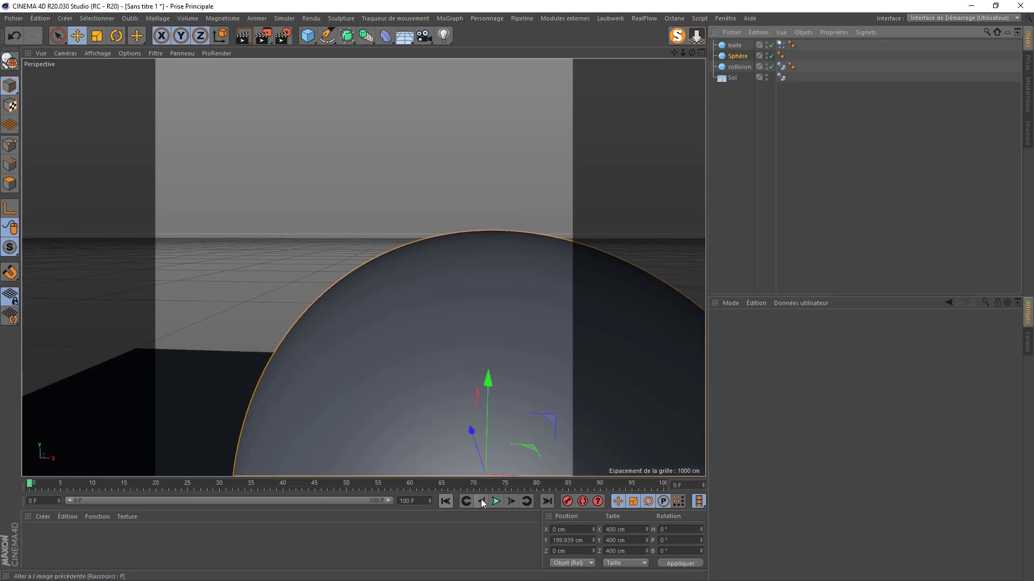
click(495, 501)
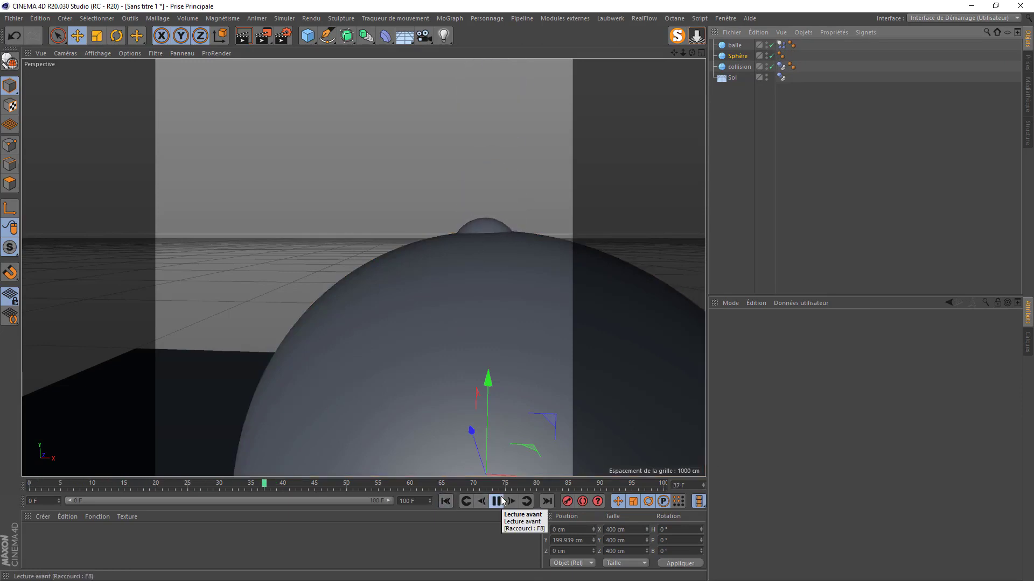
click(497, 502)
drag(692, 53, 690, 105)
drag(673, 52, 609, 201)
click(495, 502)
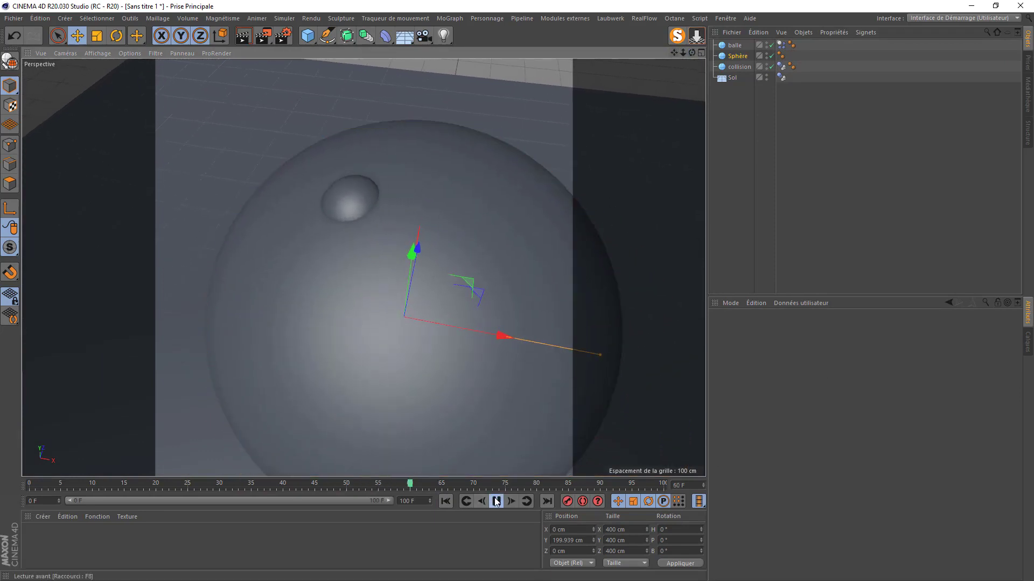
click(495, 503)
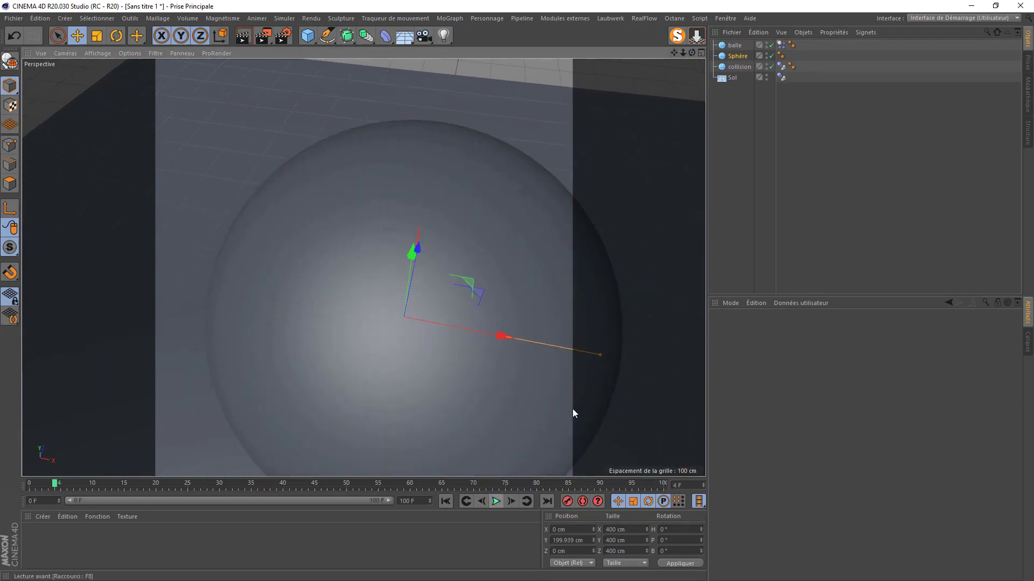
- Set Rebond to 90 % on the collision and balle dynamics tags, then replay to frame 94
scroll(362, 266, down, 3)
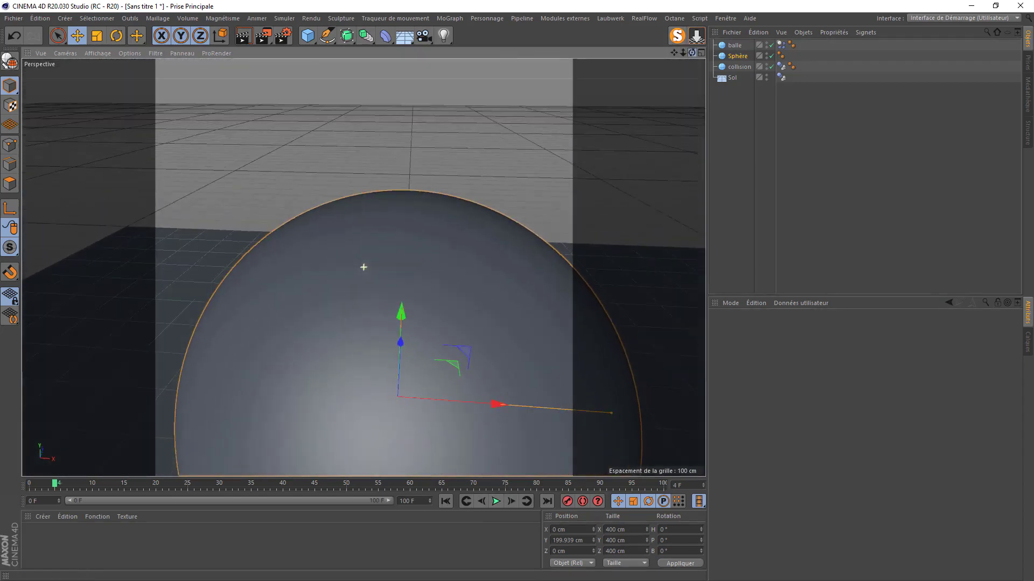
scroll(508, 252, down, 5)
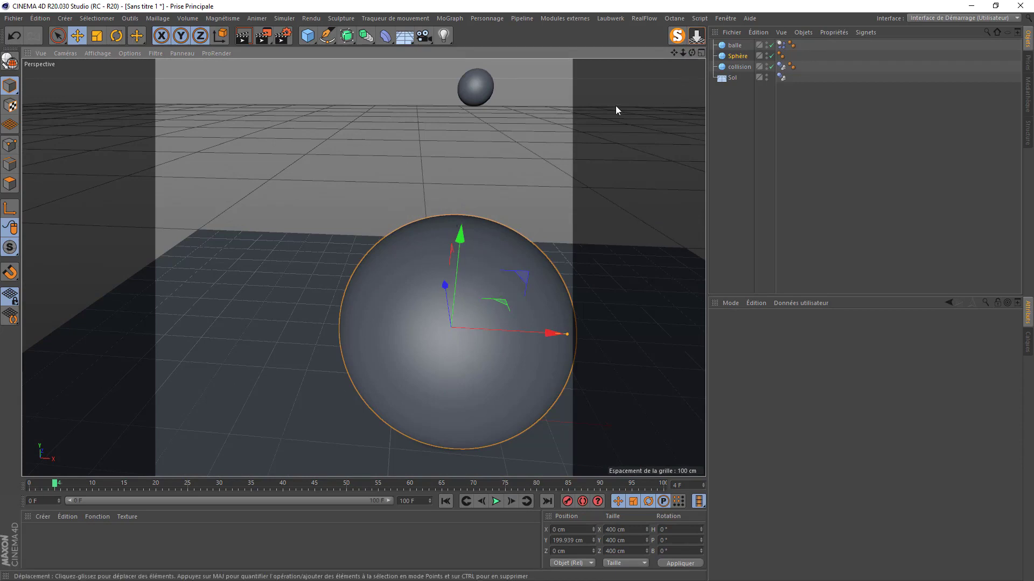
click(781, 67)
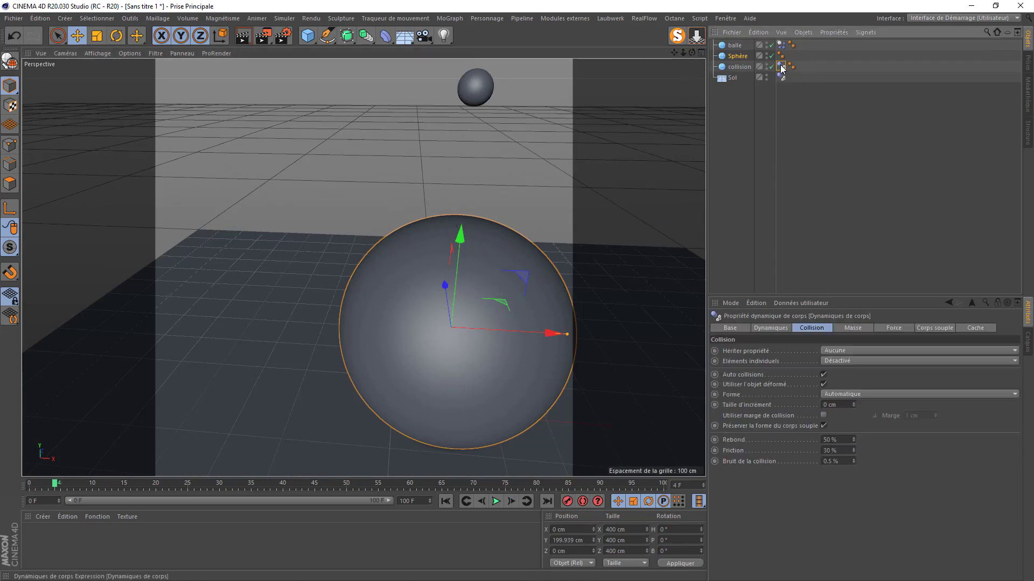
shift+click(781, 45)
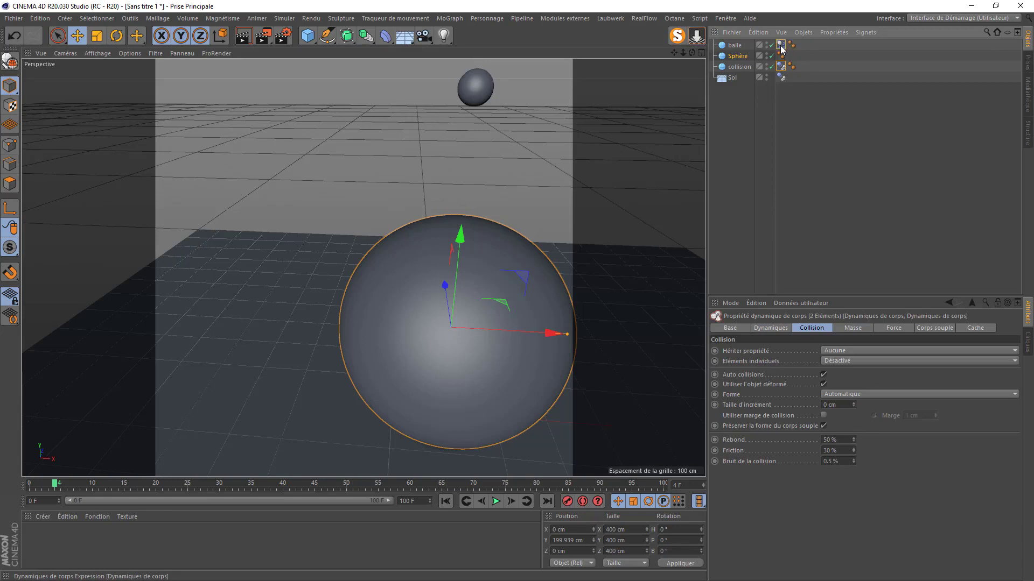
drag(838, 441, 802, 443)
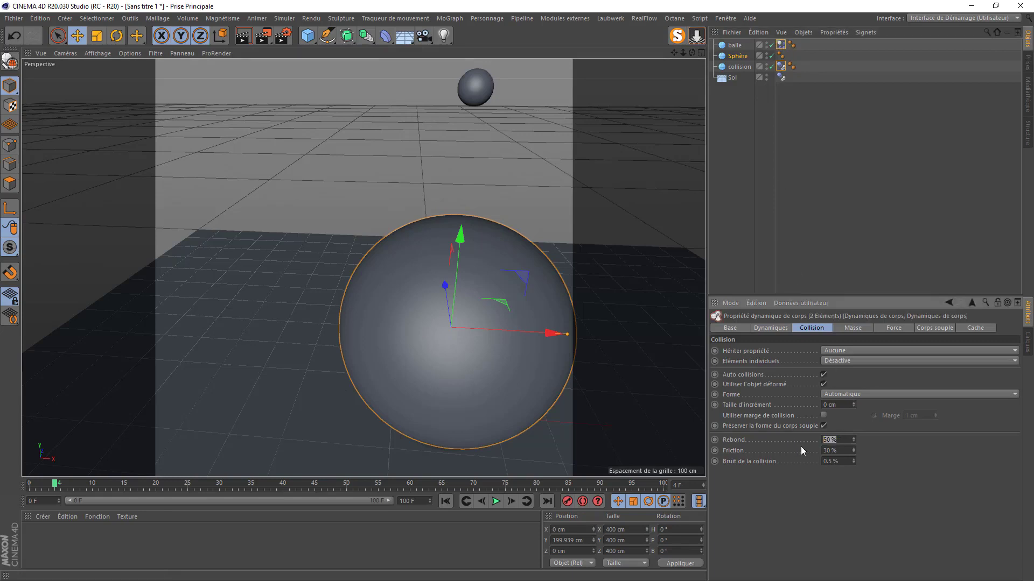
text(90)
click(496, 501)
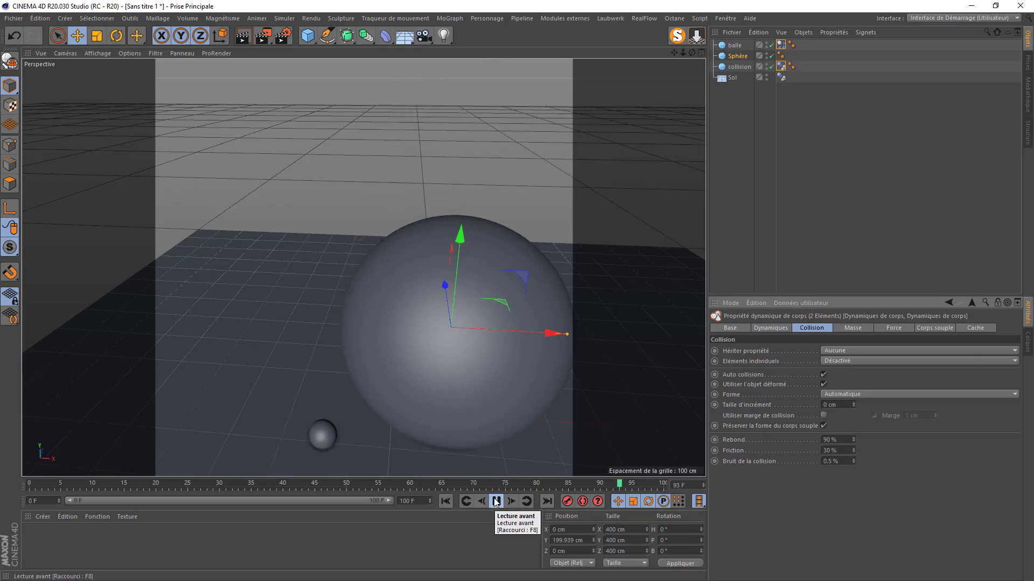
click(496, 503)
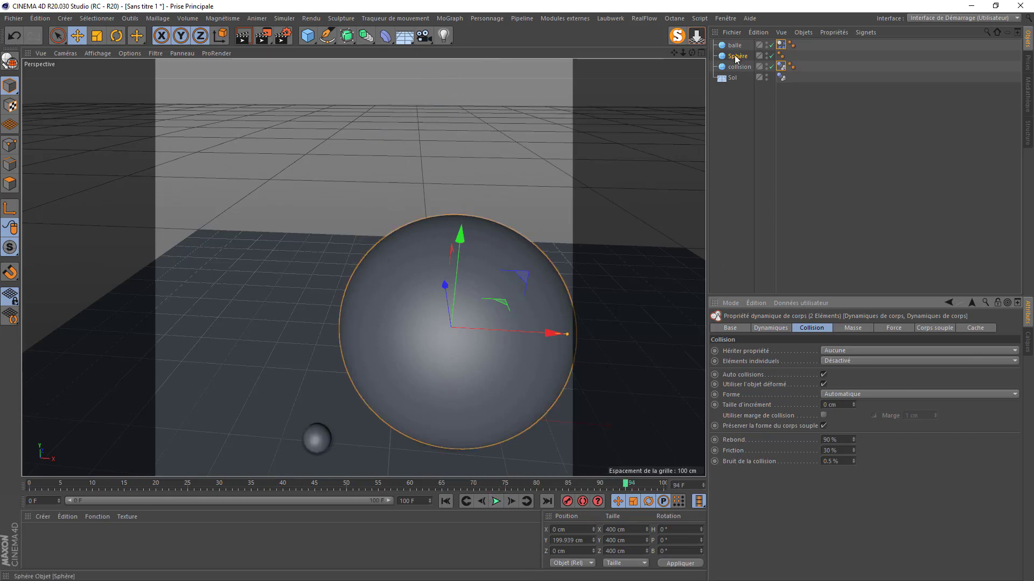
- Add a Collision deformer under collision with balle in its Objets list
click(385, 36)
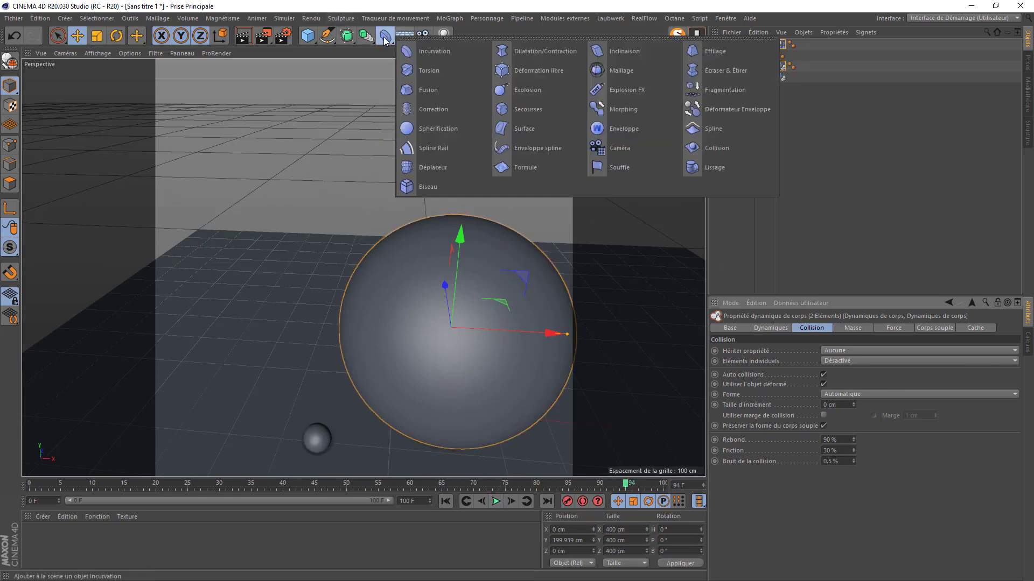
click(705, 149)
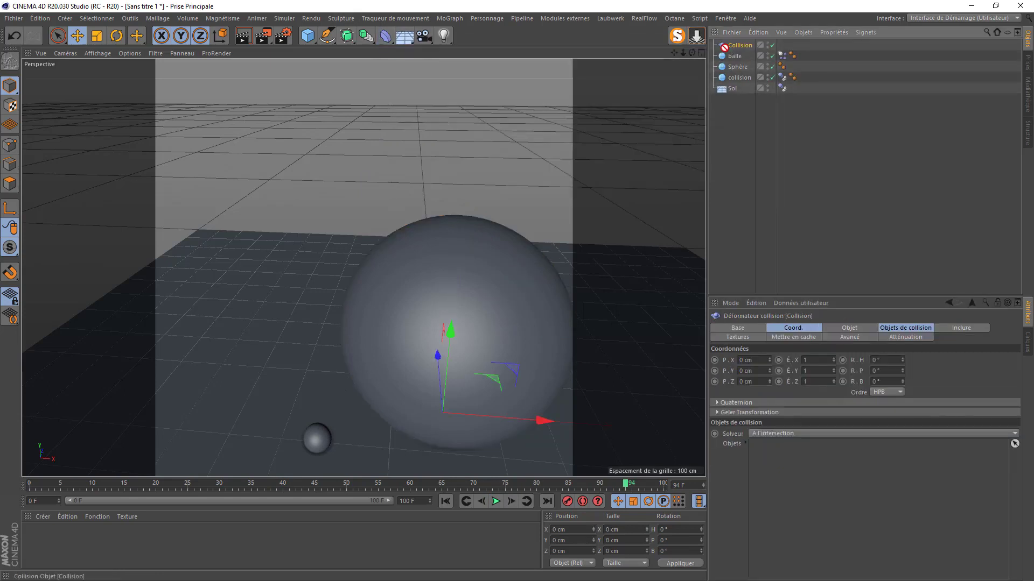
drag(720, 73, 725, 75)
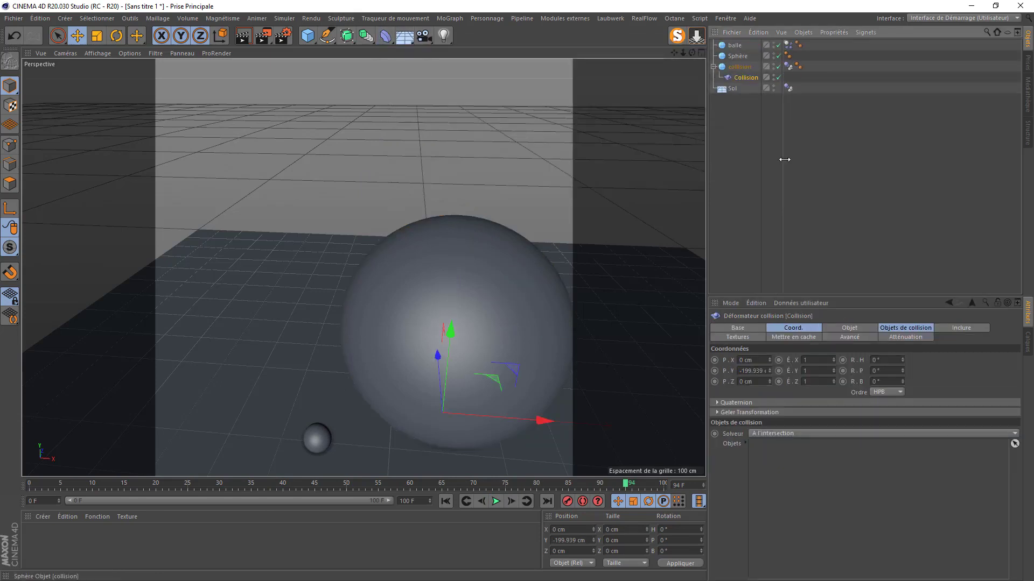
click(907, 327)
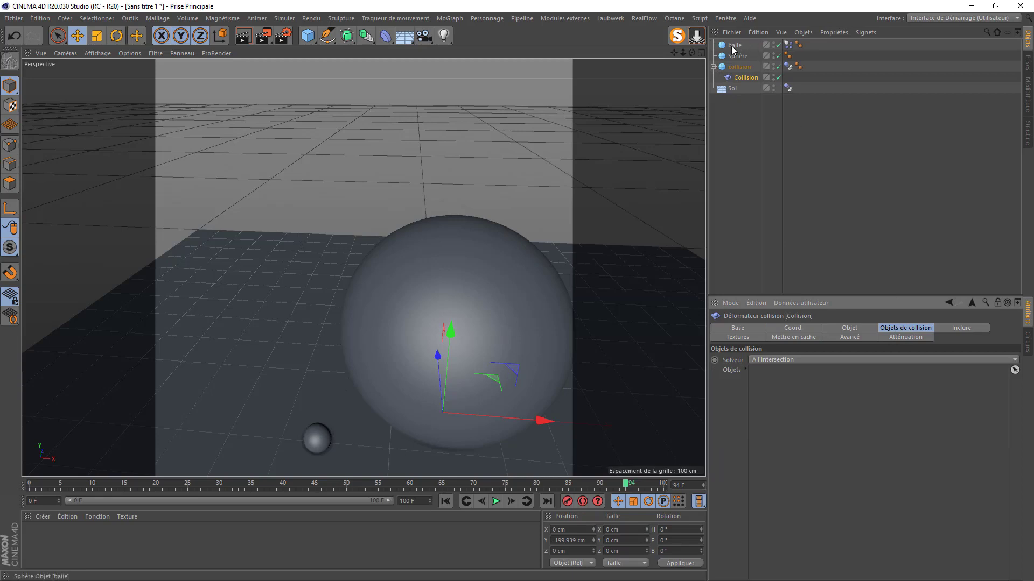
drag(735, 46, 754, 176)
drag(799, 413, 793, 391)
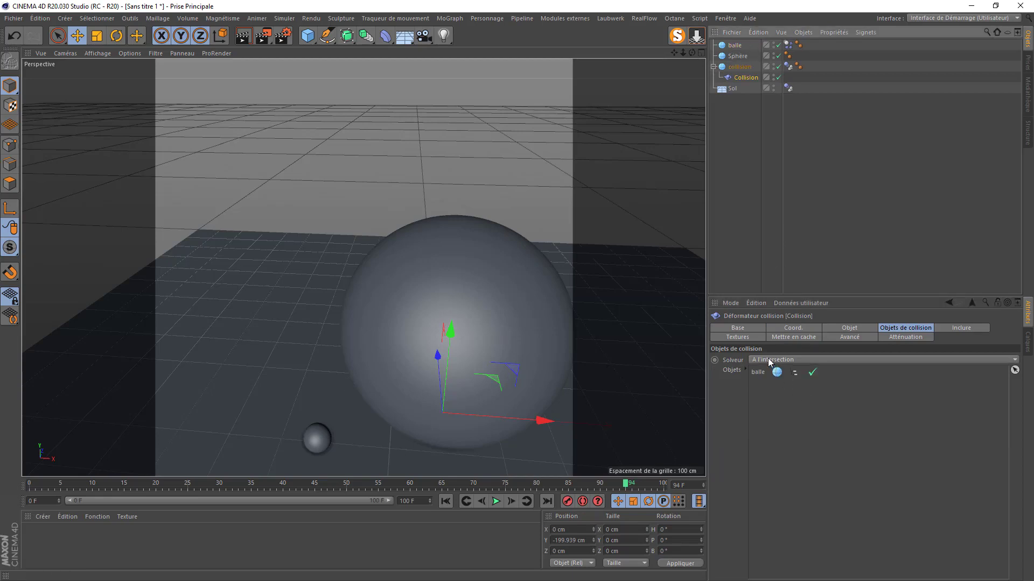
- Set the solver to A l'extérieur and play to frame 65 to watch the impact
click(776, 360)
click(780, 393)
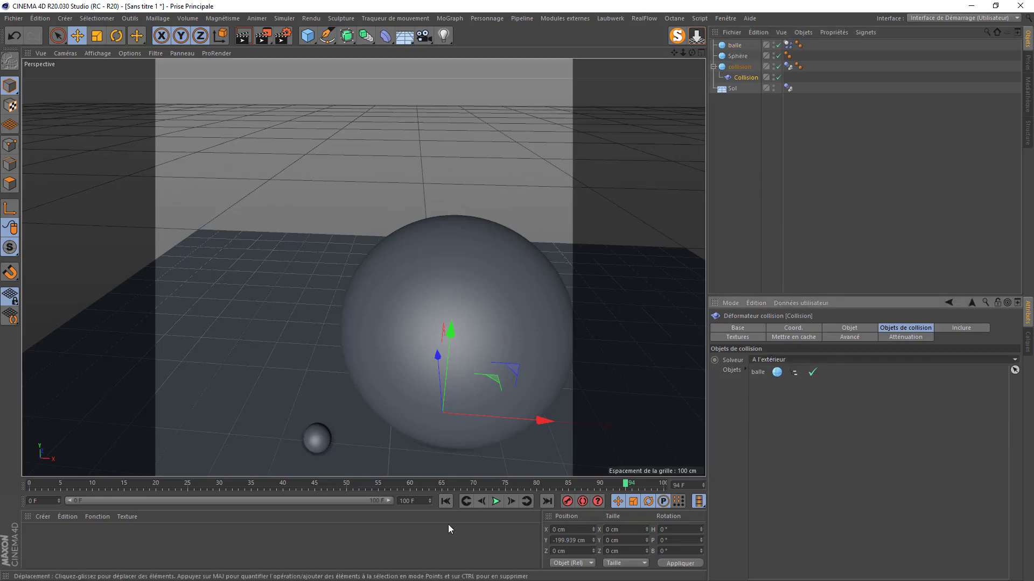
click(496, 502)
click(497, 503)
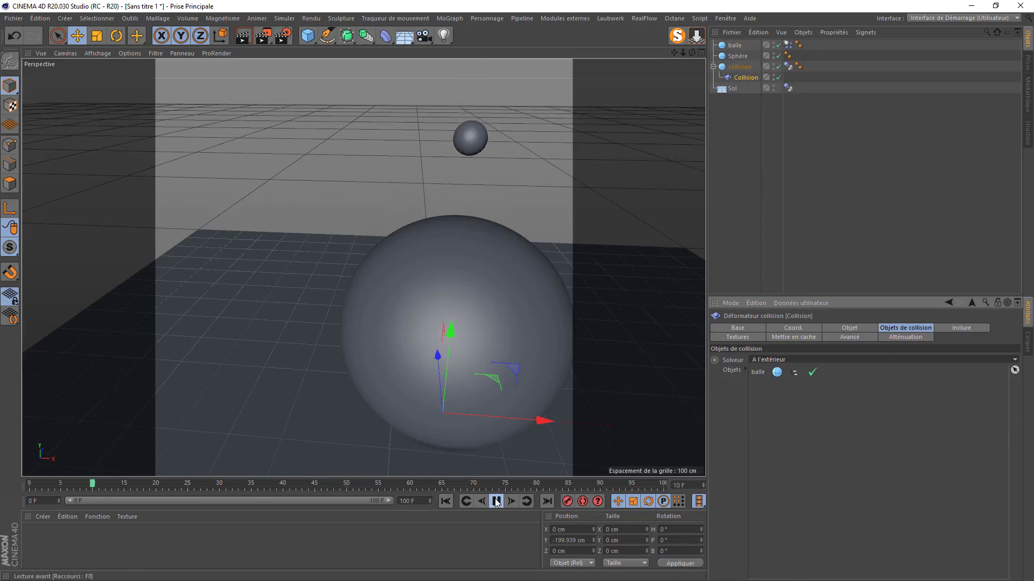
click(497, 503)
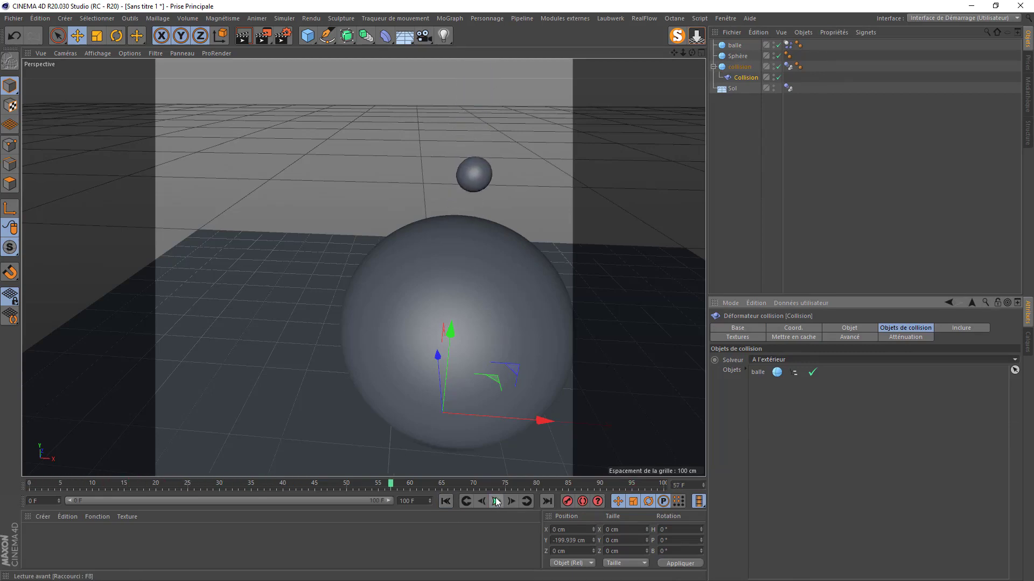
scroll(467, 240, up, 6)
click(496, 502)
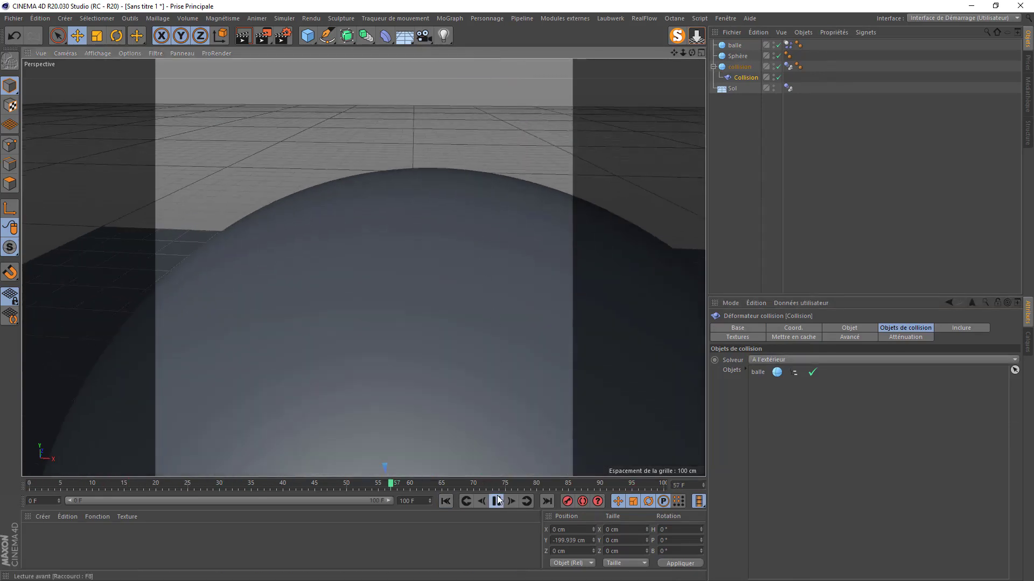
click(496, 502)
scroll(560, 280, down, 2)
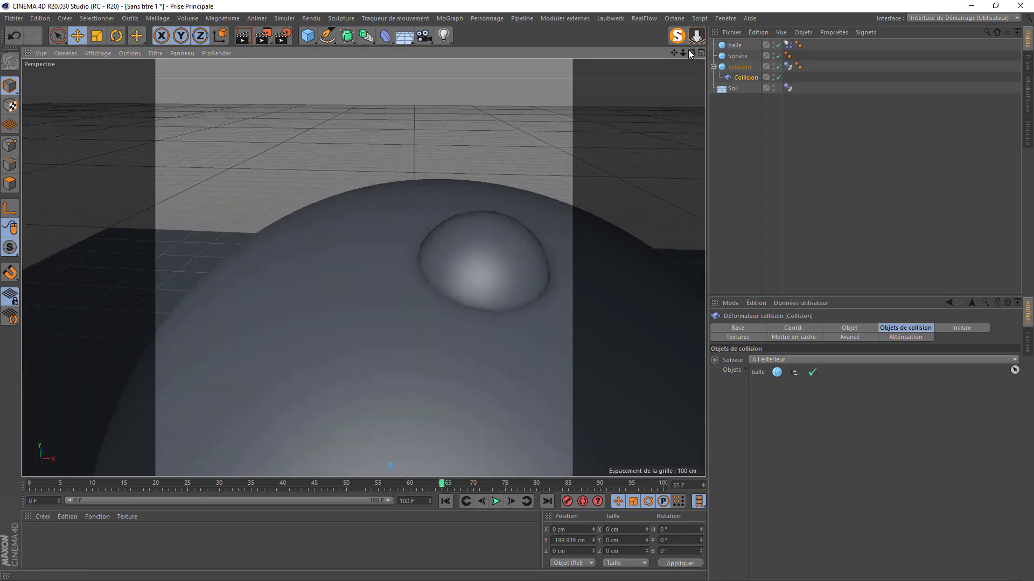
- Try the Extérieur (Volume) solver, then revert to A l'extérieur
drag(691, 53, 689, 8)
click(753, 360)
click(765, 401)
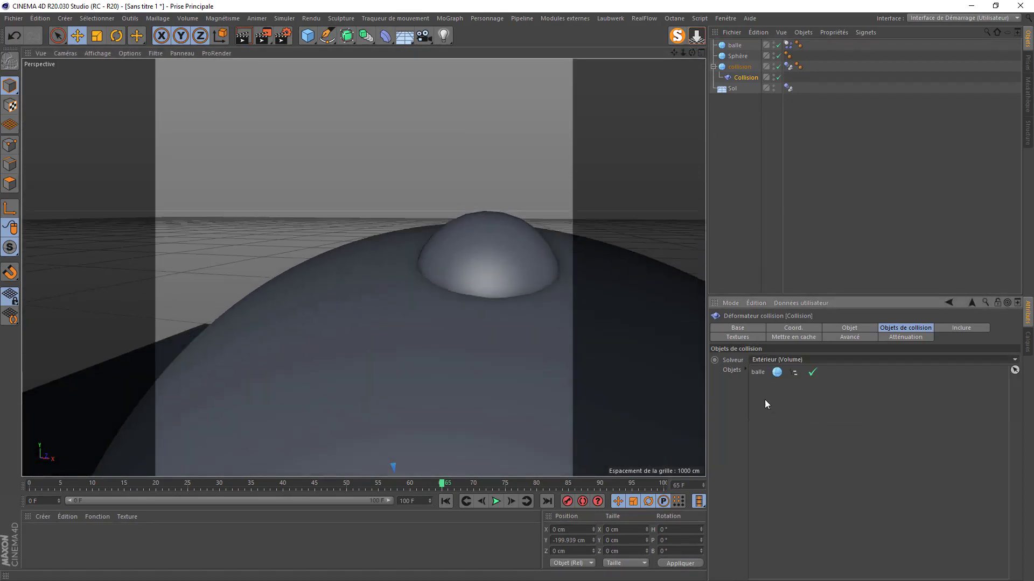
click(780, 359)
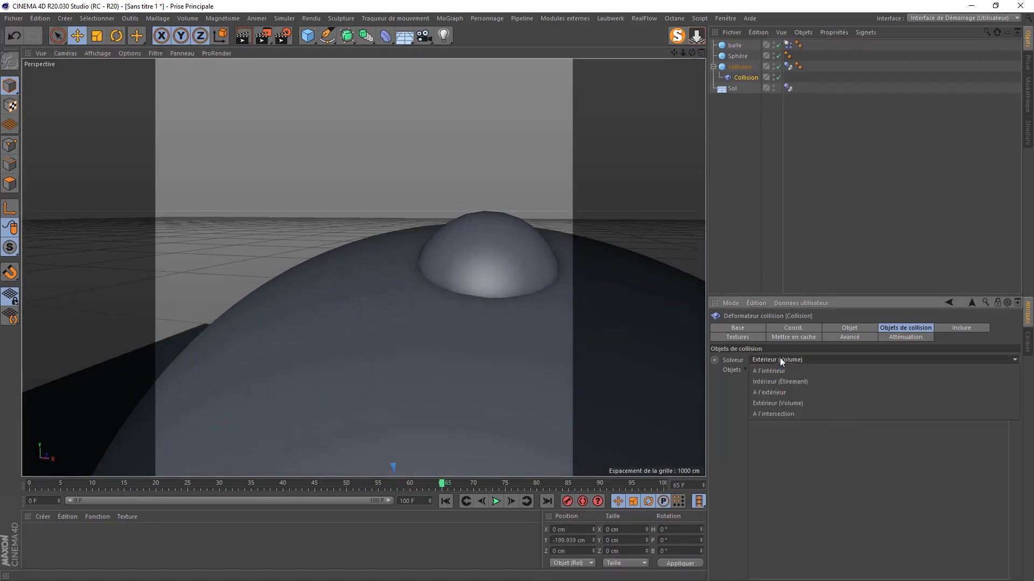
click(765, 392)
drag(728, 90, 746, 75)
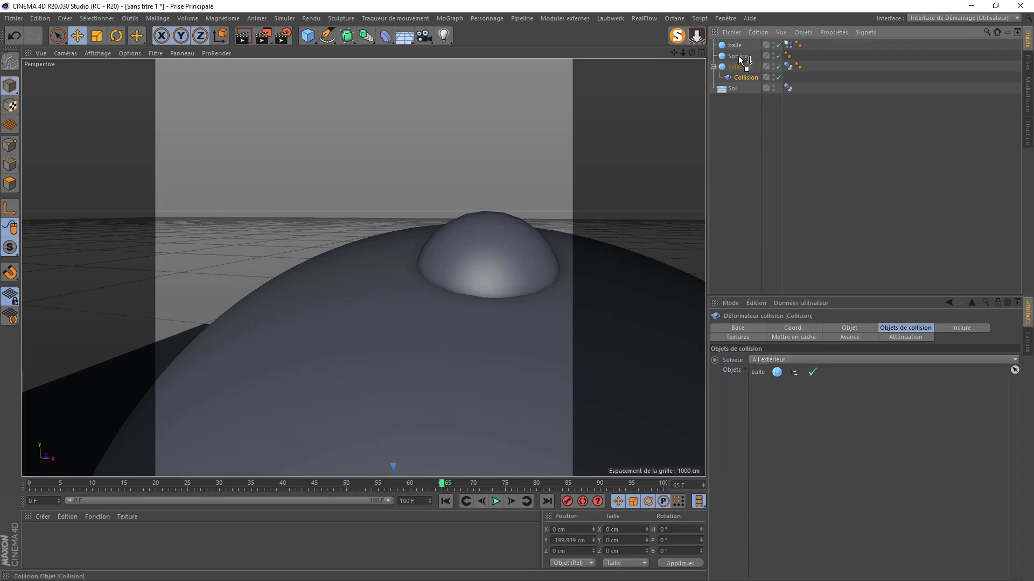
- Move the Collision deformer under Sphère and replay the animation from the start
drag(738, 56, 739, 57)
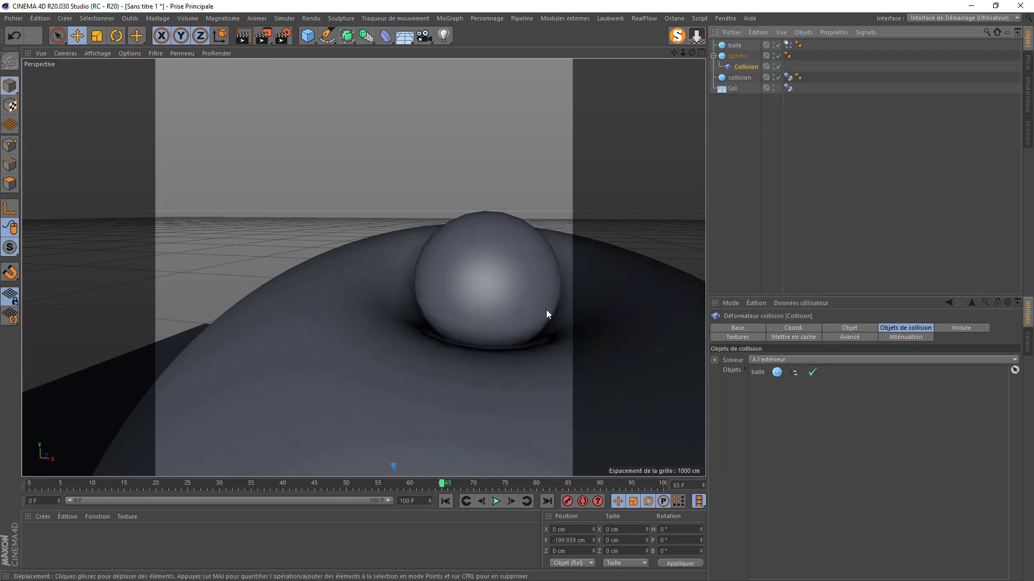
click(446, 502)
click(496, 502)
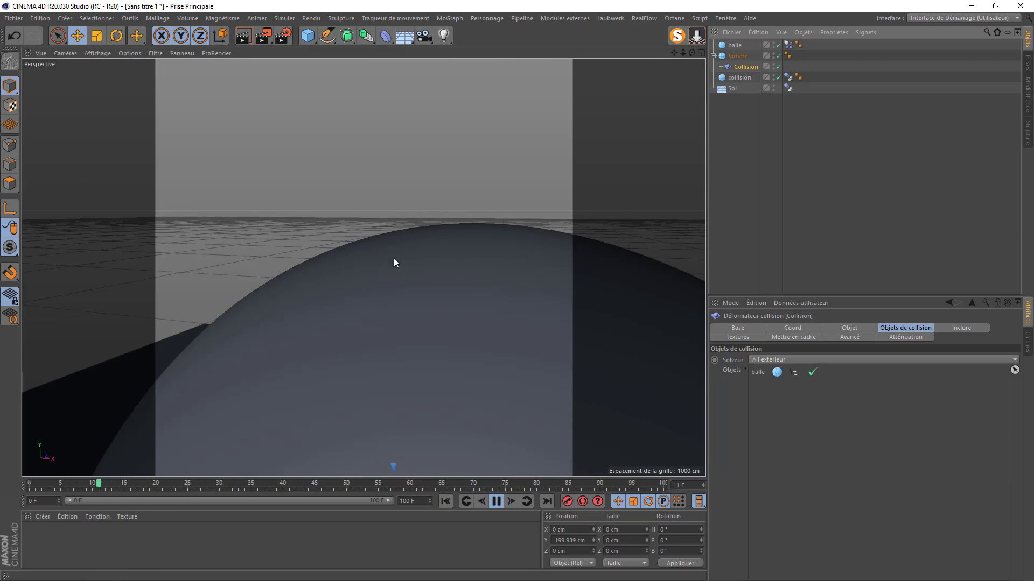
- Set Restaurer la forme to 15 % and stop playback at frame 17
click(825, 327)
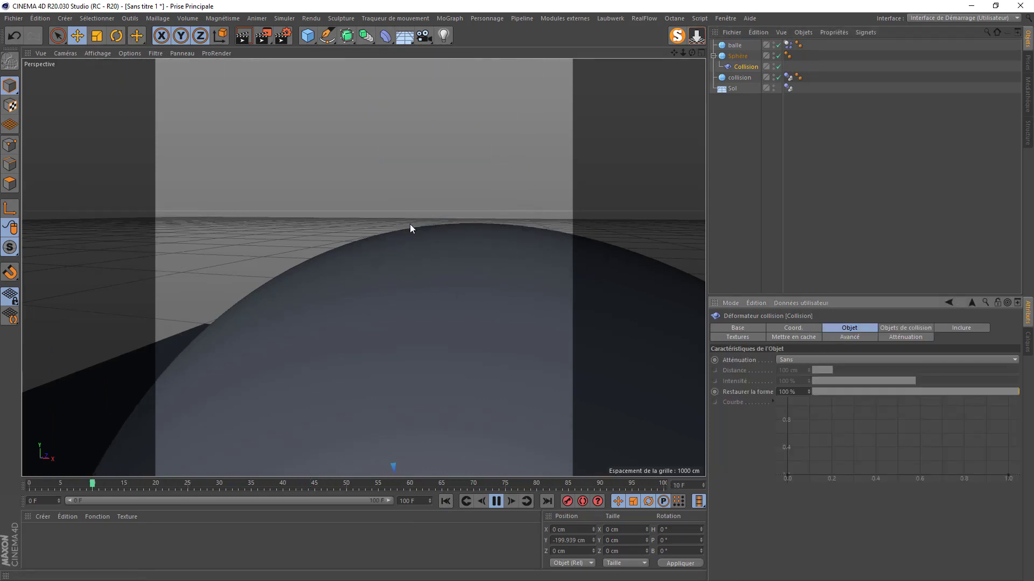
click(791, 392)
text(15)
key(Return)
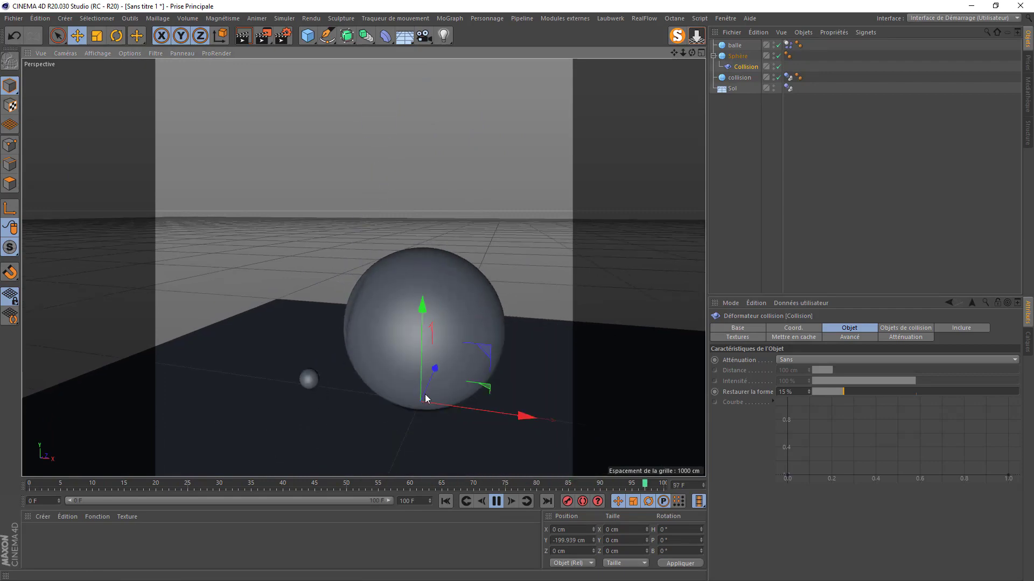
drag(692, 53, 709, 103)
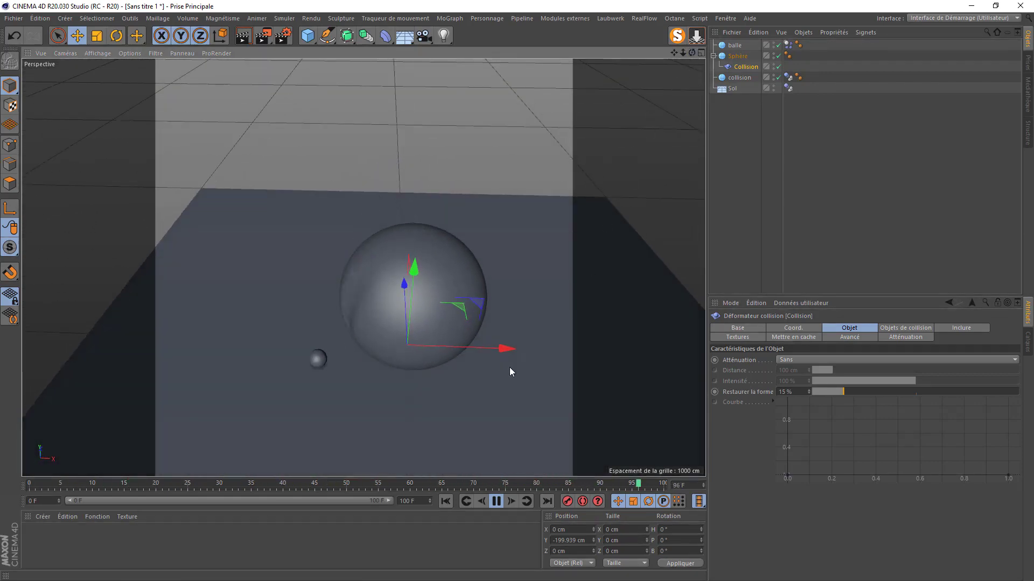
click(496, 501)
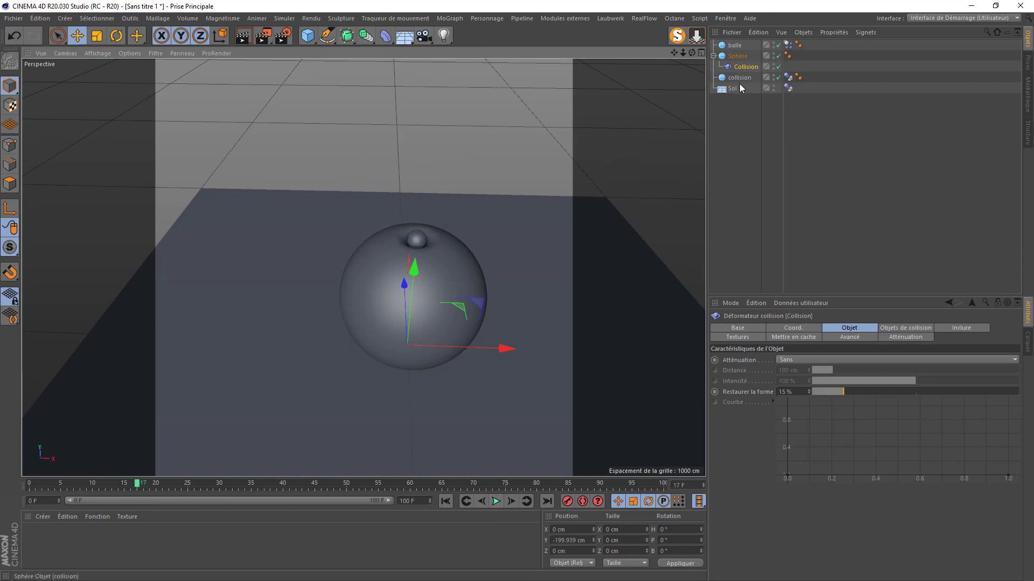
- Add a cube sized 50 cm on X, Y and Z
click(734, 46)
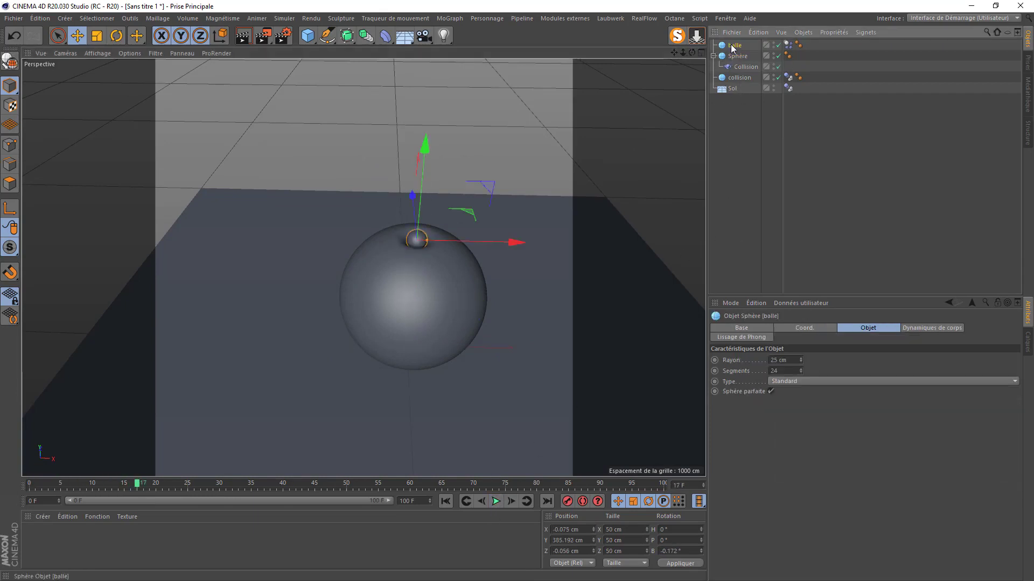
click(307, 37)
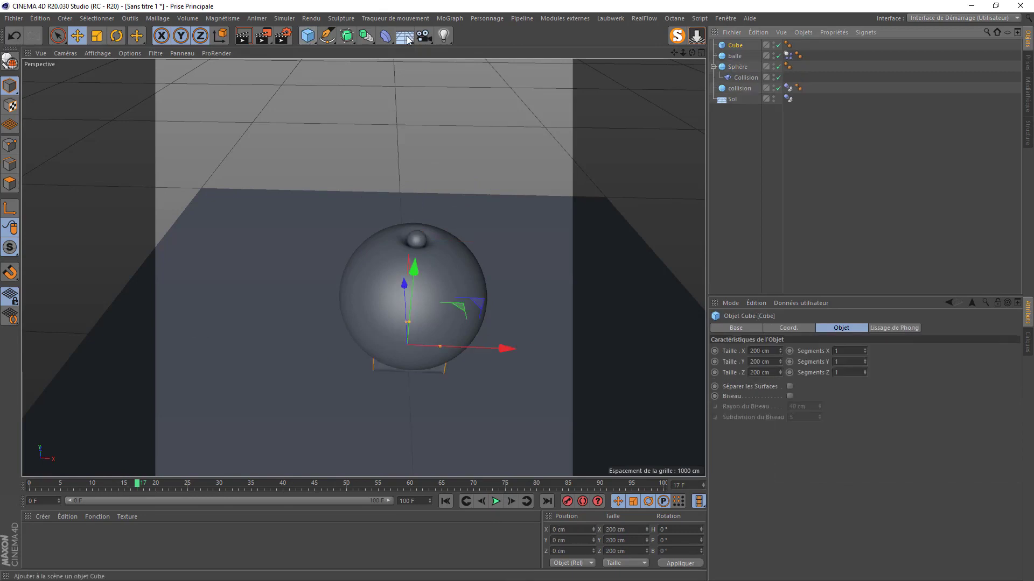
double_click(775, 351)
text(50)
key(Tab)
text(50)
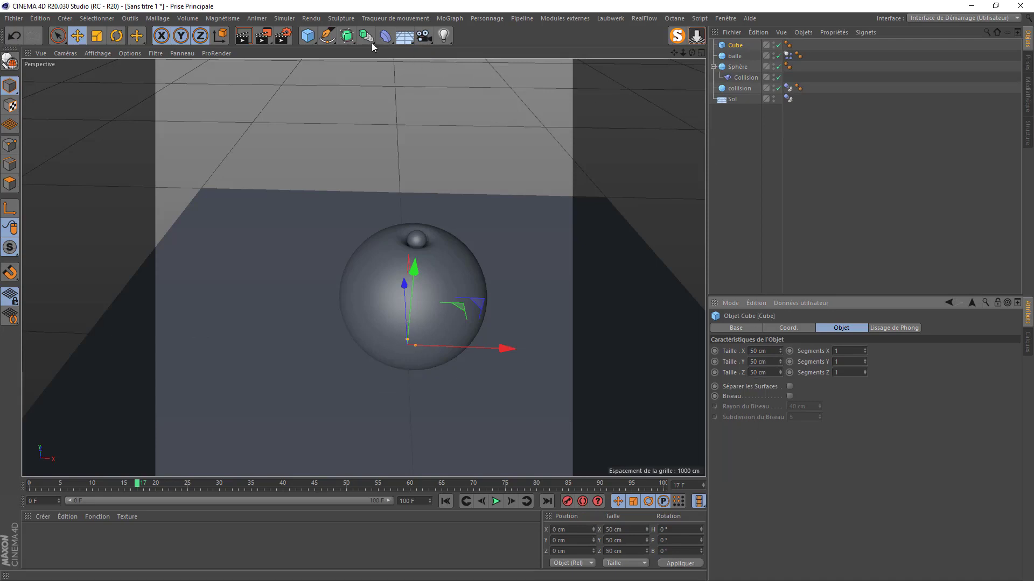
- Add a Cloner and place the cube and balle under it
click(449, 18)
click(459, 136)
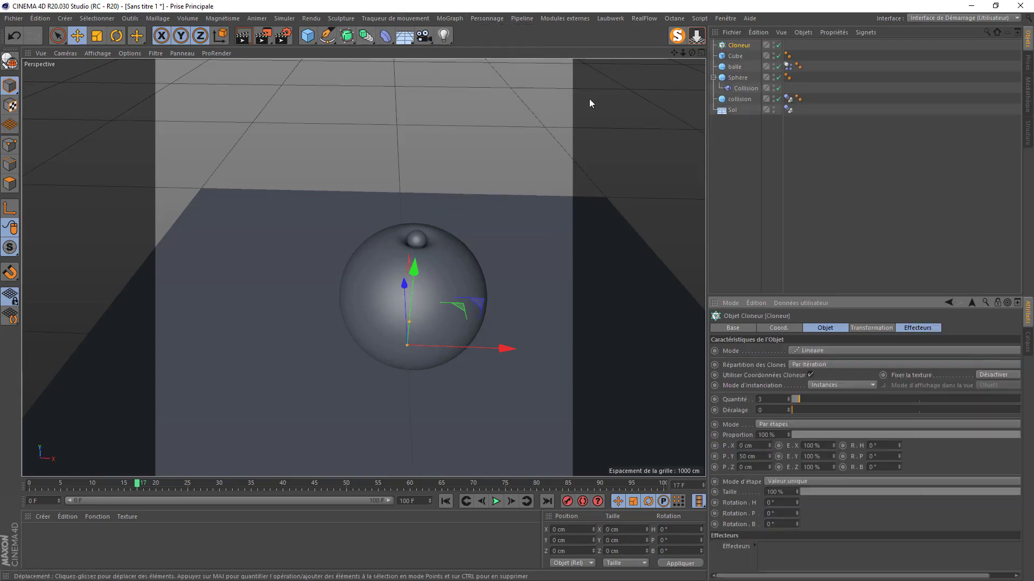
ctrl+click(732, 67)
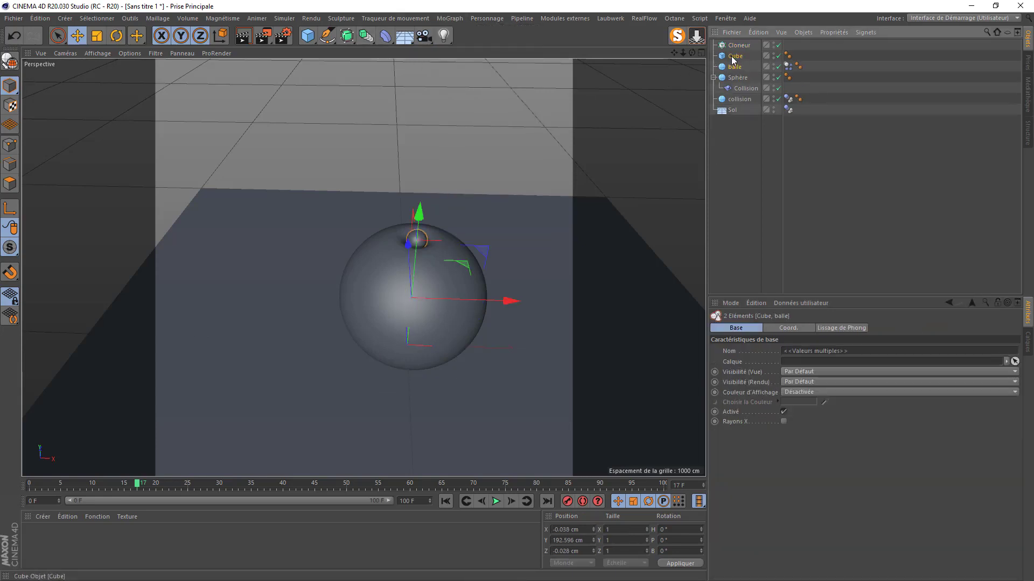
drag(732, 67, 739, 46)
- Bevel the cube's edges at 5 cm with 3 subdivisions
click(740, 58)
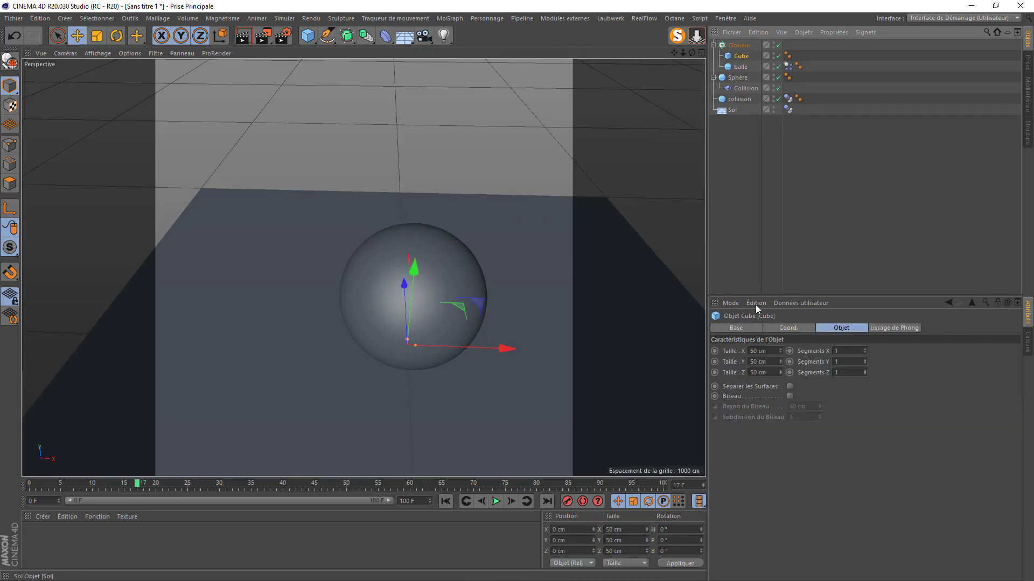
click(789, 396)
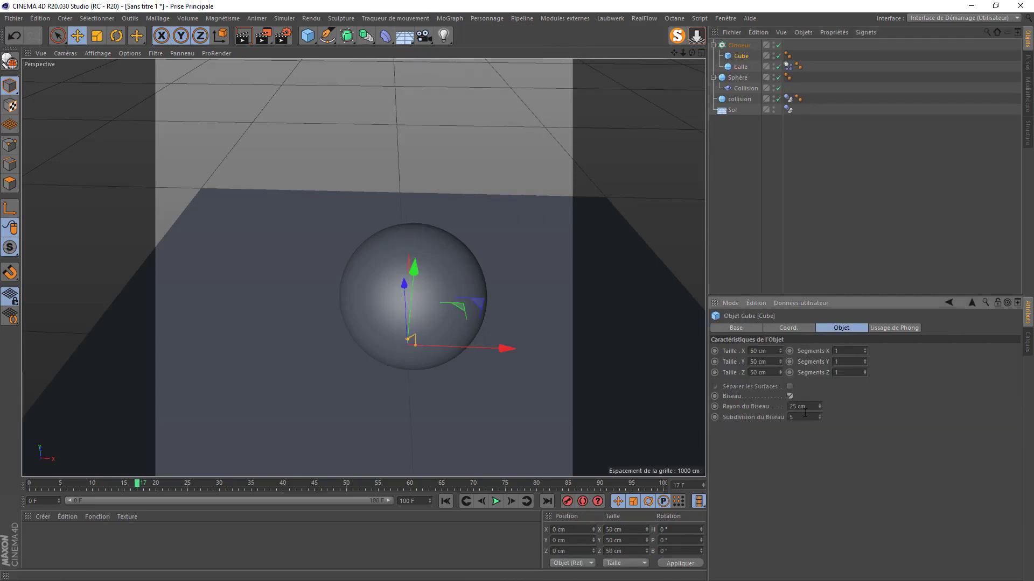
double_click(805, 407)
text(3)
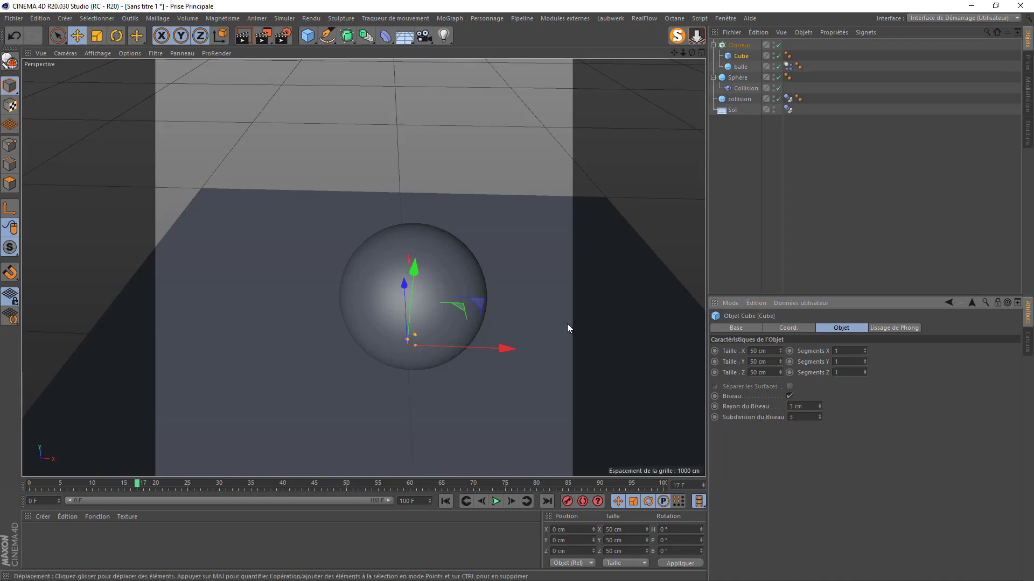
- Switch the Cloner to grid distribution with 6 clones along Y
click(738, 46)
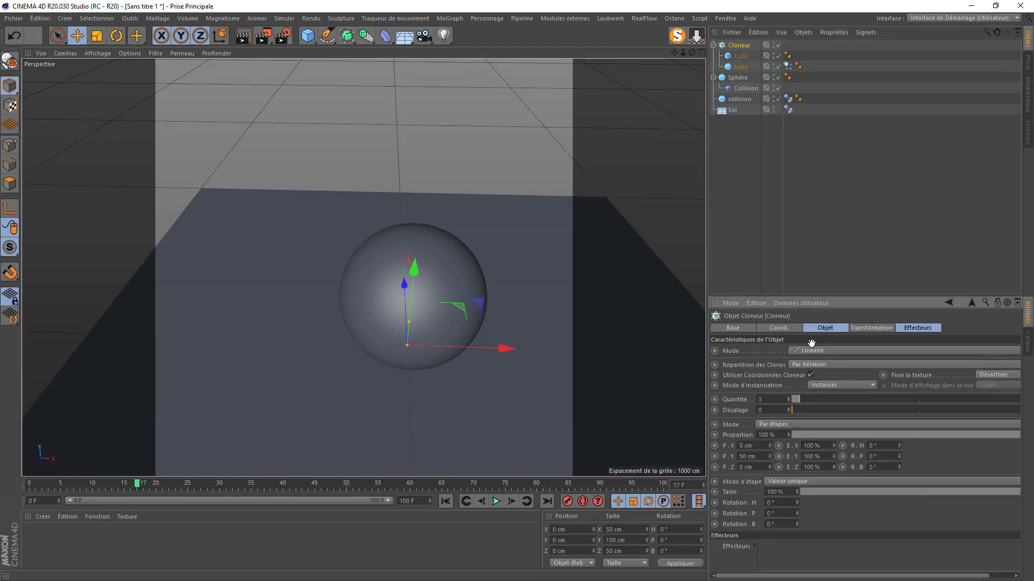
click(816, 351)
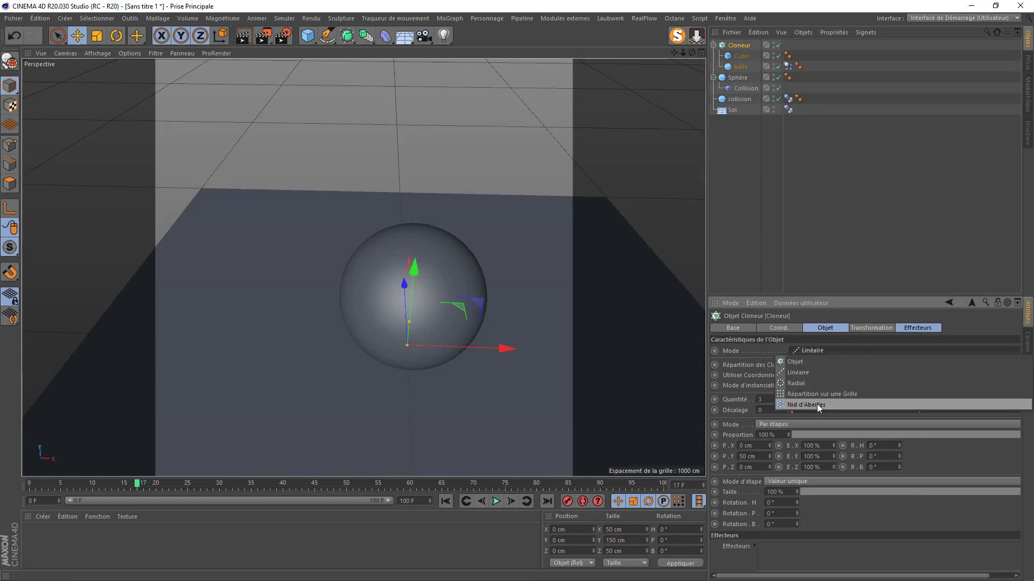
click(819, 394)
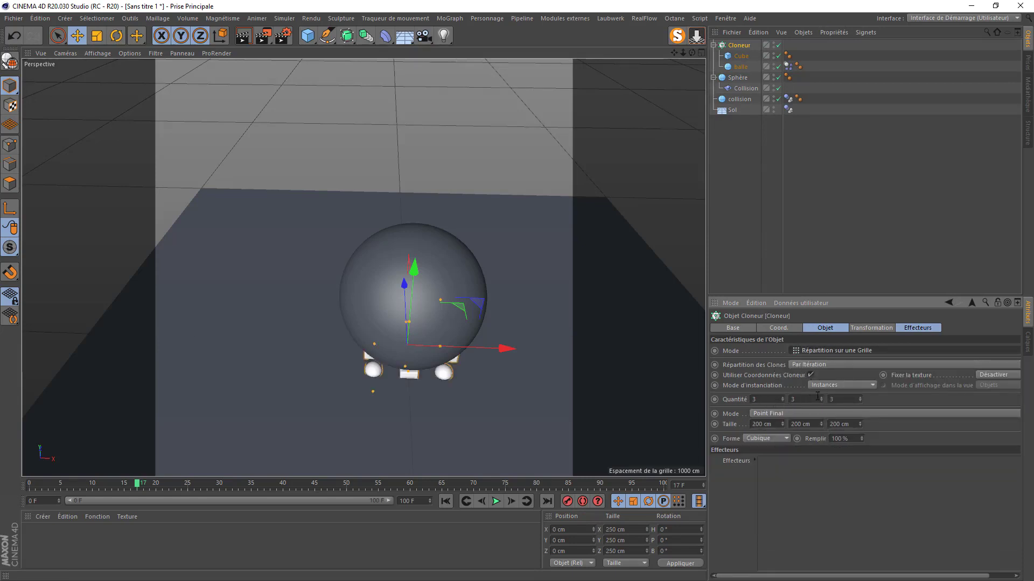
click(808, 399)
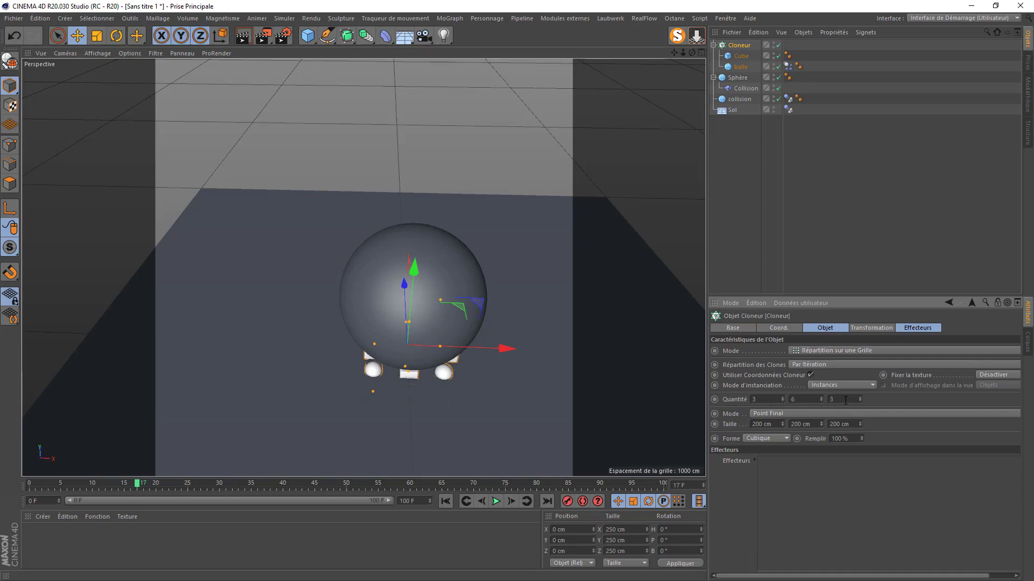
key(Return)
- Set the grid's Y size to 1200 cm and raise it to about 1403 cm above the sphere
drag(418, 275, 431, 67)
scroll(411, 428, down, 3)
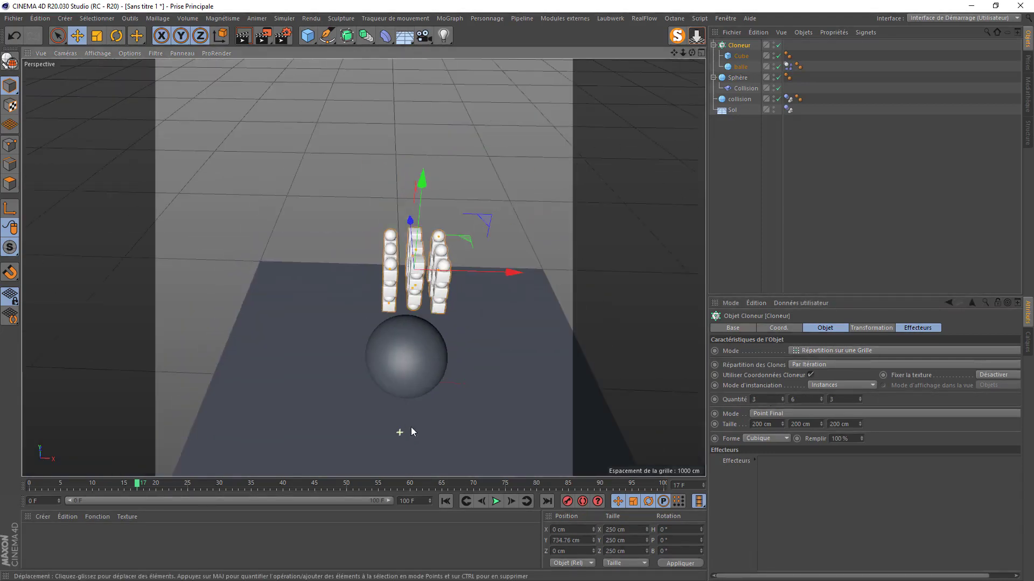
click(802, 424)
text(1200)
key(Return)
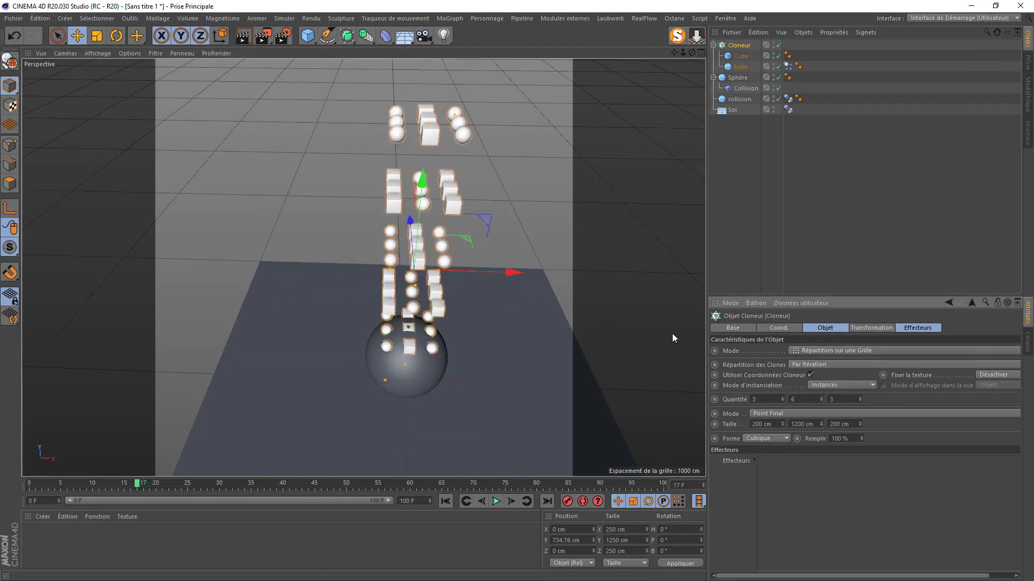
mouse_move(428, 205)
mouse_down()
mouse_move(436, 81)
mouse_move(423, 198)
mouse_up()
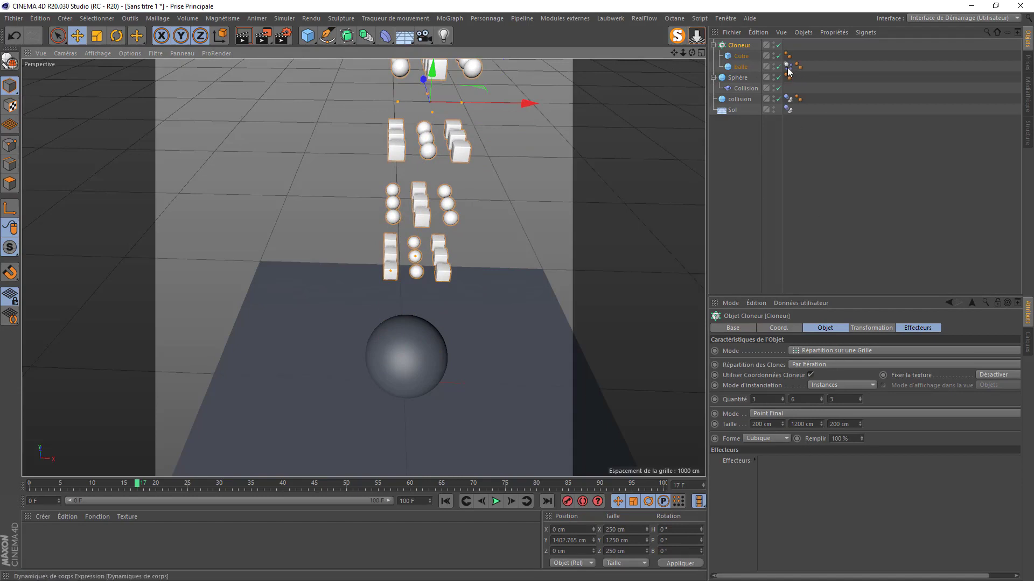
- Copy balle's dynamics body tag onto the Cube, then show the MoGraph Effector list for the Cloneur
mouse_move(788, 71)
mouse_down()
mouse_move(798, 56)
mouse_move(799, 66)
mouse_up()
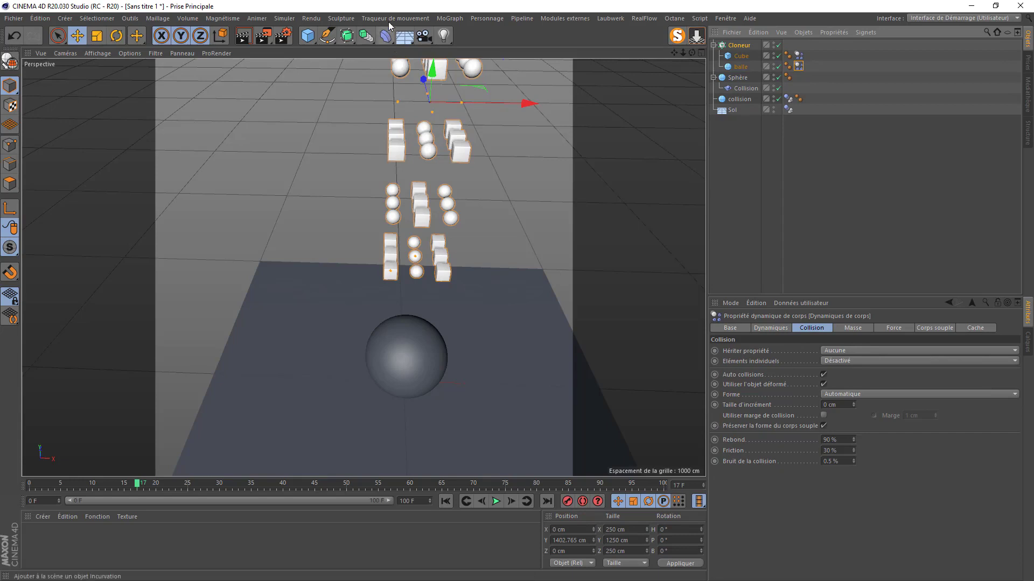
click(739, 45)
click(450, 18)
mouse_move(465, 35)
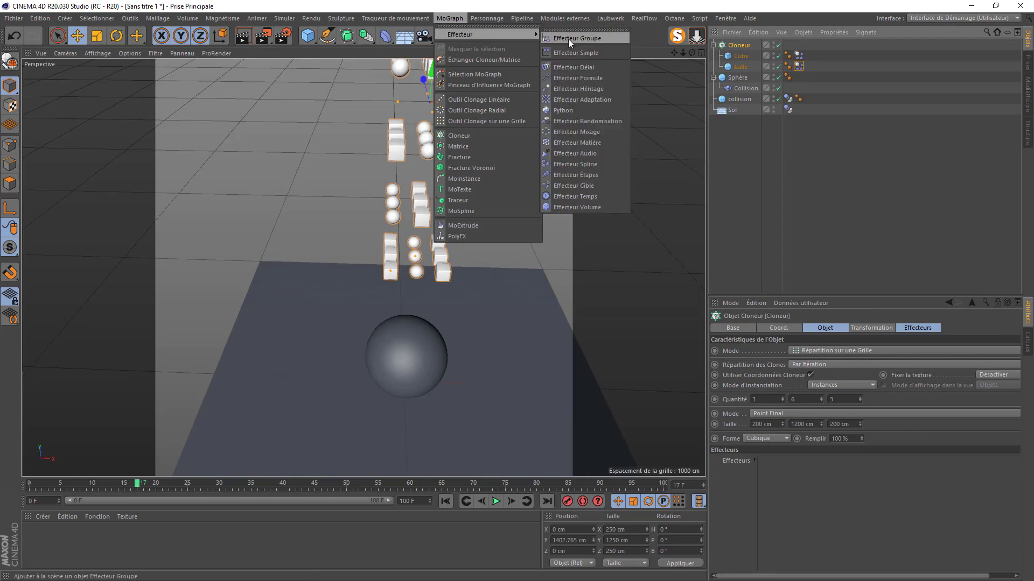
- Add a Random effector with Minimum 0% and a 1000 cm P.Y spread
click(586, 120)
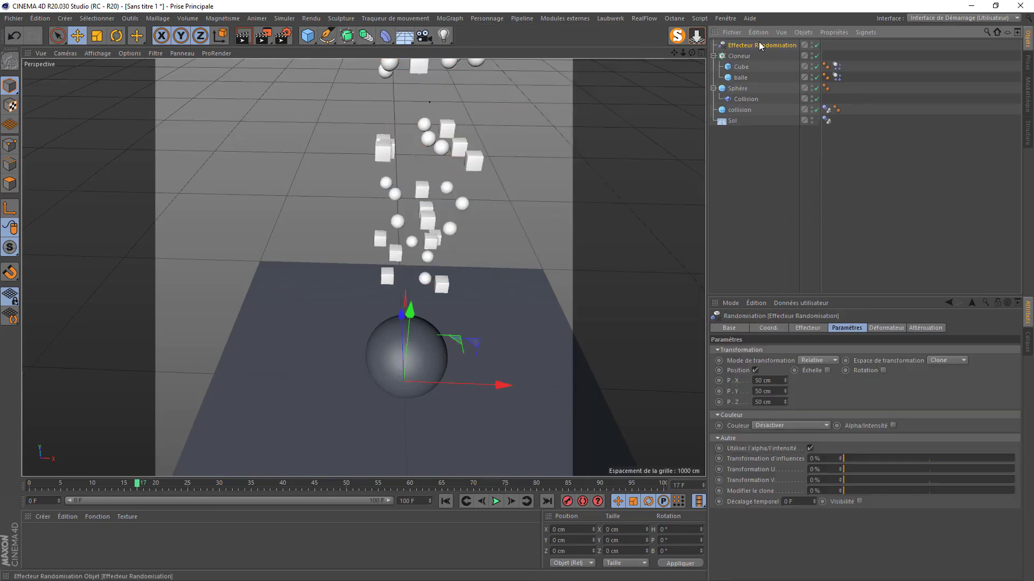
click(807, 329)
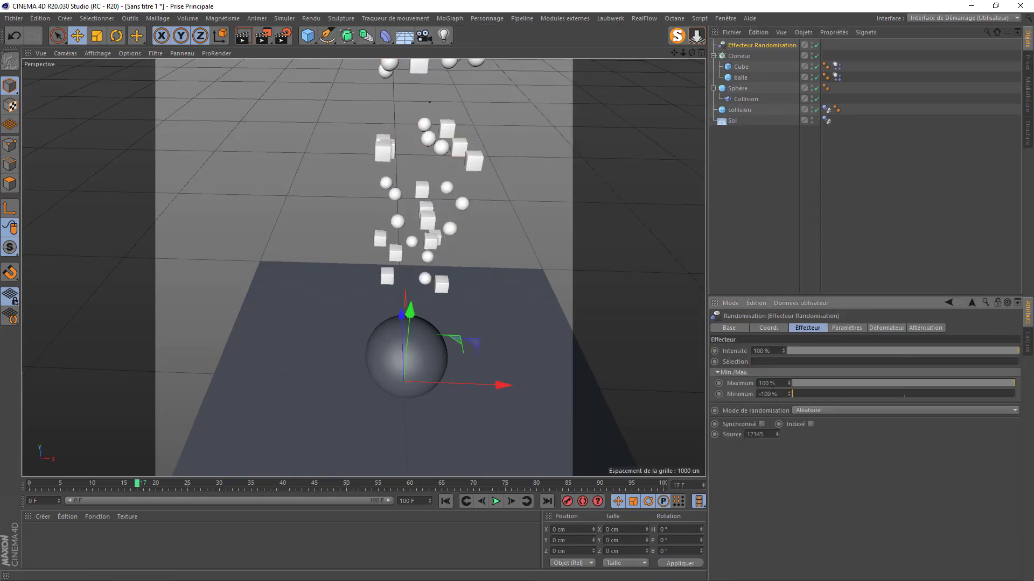
drag(776, 396, 747, 399)
key(Return)
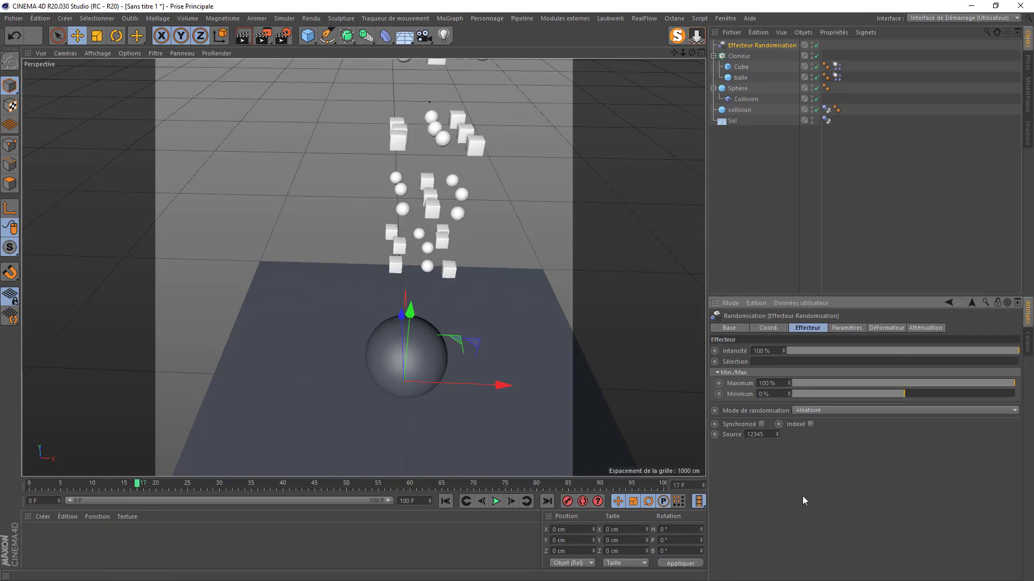
click(860, 329)
drag(770, 393, 753, 392)
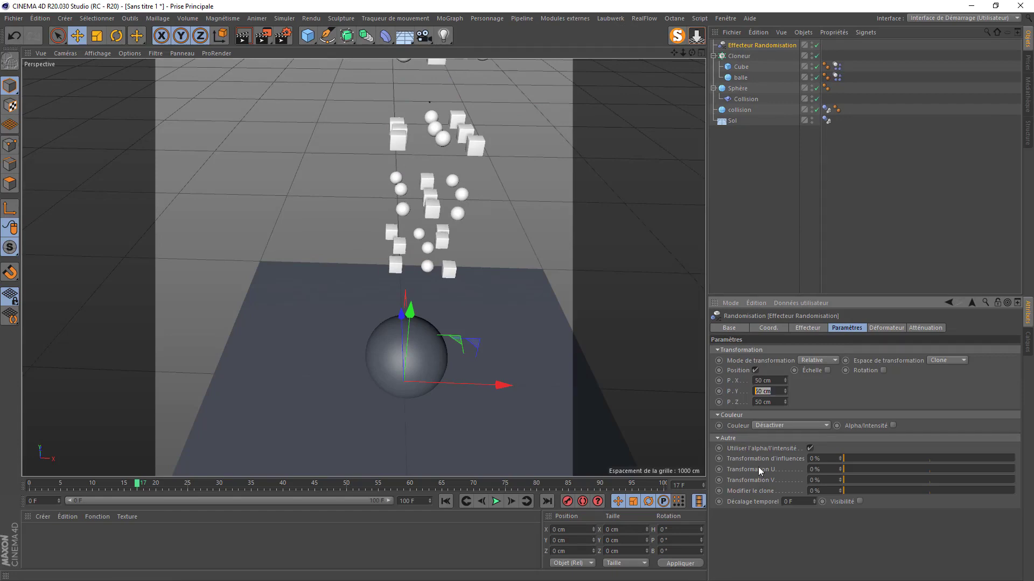
key(Return)
- Compare P.Y at 0 cm against 1000 cm, keeping the 1000 cm spread
scroll(474, 291, down, 7)
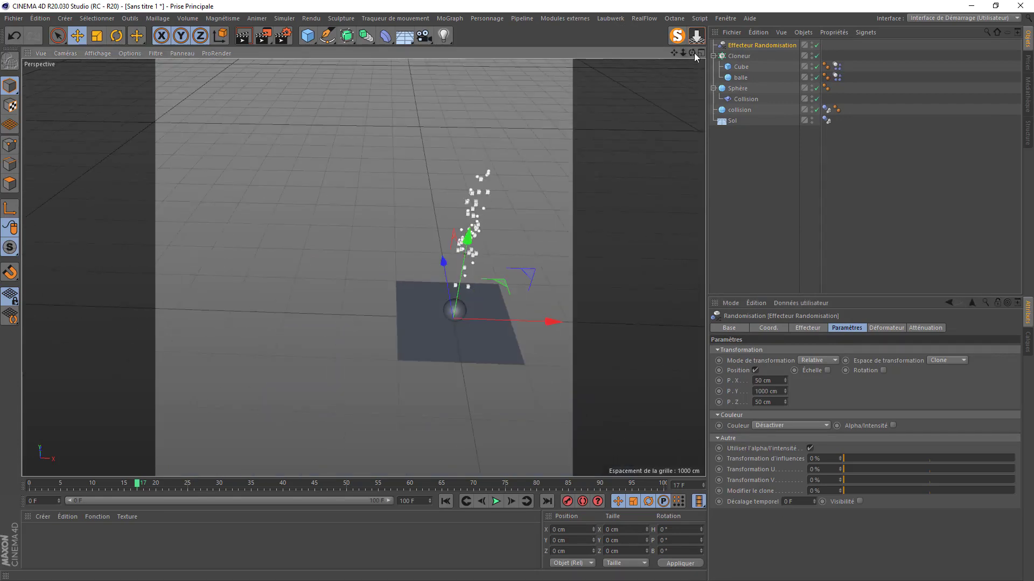
drag(692, 52, 659, 81)
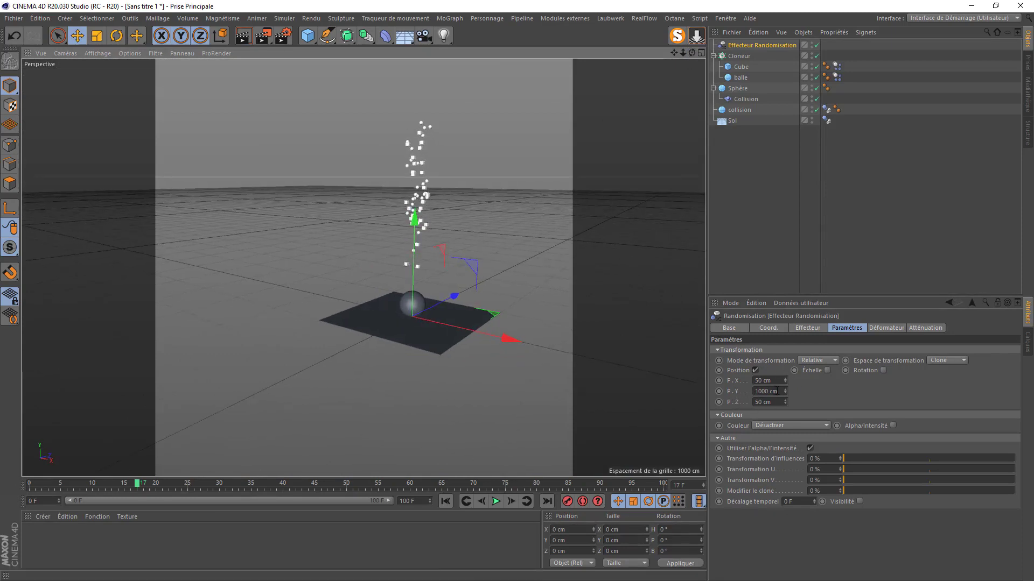
double_click(777, 392)
text(0)
key(Return)
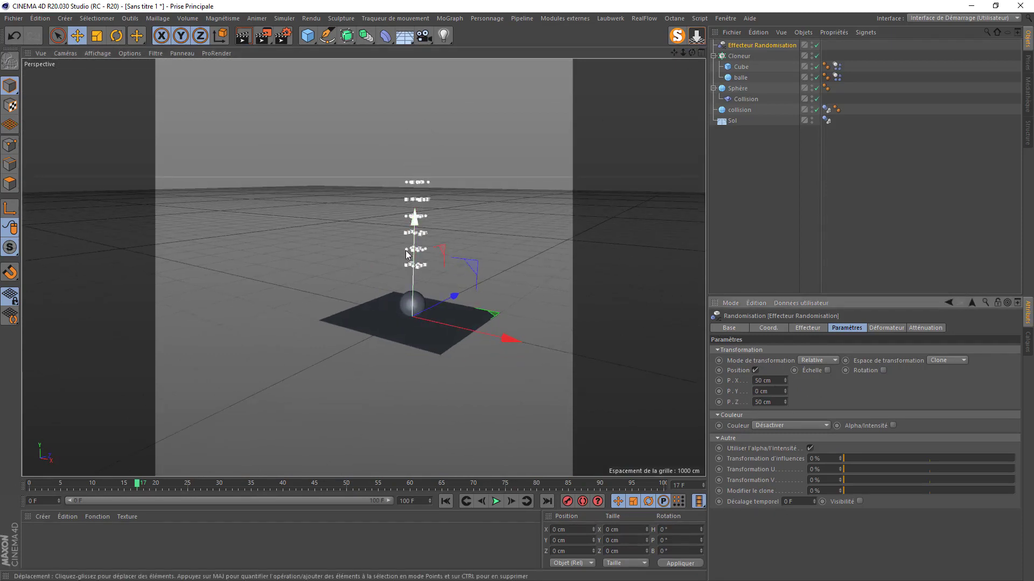
text(1000)
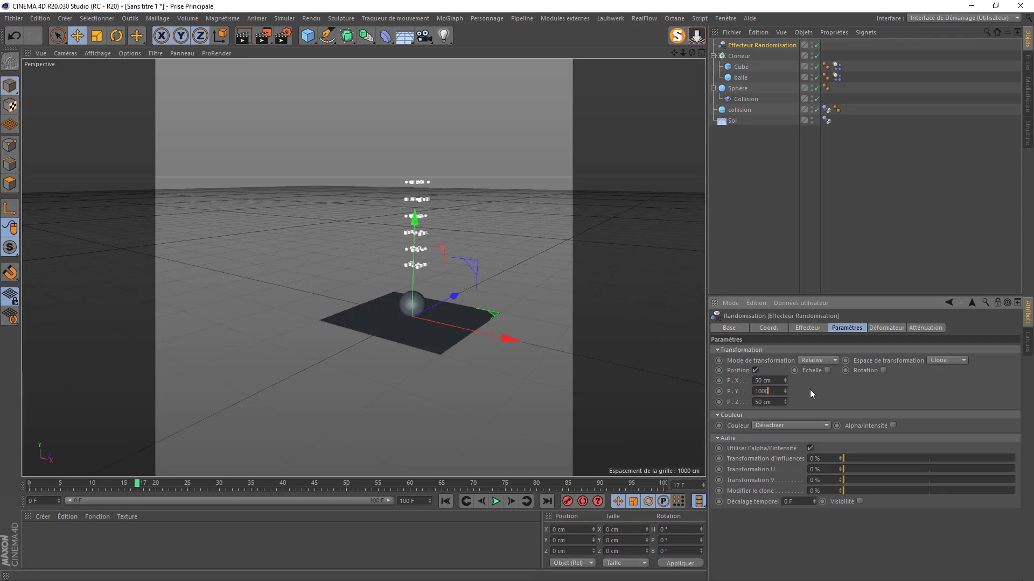
key(Return)
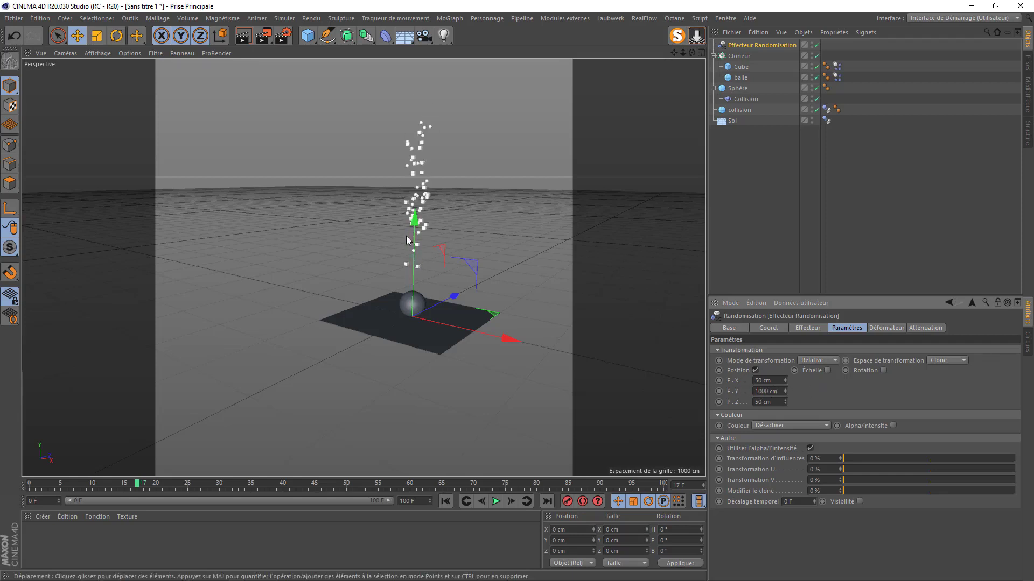
- Enable uniform random scaling of the clones at 0.5
click(827, 370)
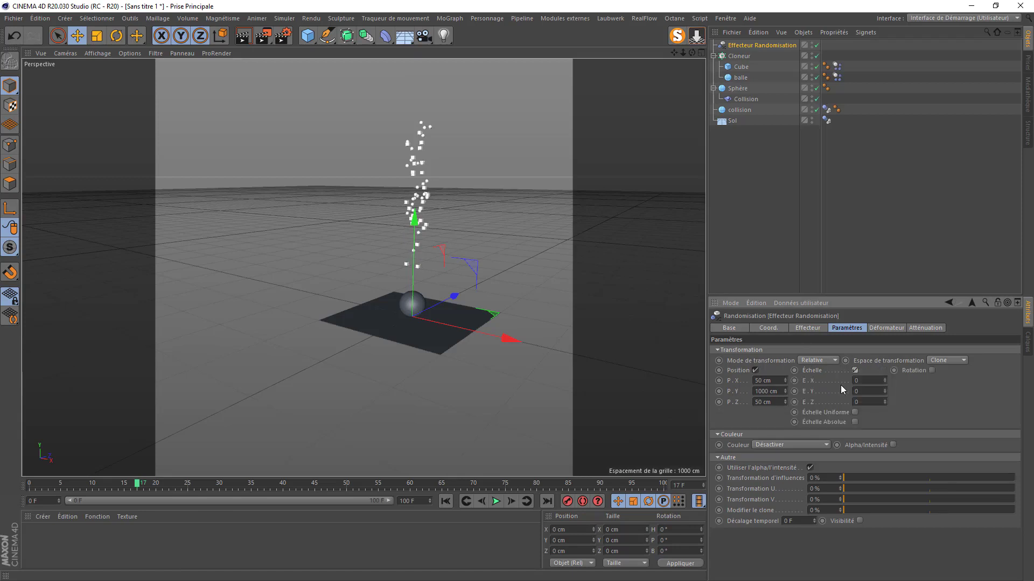
click(854, 411)
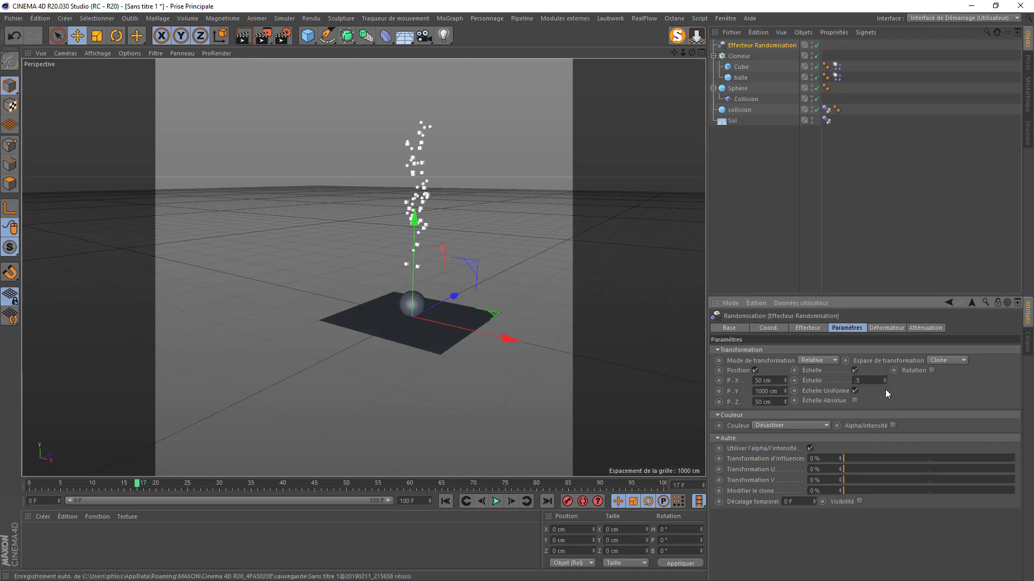
text(.5)
key(Return)
- Face the clone column and play the animation to watch the clones fall
scroll(430, 214, up, 6)
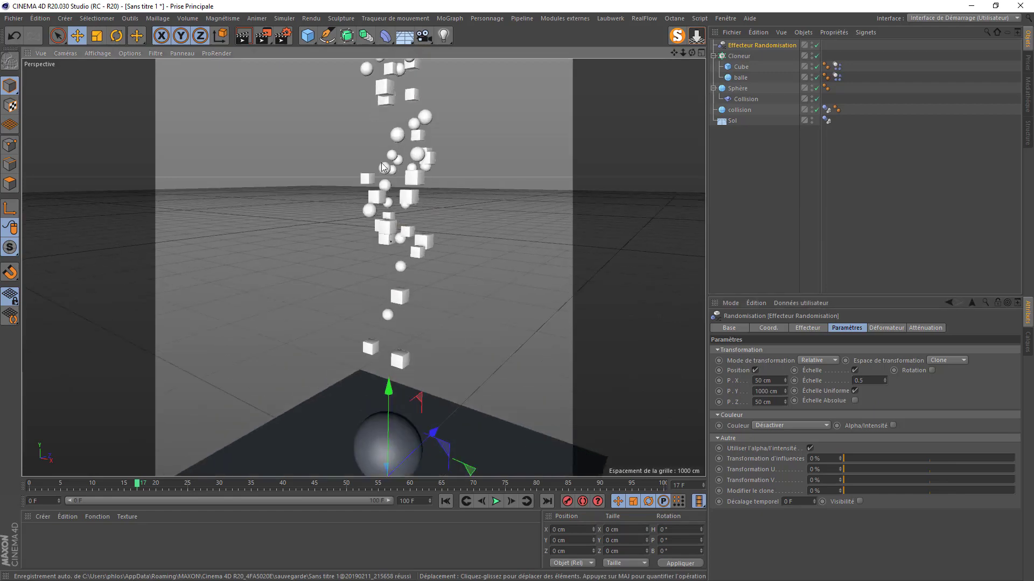
scroll(388, 218, down, 4)
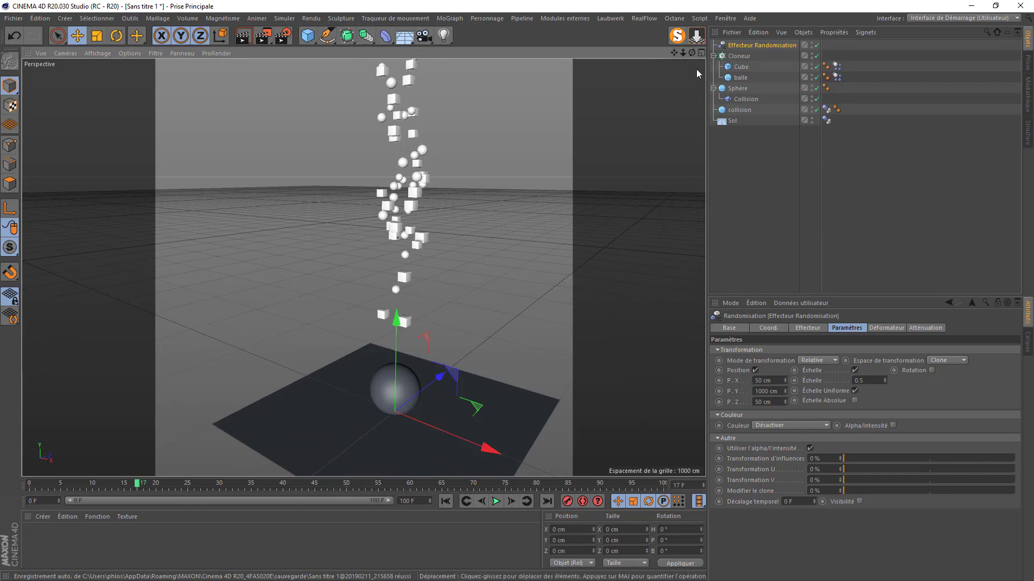
drag(692, 53, 373, 338)
scroll(372, 338, up, 5)
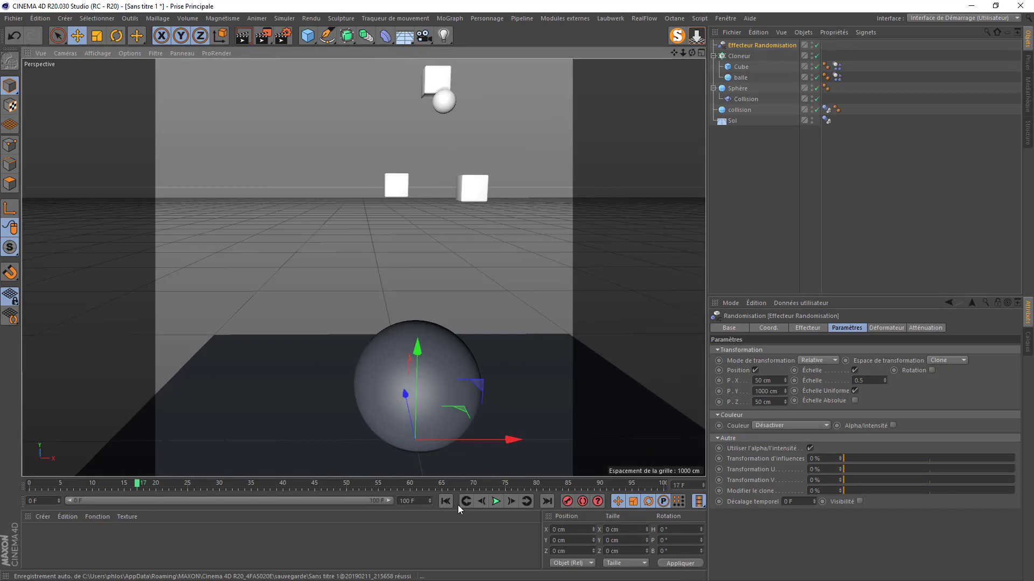
click(496, 501)
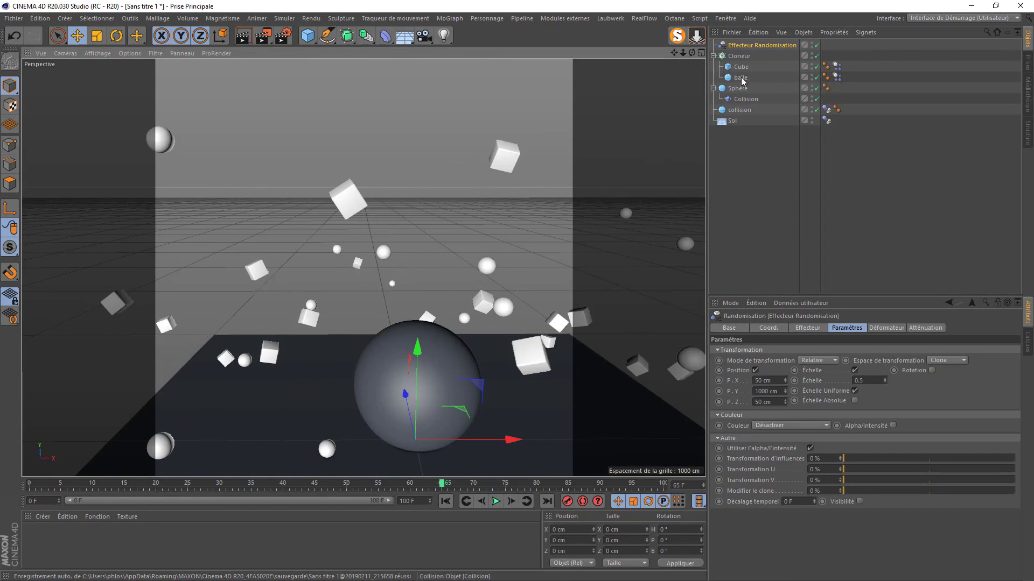
- Replace balle with the Cloneur as the Collision deformer's object and replay from frame 0
click(713, 56)
click(745, 78)
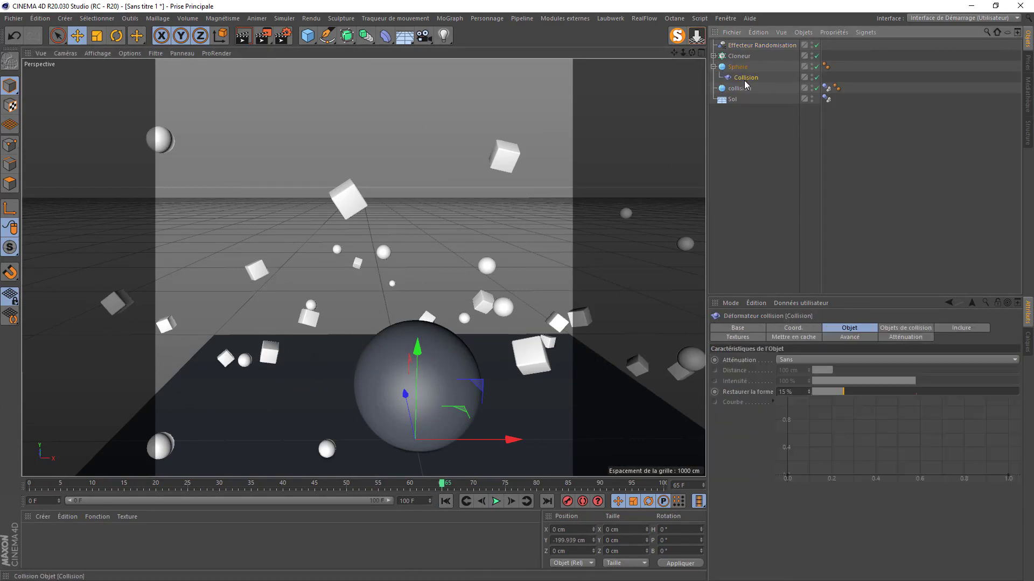
click(891, 329)
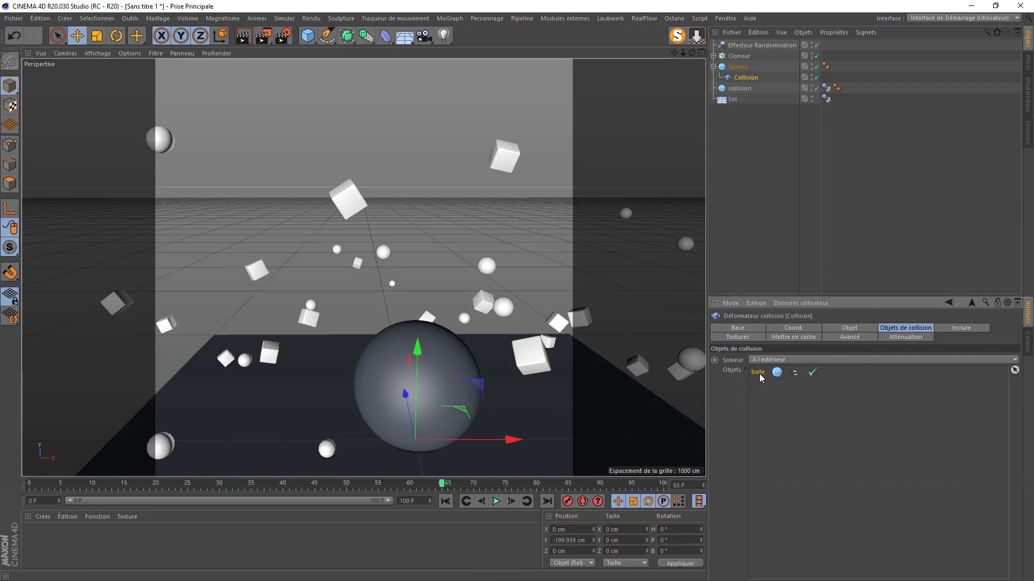
key(Delete)
drag(734, 60, 765, 399)
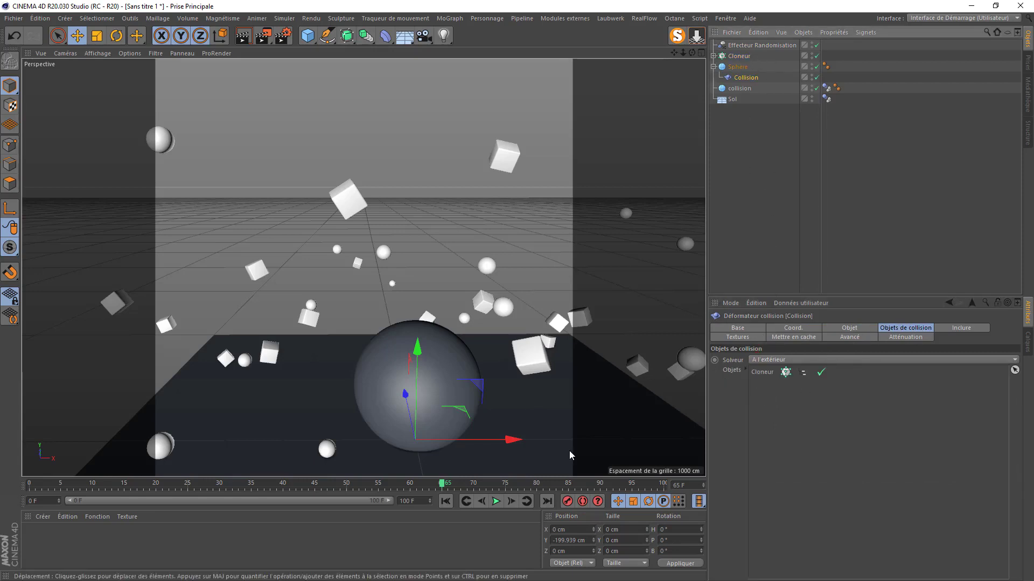
click(446, 501)
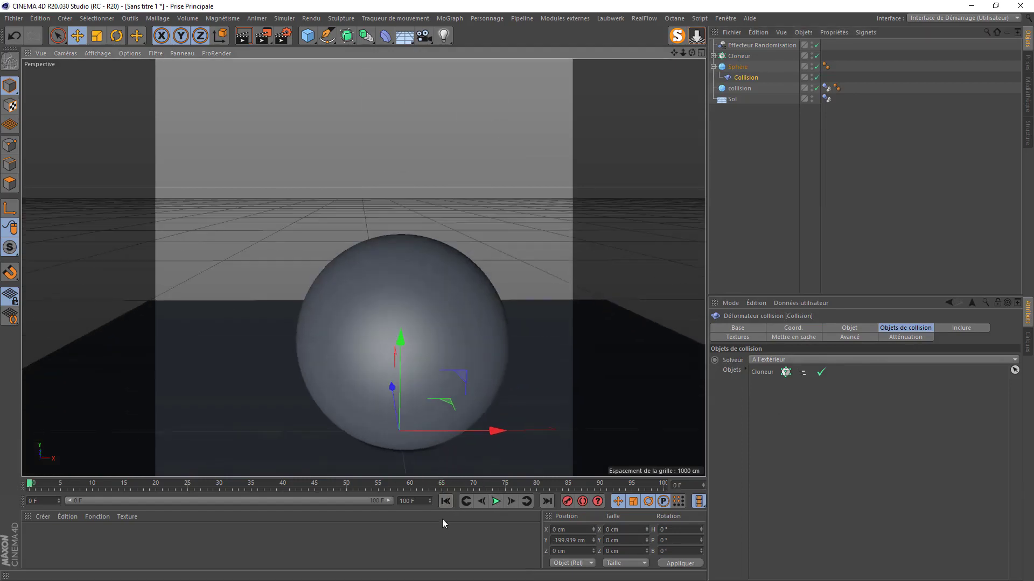
click(496, 502)
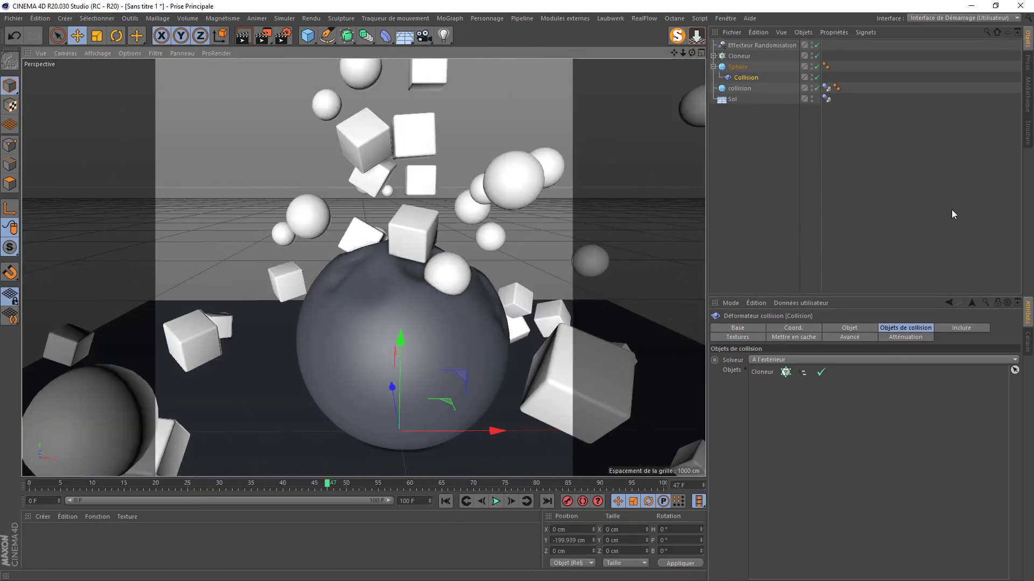
- Create a Mat material on the floor with a gold colour (63% saturation, 89% brightness)
double_click(98, 547)
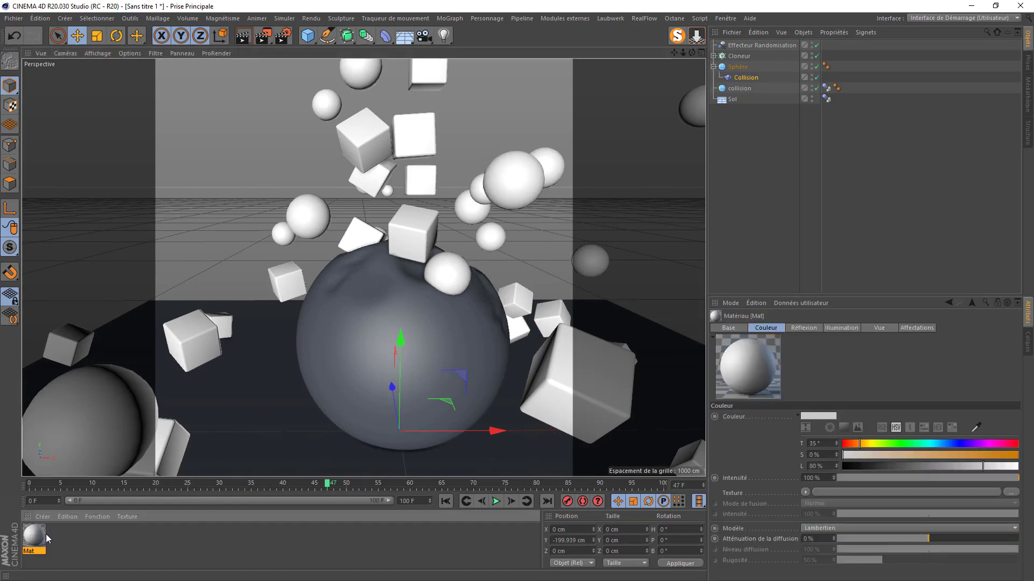
drag(259, 415, 260, 415)
double_click(34, 535)
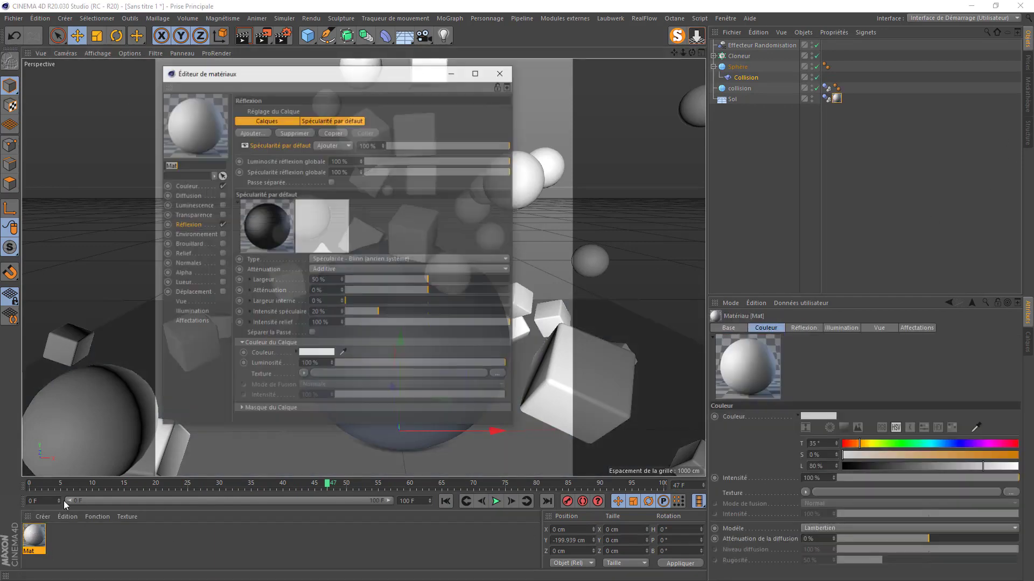
click(186, 185)
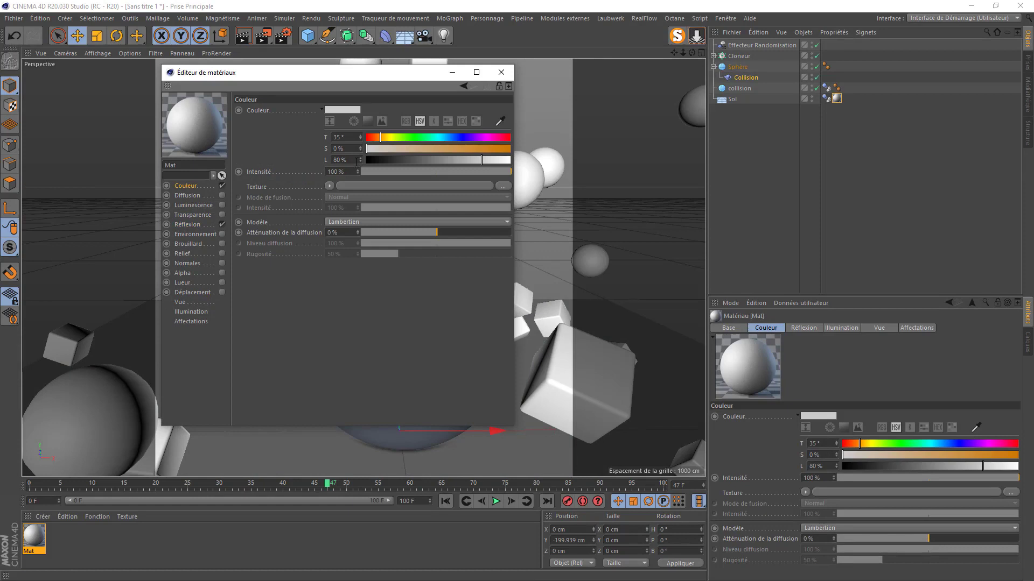
click(383, 137)
drag(467, 150, 457, 152)
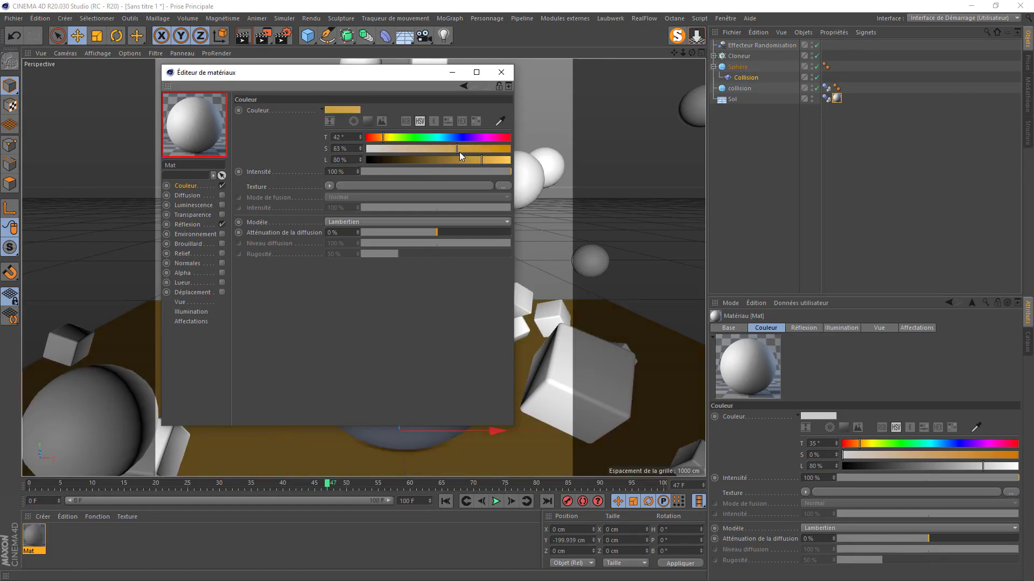
click(493, 160)
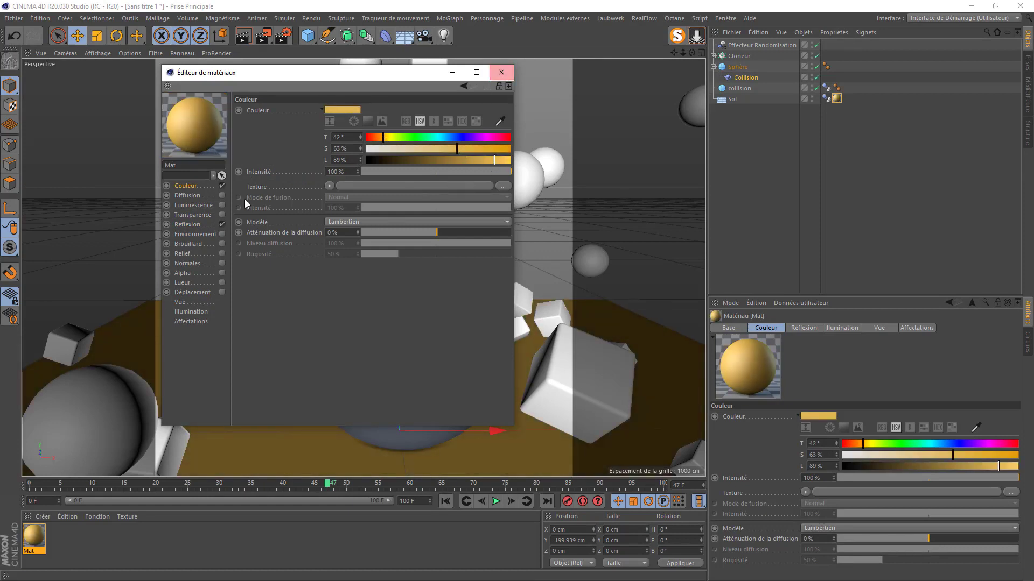
- Enable diffusion and give it a Luka noise texture
click(186, 196)
click(221, 195)
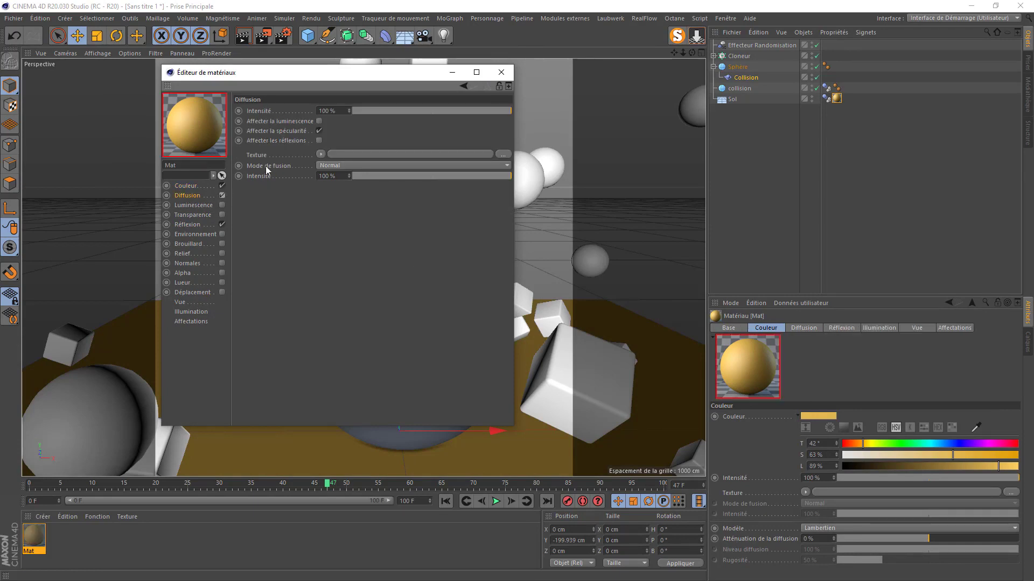
click(321, 155)
click(339, 249)
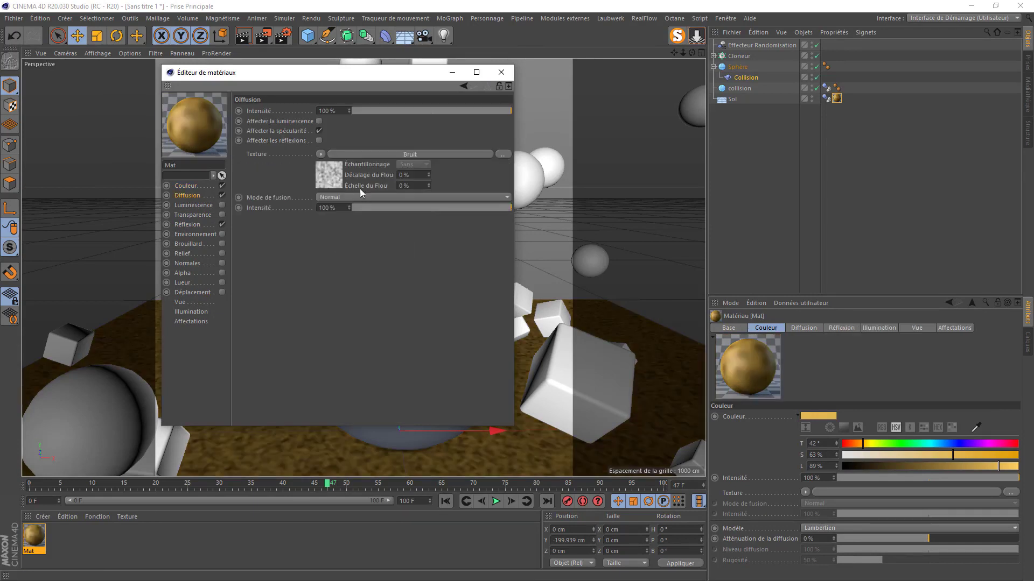
click(329, 179)
click(350, 216)
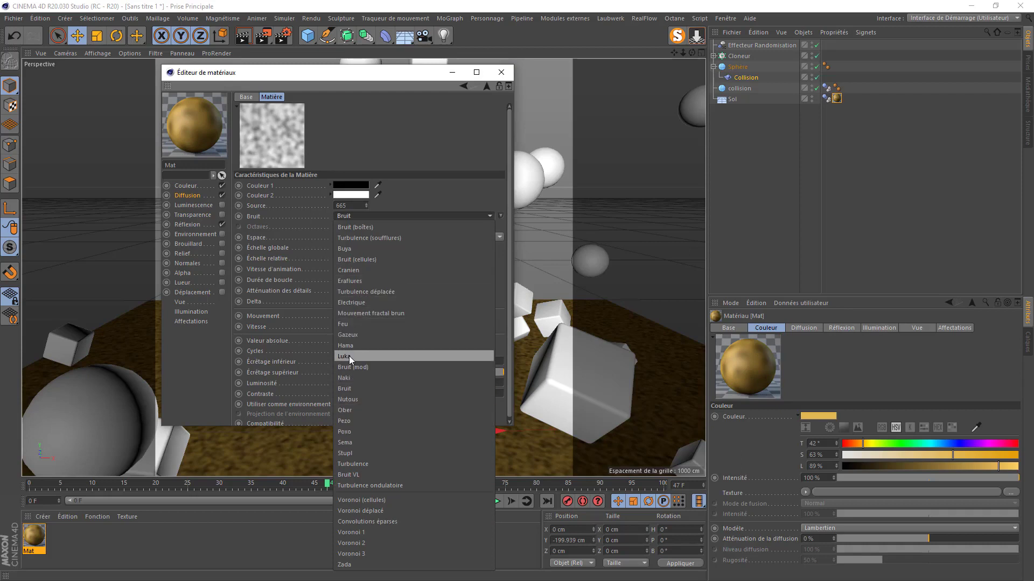
click(344, 356)
- Set the Luka noise's global scale to 500%
click(351, 248)
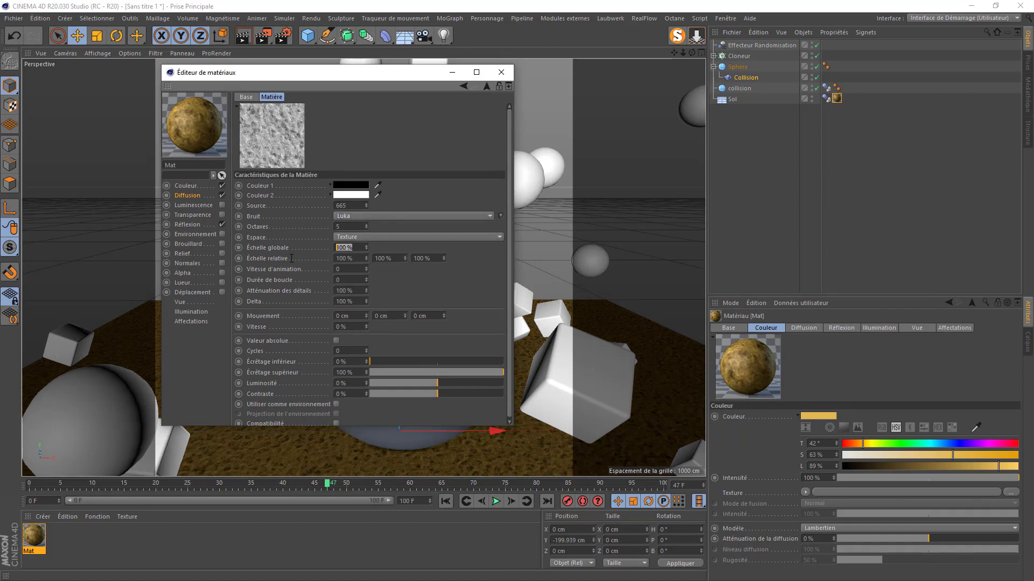
text(500)
key(Return)
drag(348, 75, 699, 89)
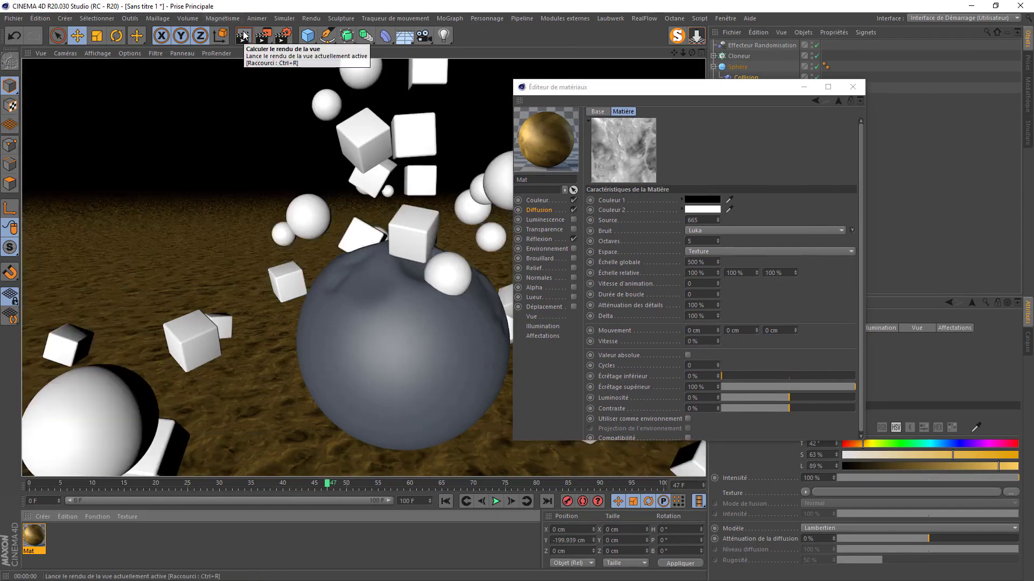
- Set the diffusion blend mode to Produit and make its texture an XPresso controller parameter
click(539, 211)
click(672, 213)
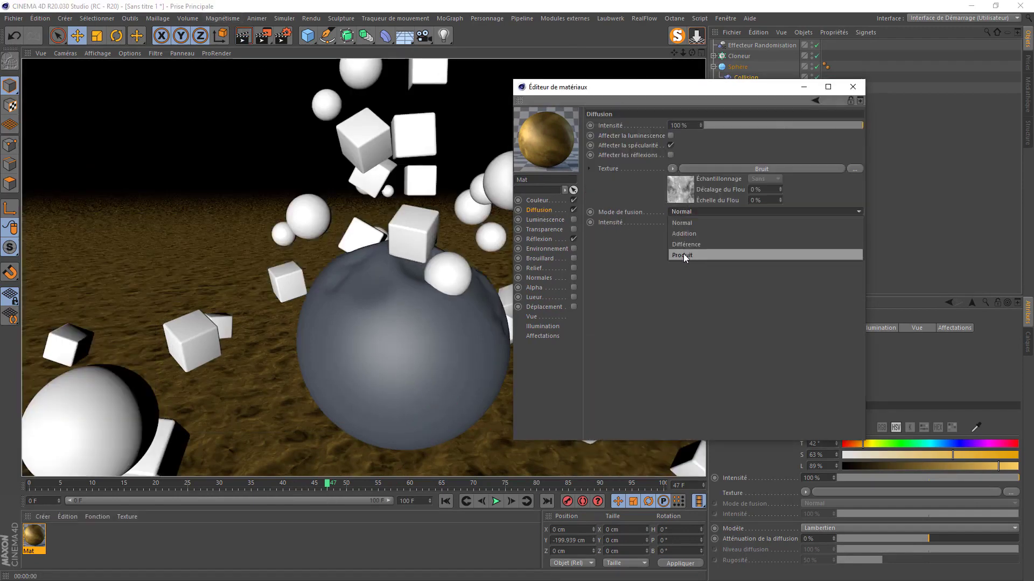
click(683, 254)
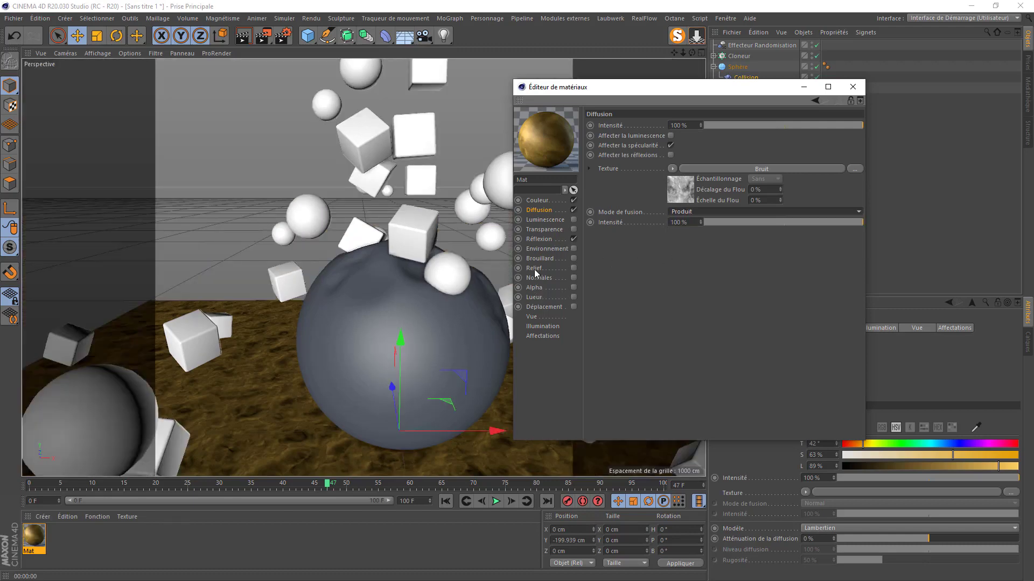
right_click(610, 169)
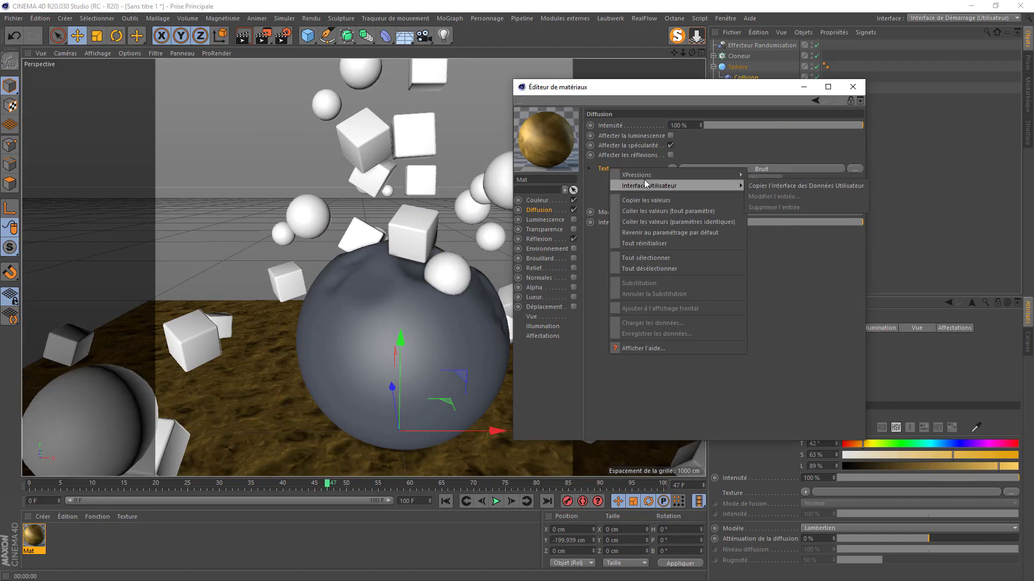
click(776, 178)
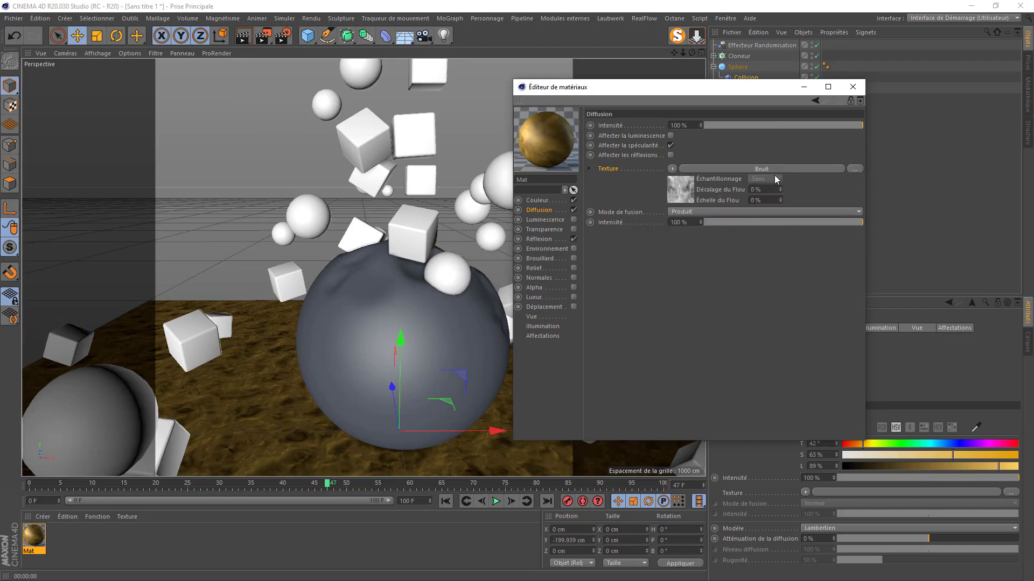
- Enable Relief and link its texture to the diffusion noise as a controlled parameter
click(534, 269)
click(574, 267)
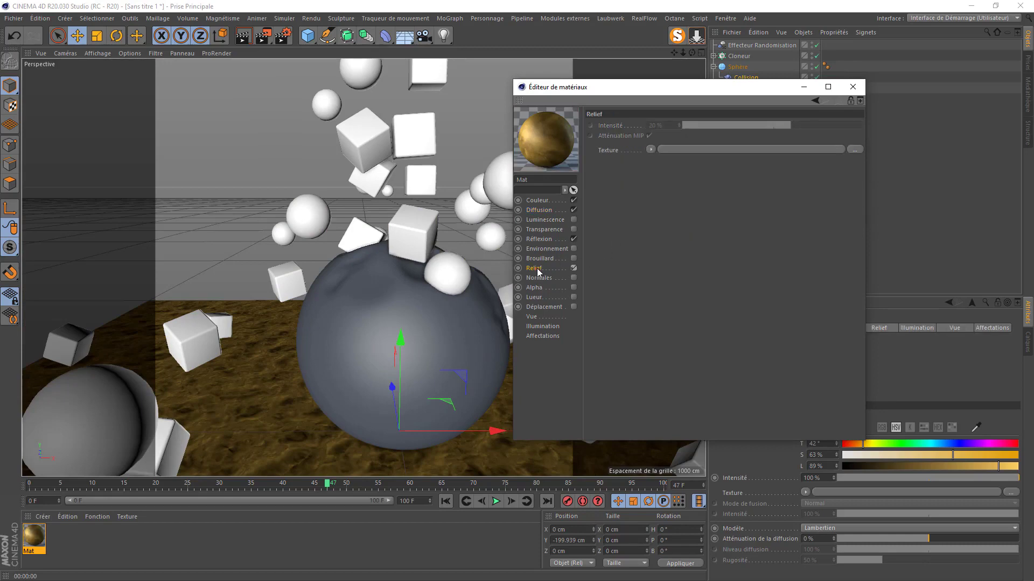
right_click(612, 156)
mouse_move(637, 161)
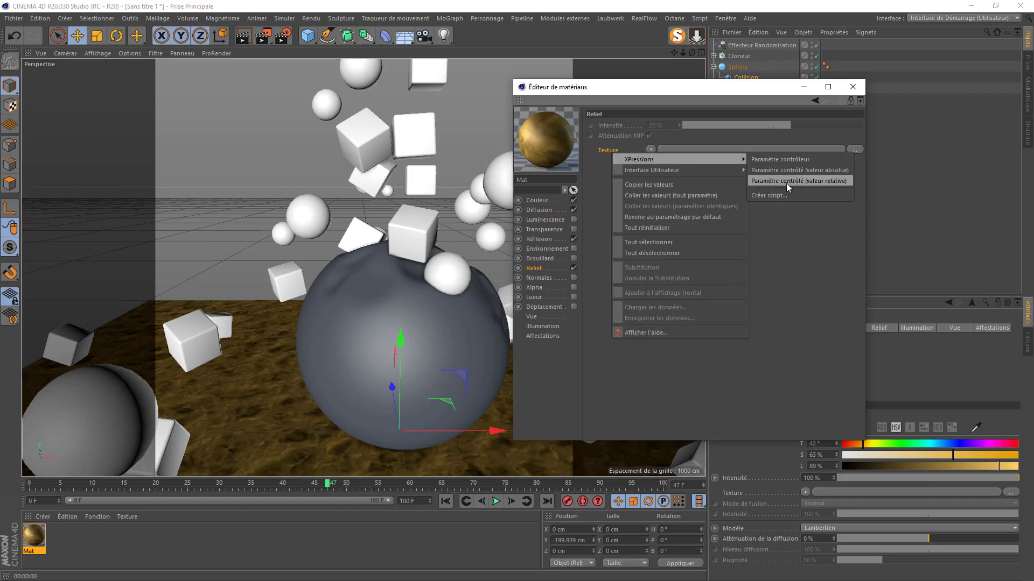
click(829, 185)
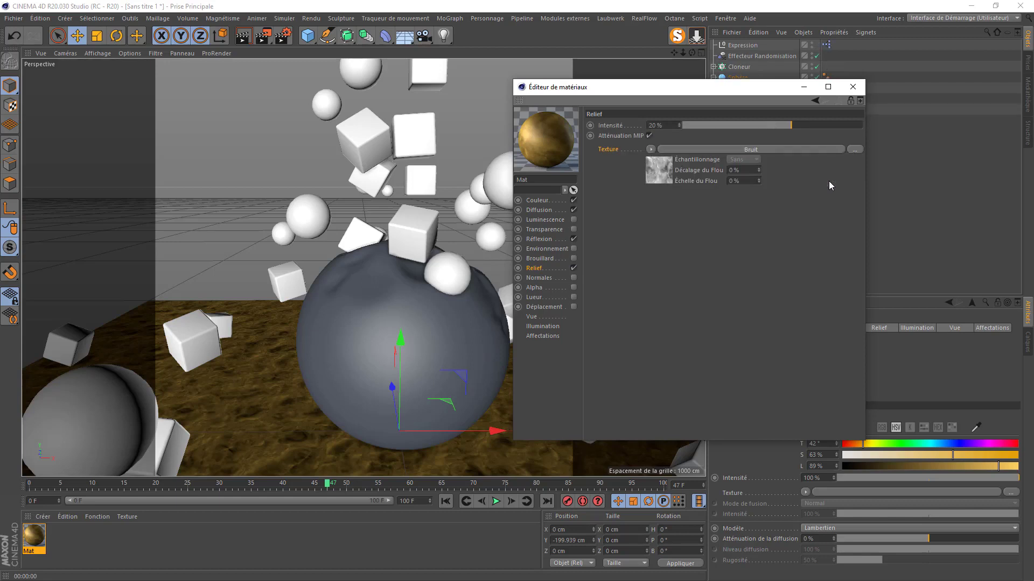
- Change the diffusion noise type to Feu and confirm the Relief texture follows
click(538, 210)
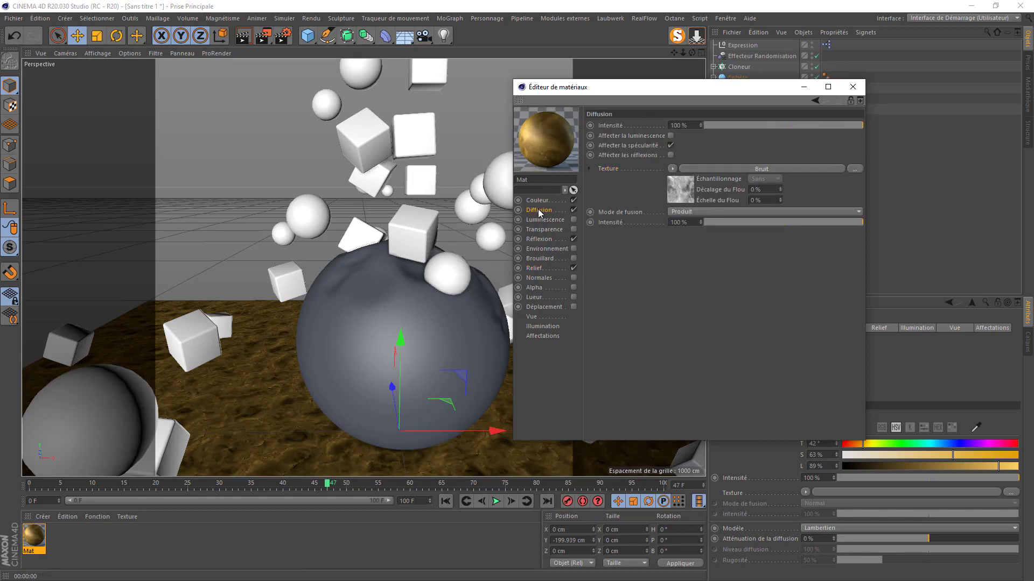
click(683, 190)
click(702, 230)
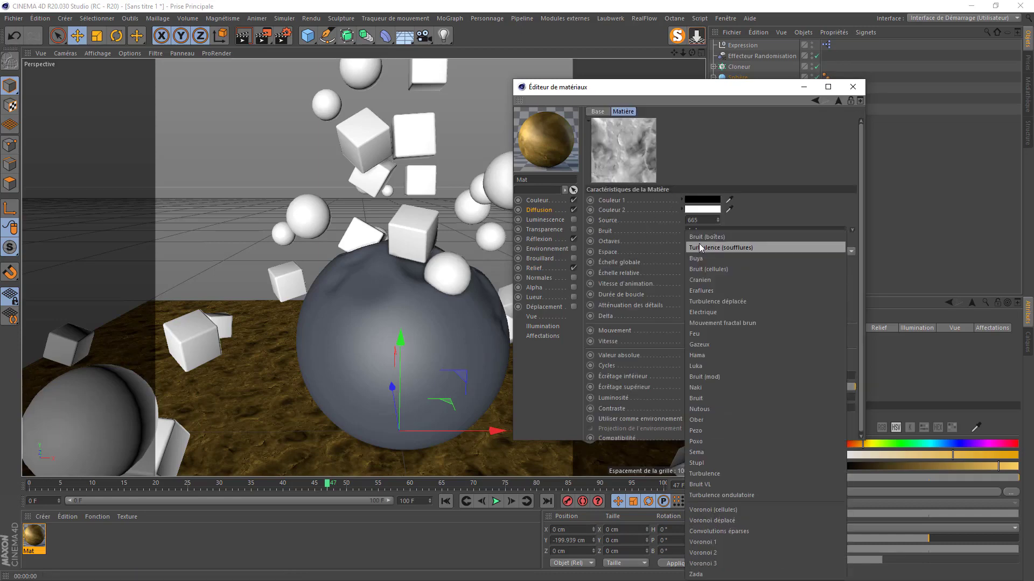
click(701, 331)
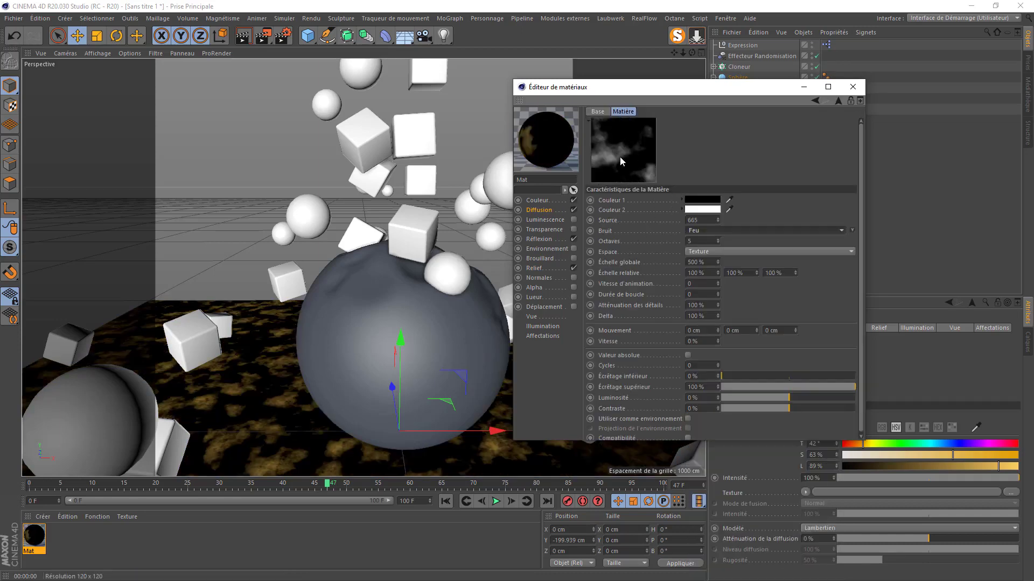
click(537, 269)
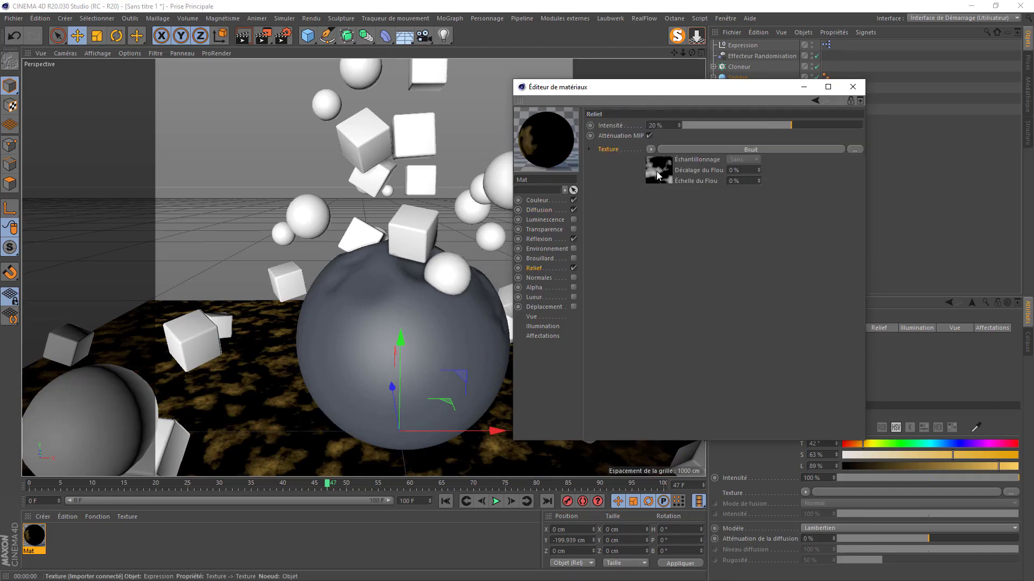
- Inspect the Expression's XPresso node graph, then close it
click(727, 46)
double_click(827, 47)
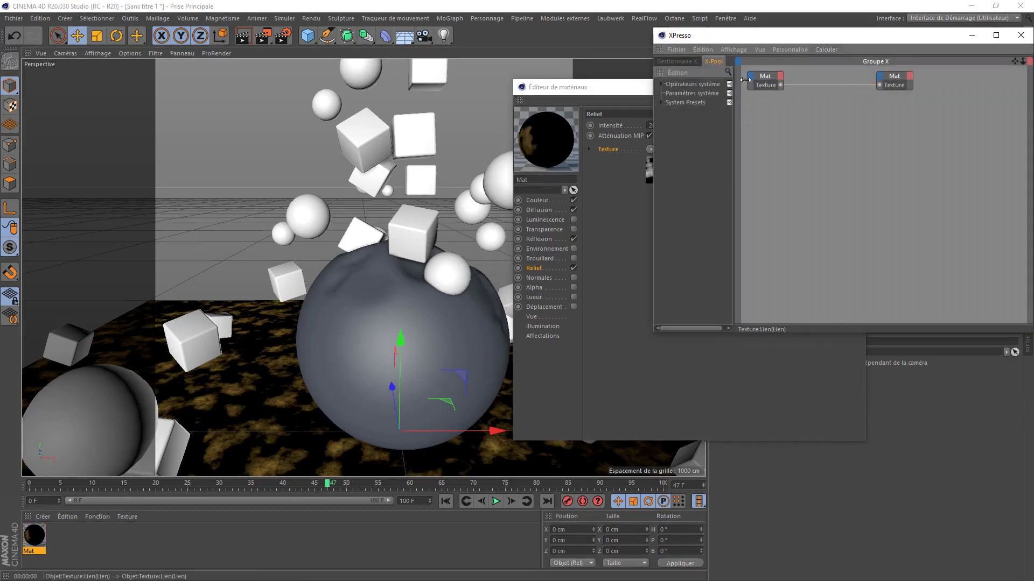
drag(942, 38, 819, 58)
click(908, 60)
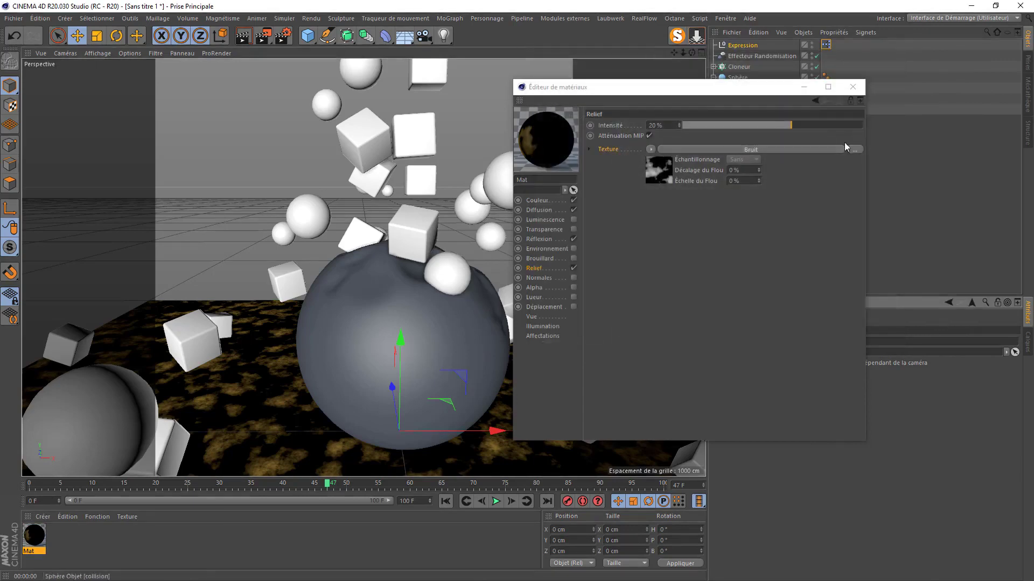
- Set the diffusion noise type back to Luka
click(607, 206)
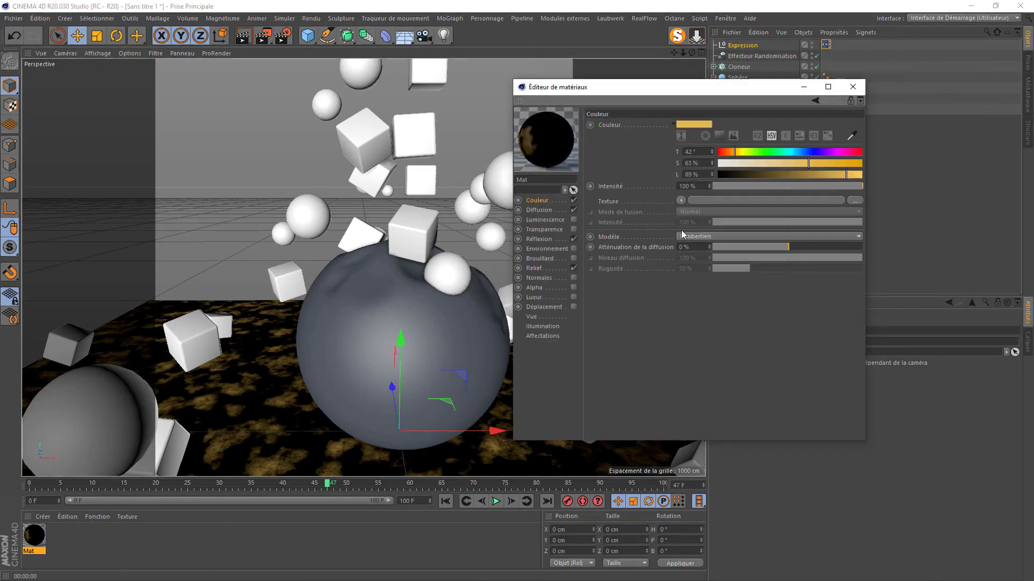
click(539, 210)
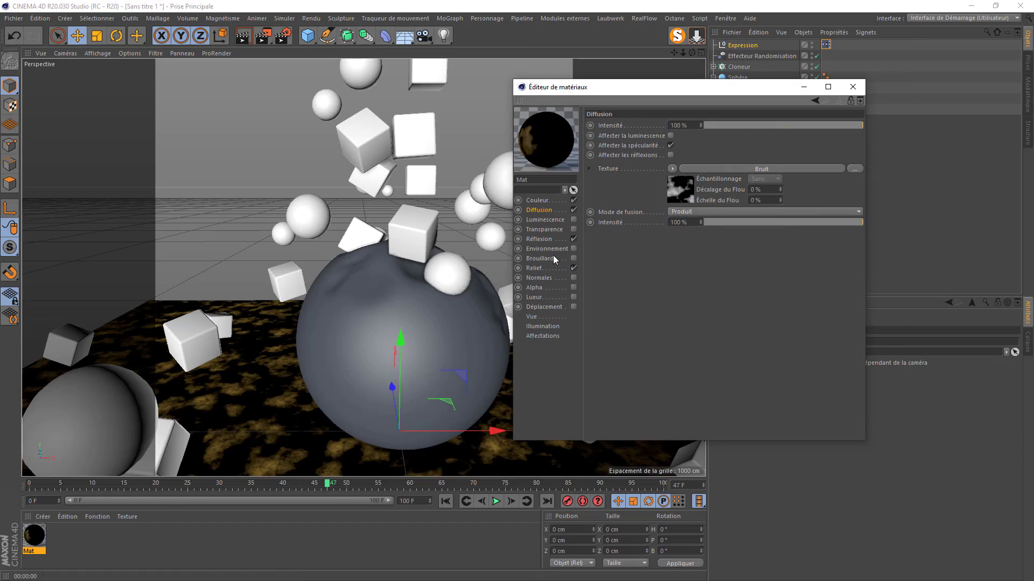
click(682, 191)
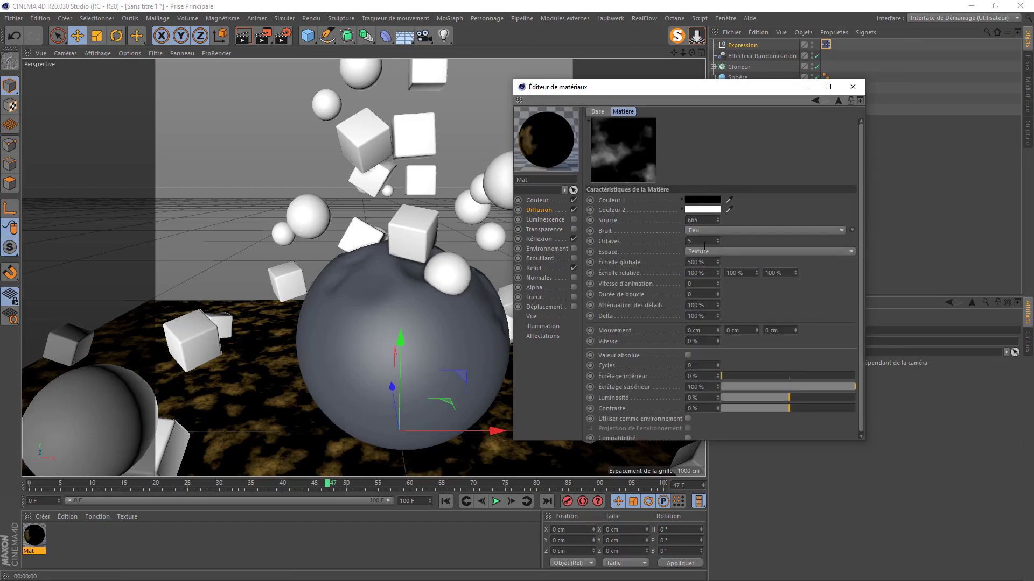
click(699, 232)
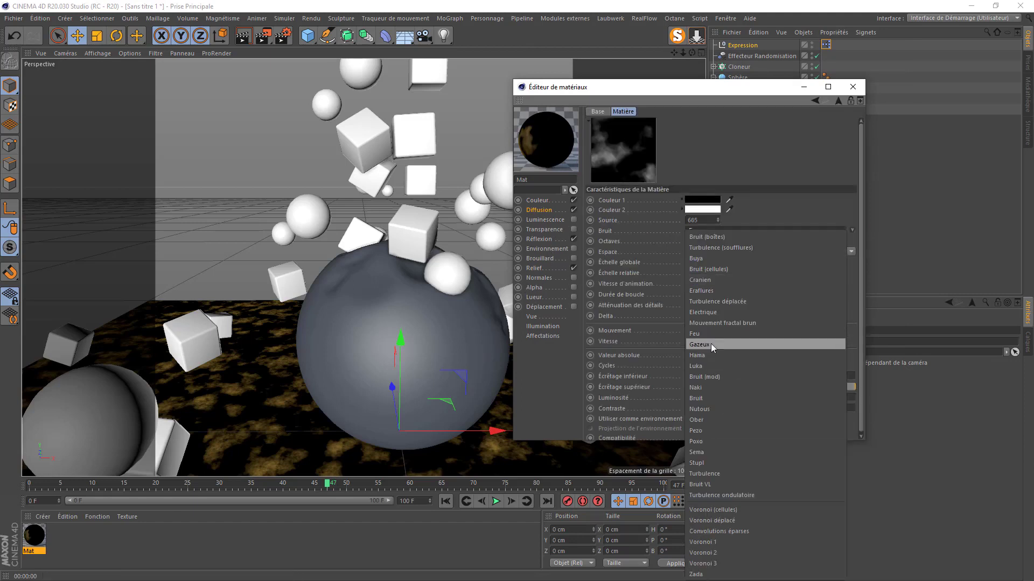
click(710, 367)
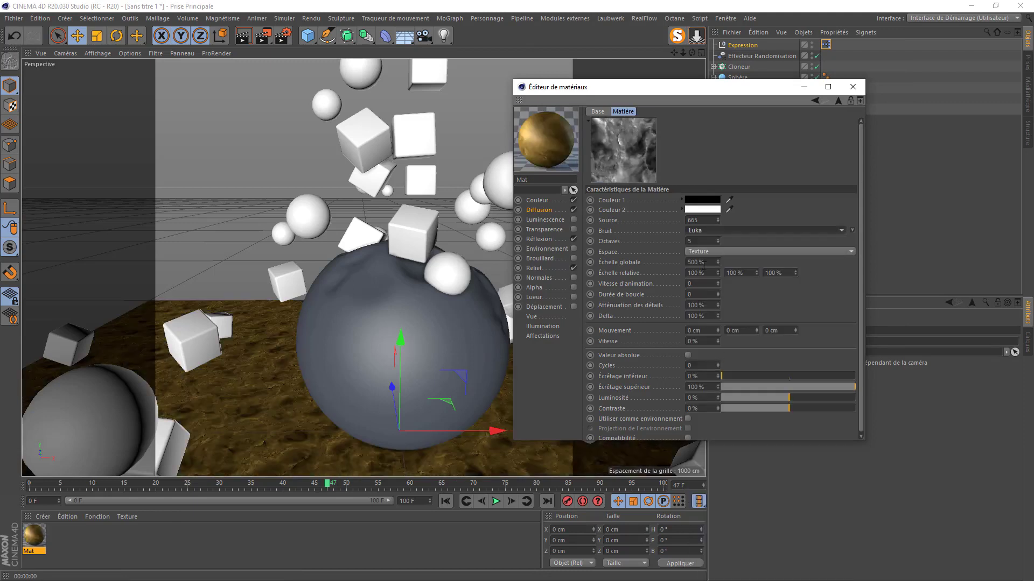
- Raise the Relief intensity to 50% and render a floor preview
click(532, 268)
text(50)
key(Return)
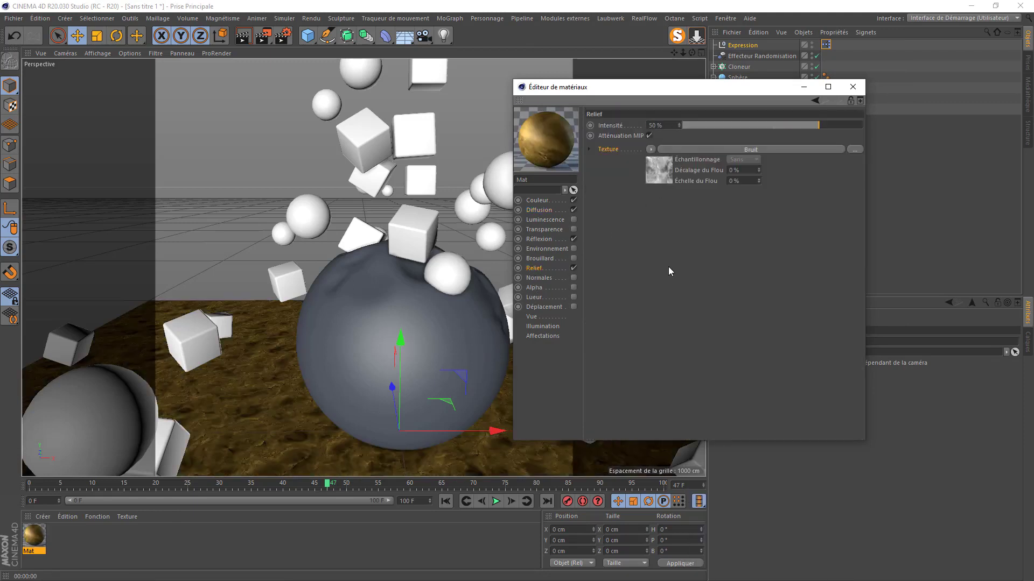
click(243, 35)
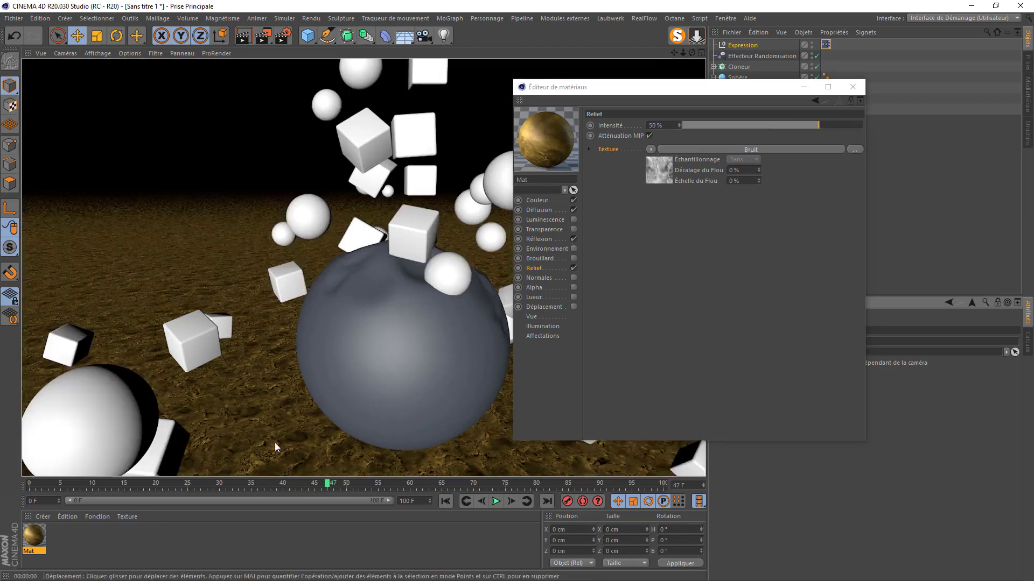
- Close the material editor and open the presets folder in the content browser
click(852, 87)
click(1027, 94)
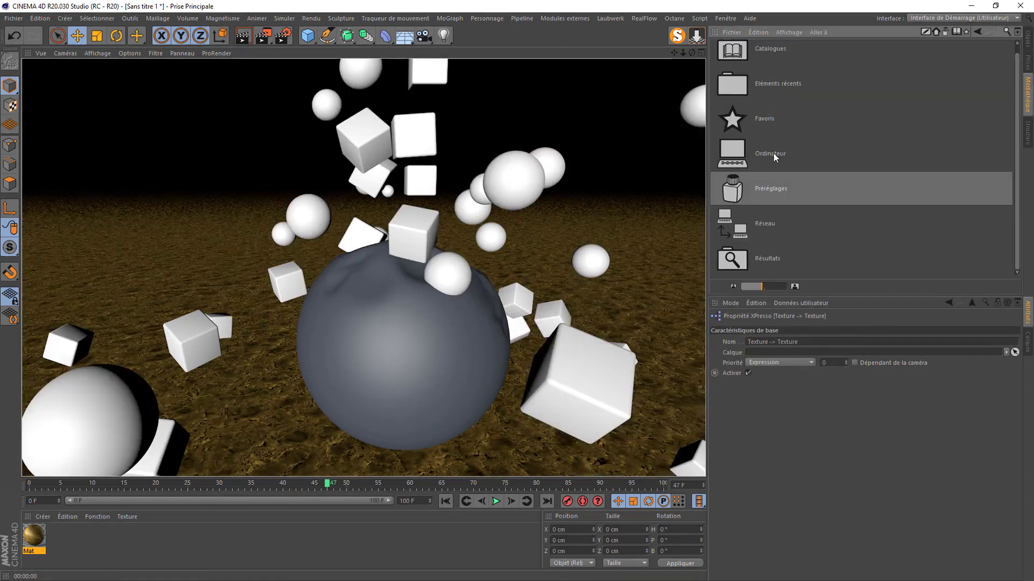
double_click(738, 193)
- Bring the Gold and Iron Cast materials from the Visualize Metal presets into the Material Manager
scroll(738, 187, down, 3)
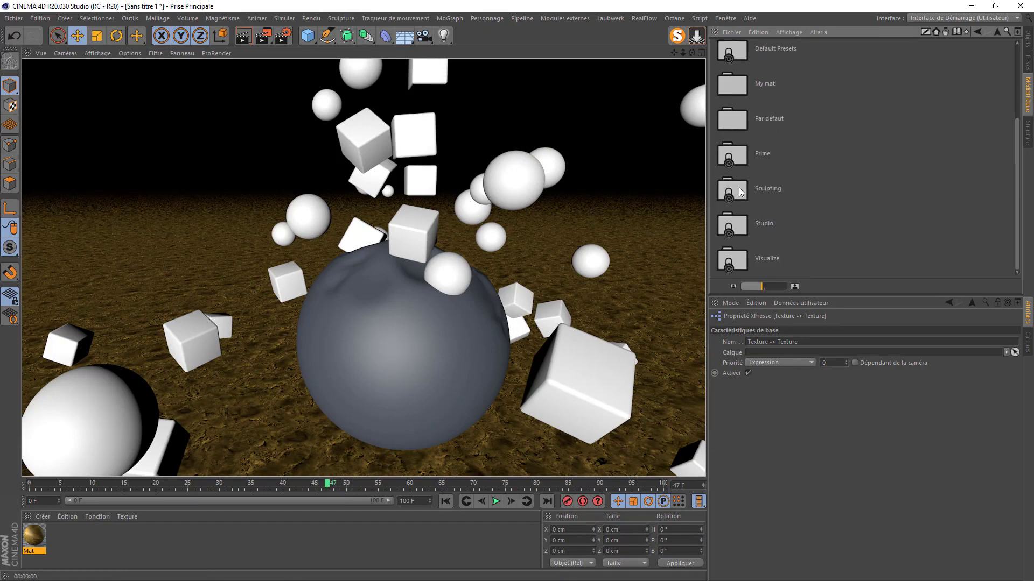
double_click(738, 256)
double_click(725, 129)
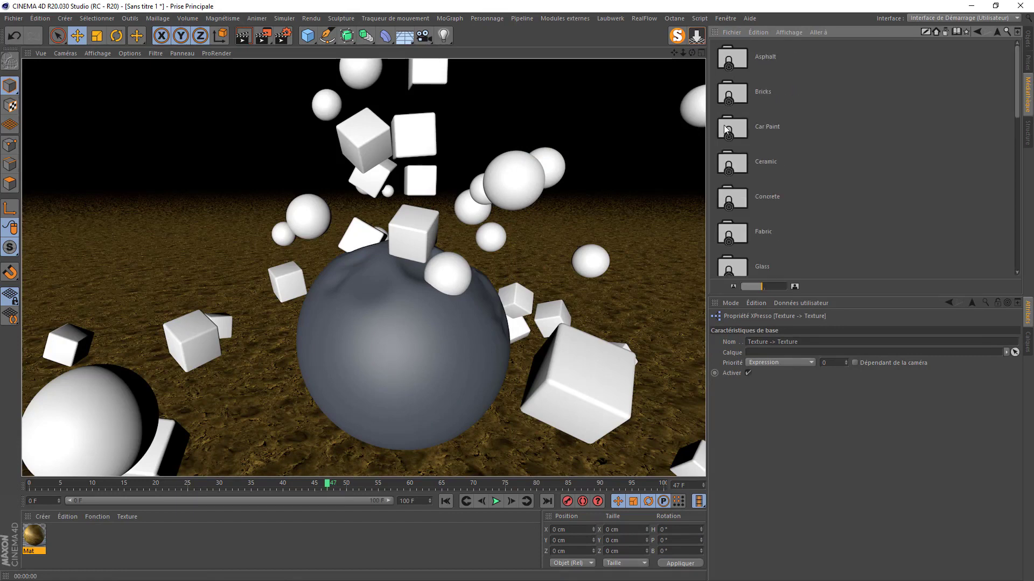
scroll(727, 130, down, 3)
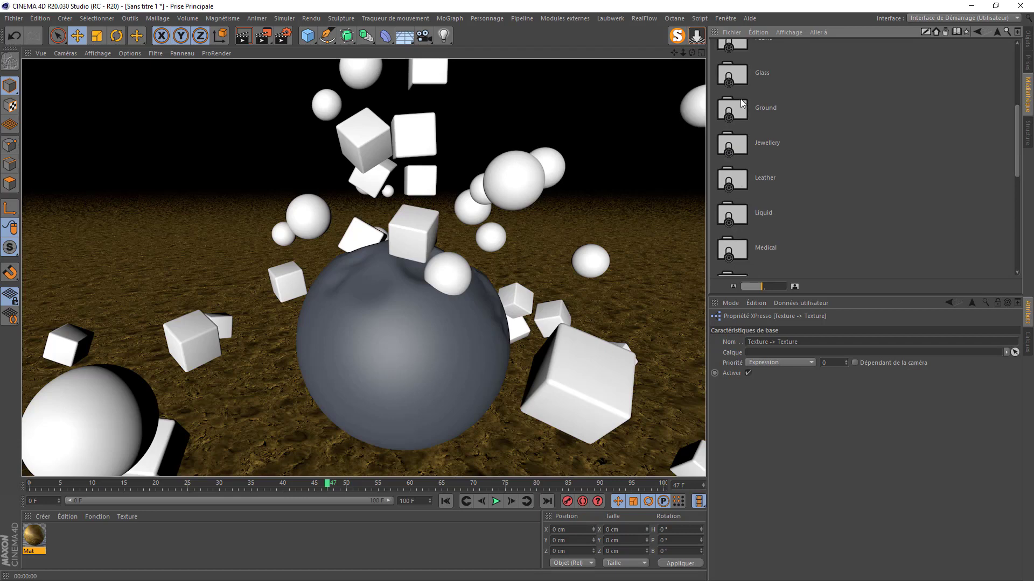
scroll(734, 168, down, 2)
double_click(728, 214)
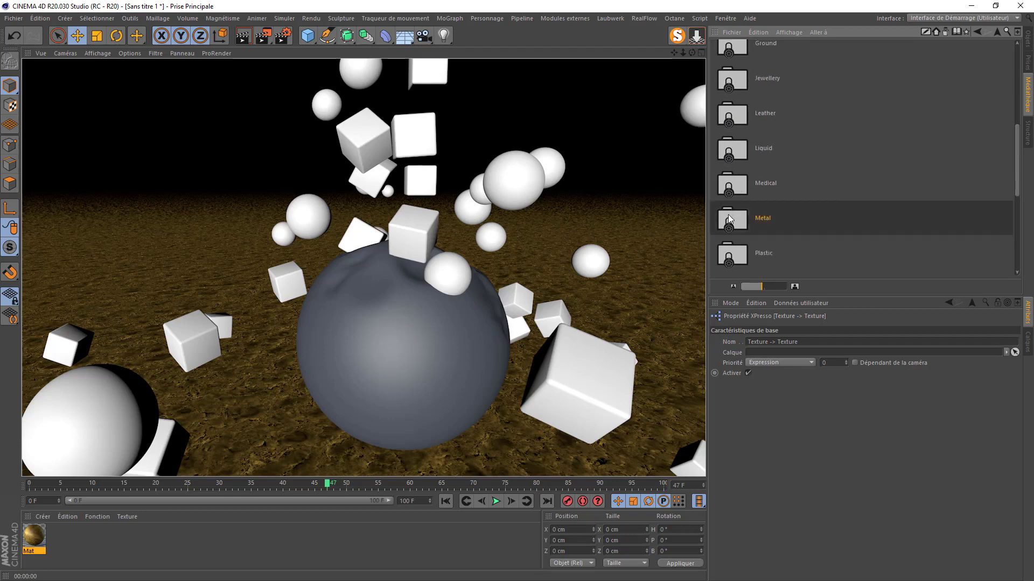
scroll(737, 180, down, 3)
scroll(733, 142, down, 3)
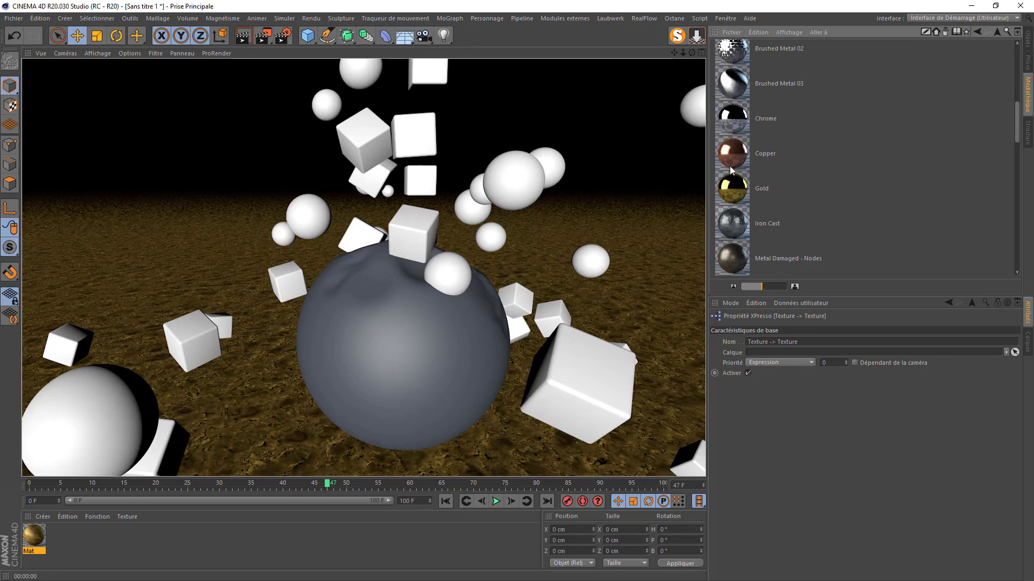
mouse_move(732, 188)
mouse_down()
mouse_move(177, 564)
mouse_move(131, 540)
mouse_up()
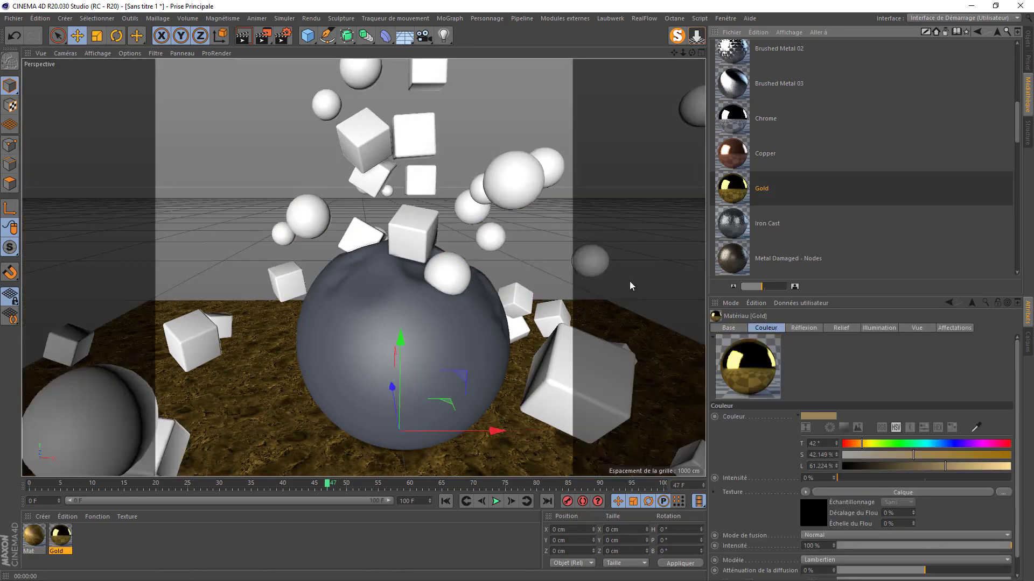
scroll(752, 198, down, 2)
drag(737, 159, 126, 551)
- Apply Gold to the Cloner clones and Iron Cast to the big sphere
click(1027, 38)
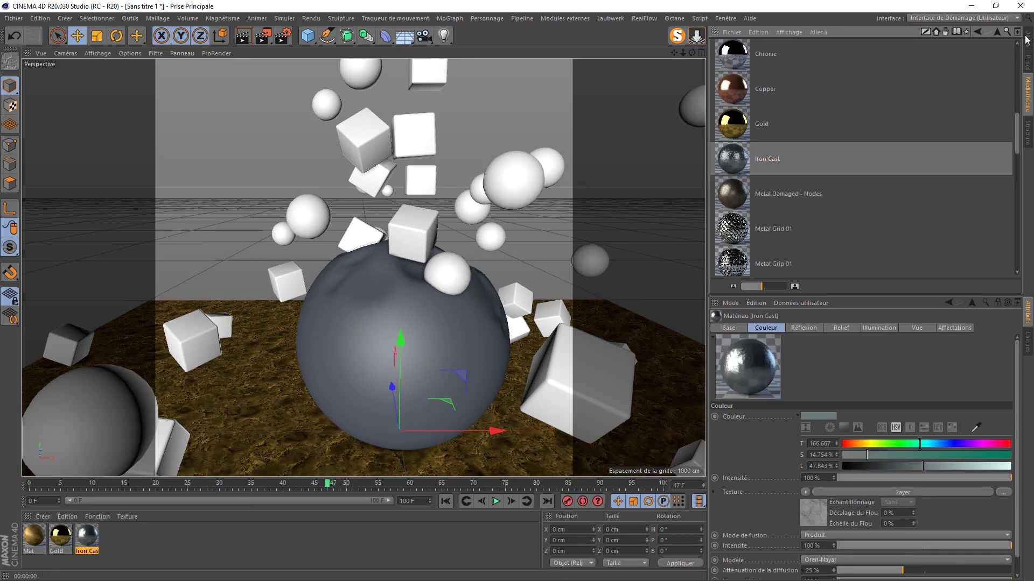
drag(61, 540, 738, 67)
drag(86, 536, 361, 325)
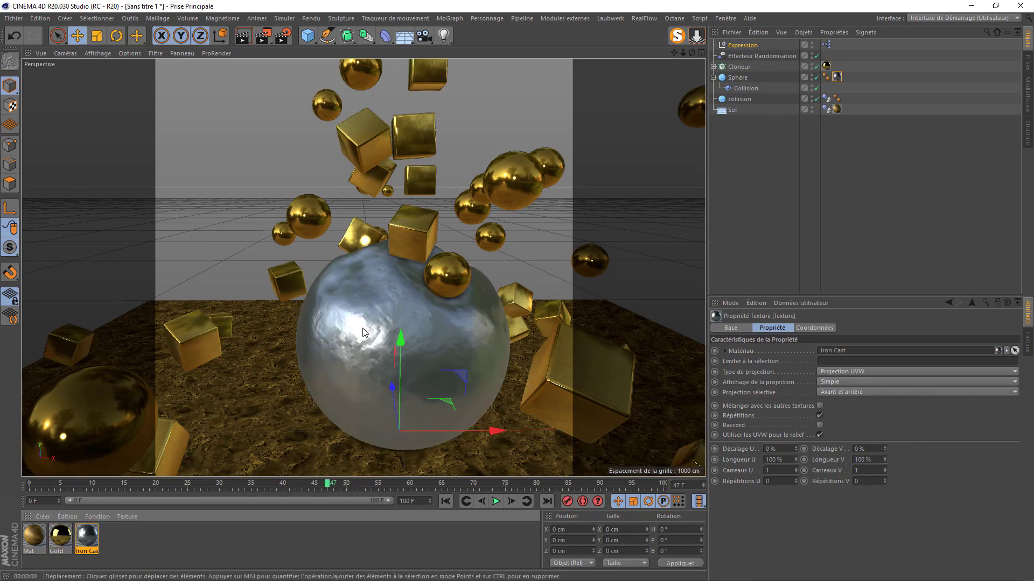
click(443, 35)
- Add a light, tilt it to point straight down (P -90°) and raise it to about 1670 cm
click(560, 110)
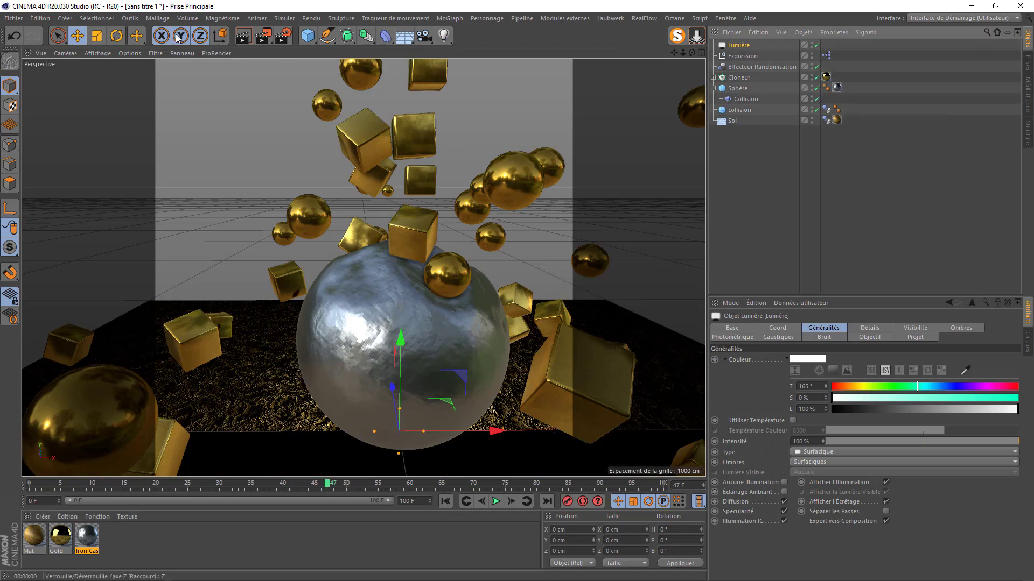
key(r)
drag(406, 445, 404, 332)
key(e)
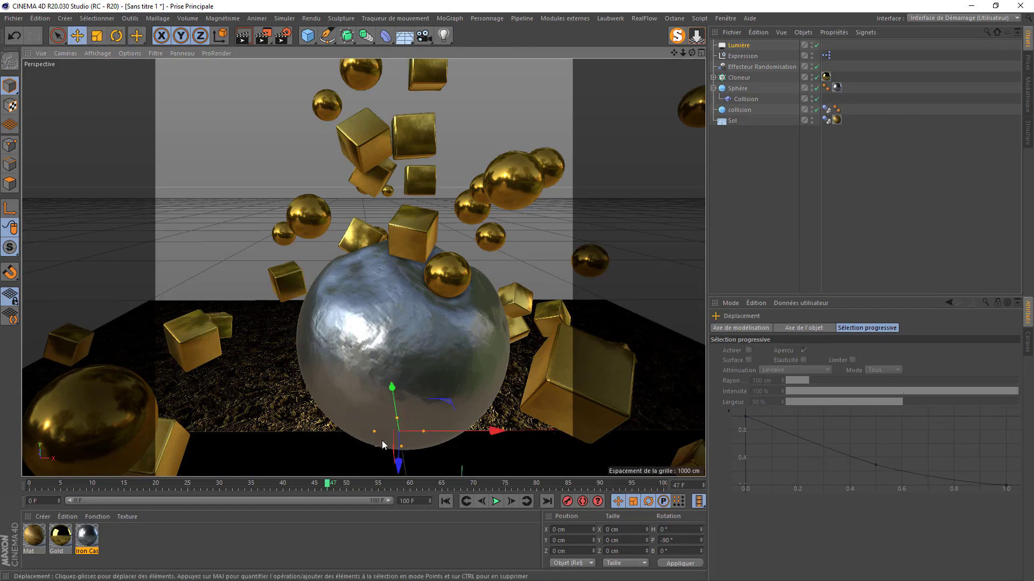
drag(398, 466, 406, 1)
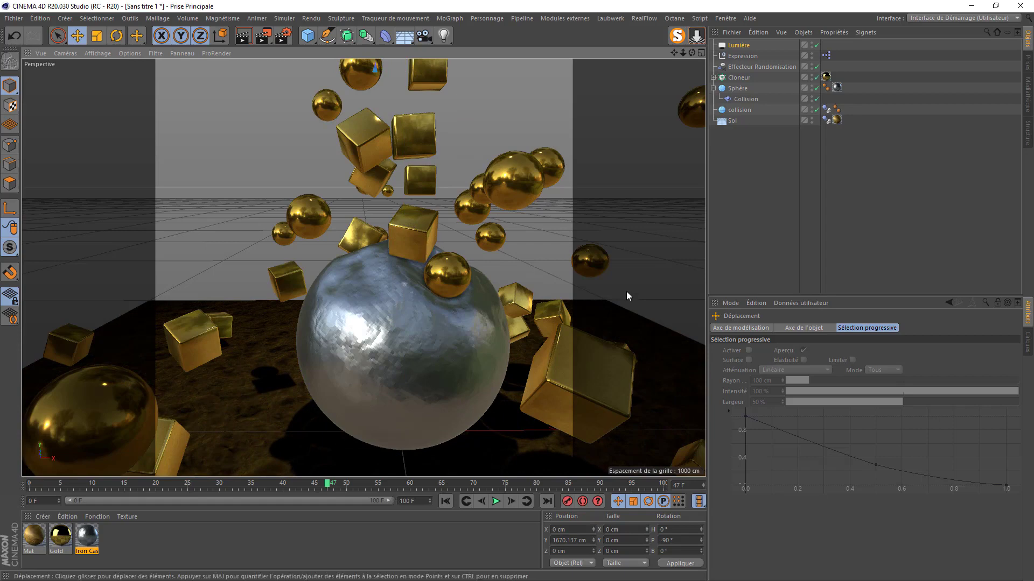
- Set the light to 120% intensity with a faint pale cyan tint (185°, 8%) and render the view
click(739, 46)
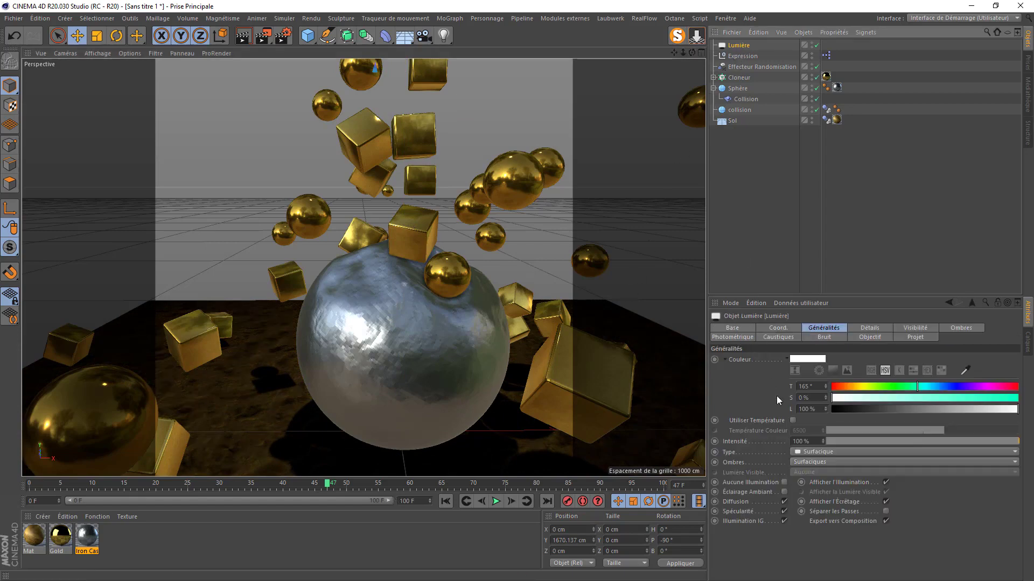
click(806, 442)
text(120)
key(Return)
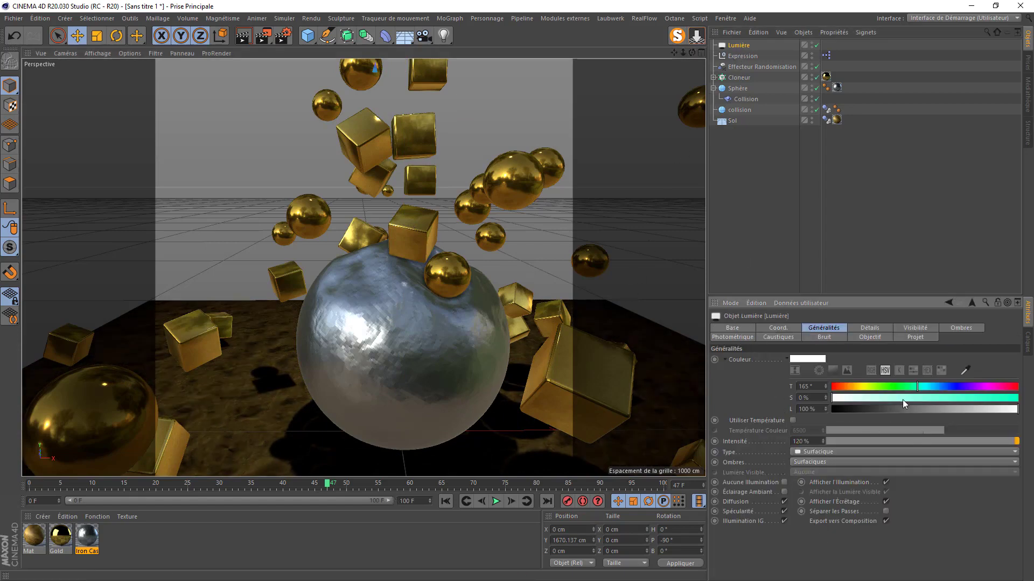
drag(920, 389, 847, 399)
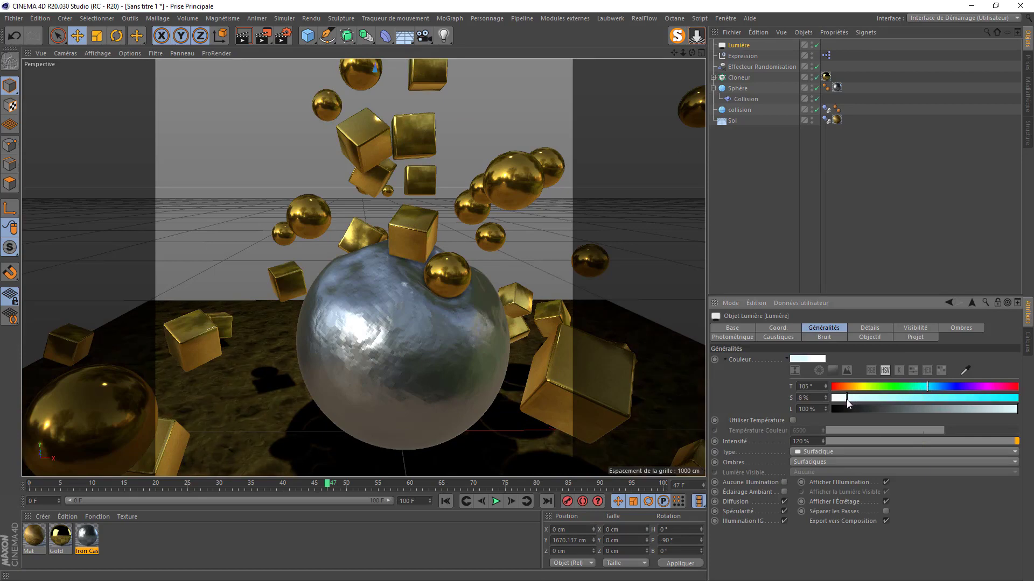
click(244, 39)
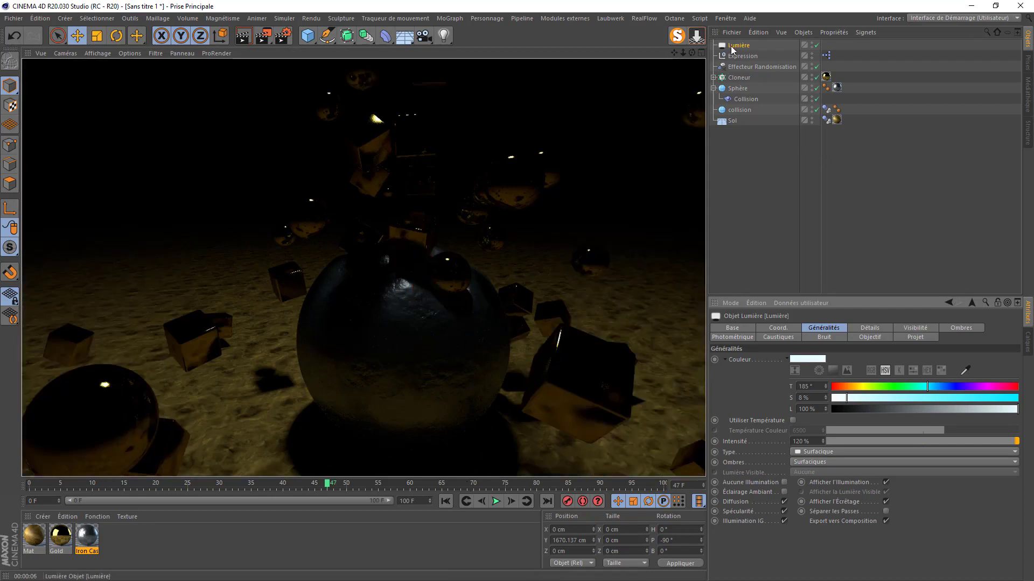
- Add an area light with a Target tag aimed at the Sphère
click(445, 36)
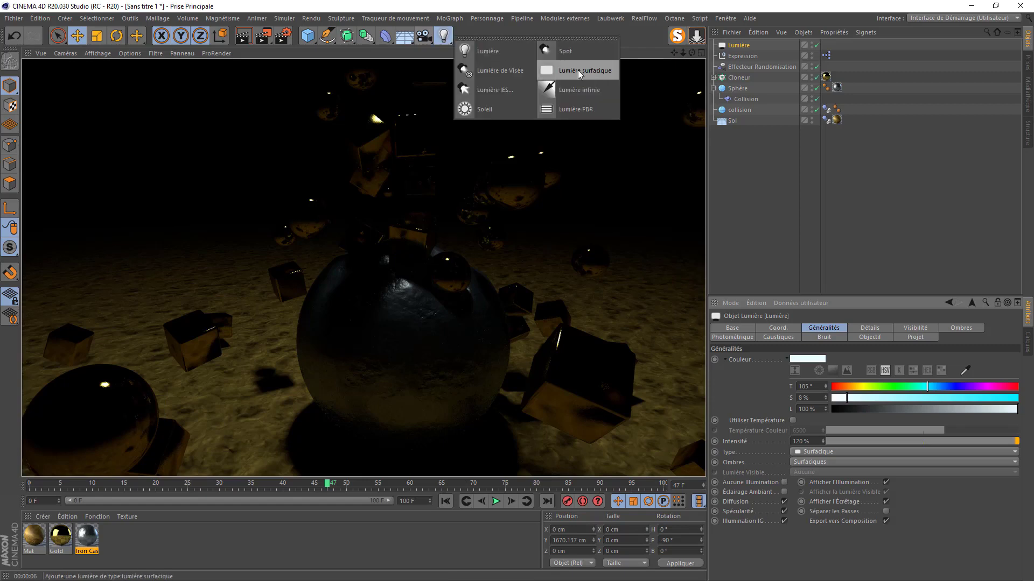
click(577, 69)
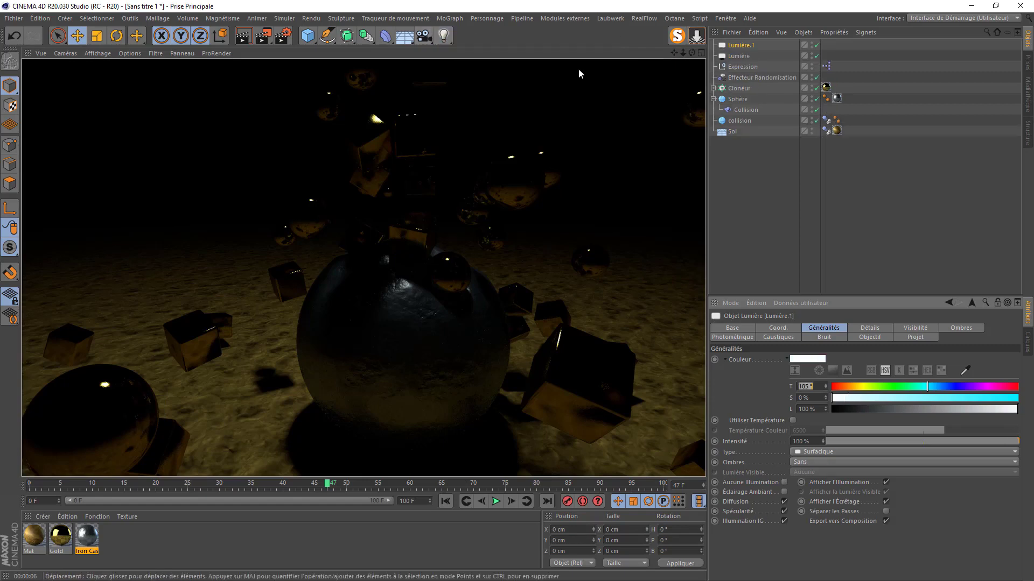
right_click(733, 47)
mouse_move(768, 61)
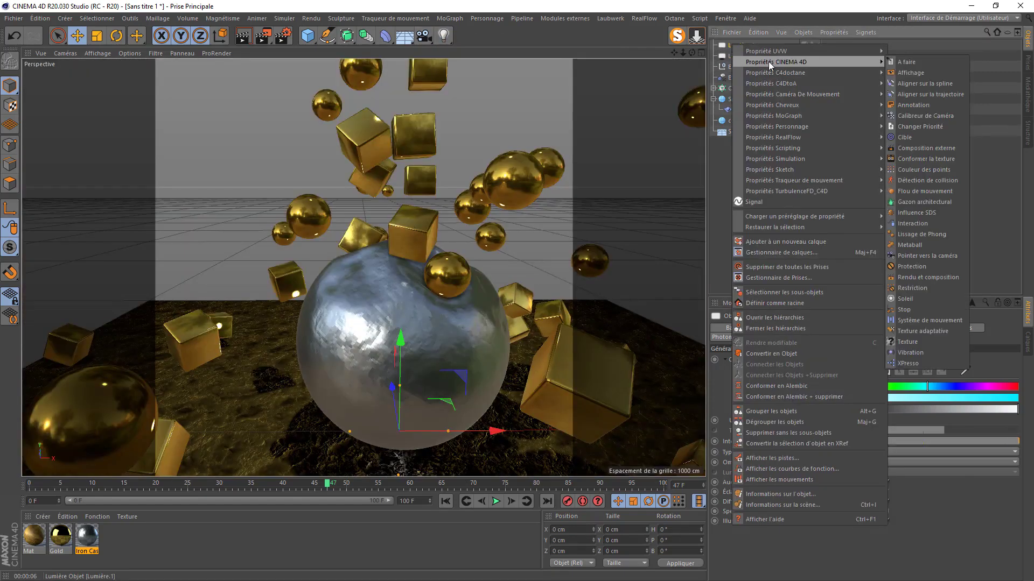
click(898, 138)
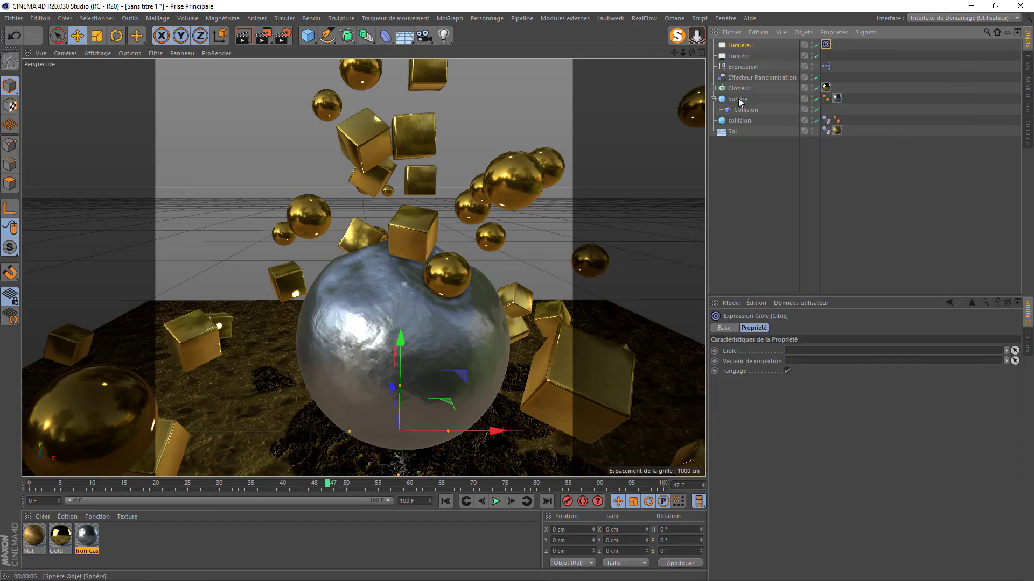
drag(738, 101, 799, 353)
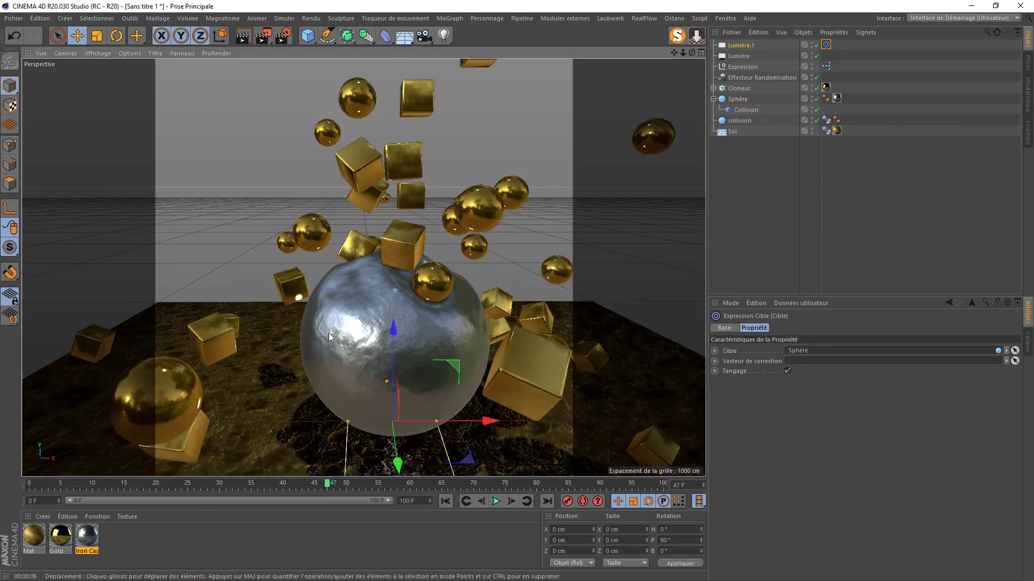
- Position the area light up, left and in front of the sphere
scroll(330, 337, down, 5)
drag(373, 448, 373, 491)
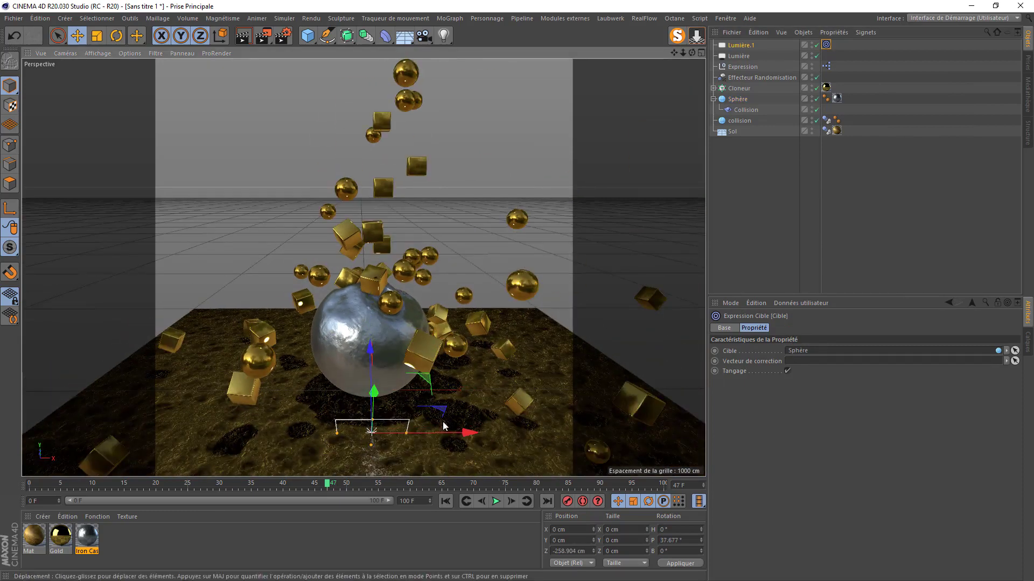
drag(444, 426, 116, 27)
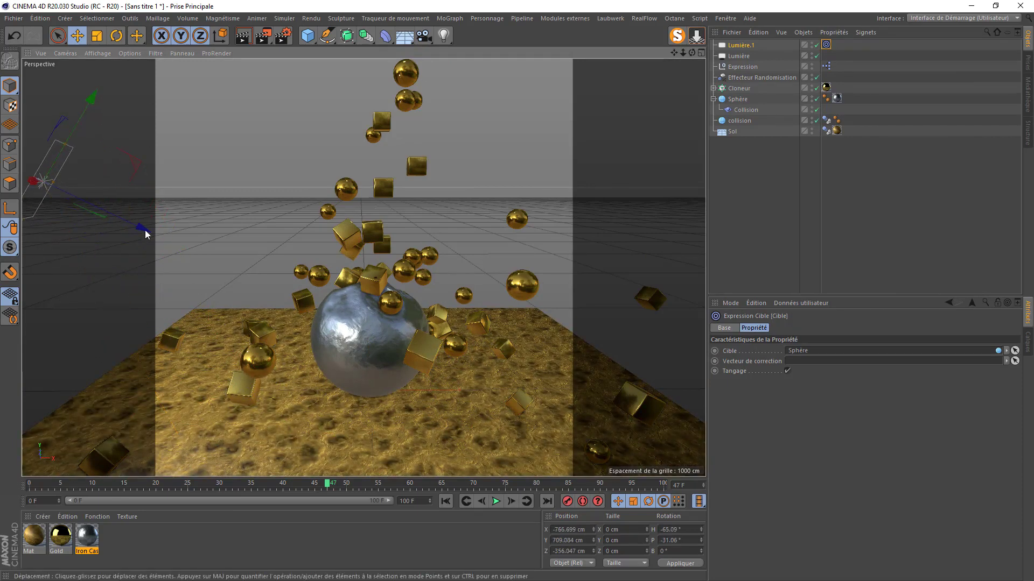
drag(145, 233, 190, 246)
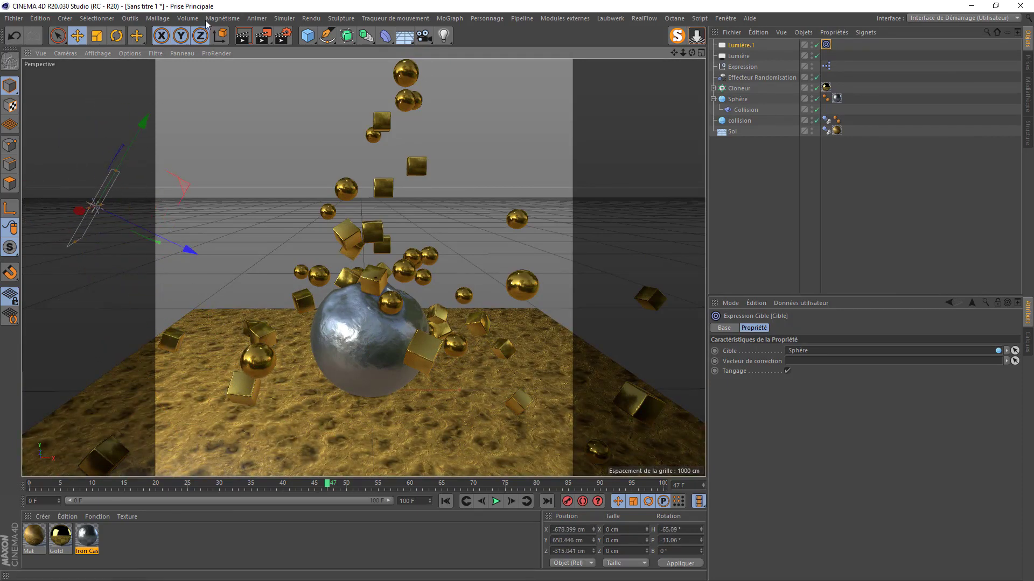
click(220, 35)
drag(88, 137, 93, 96)
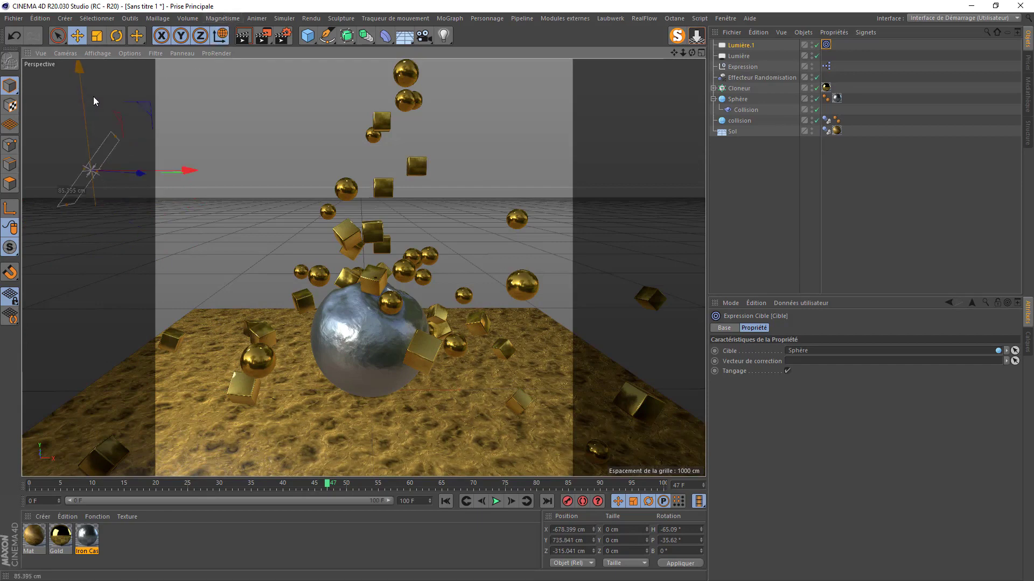
drag(189, 170, 219, 182)
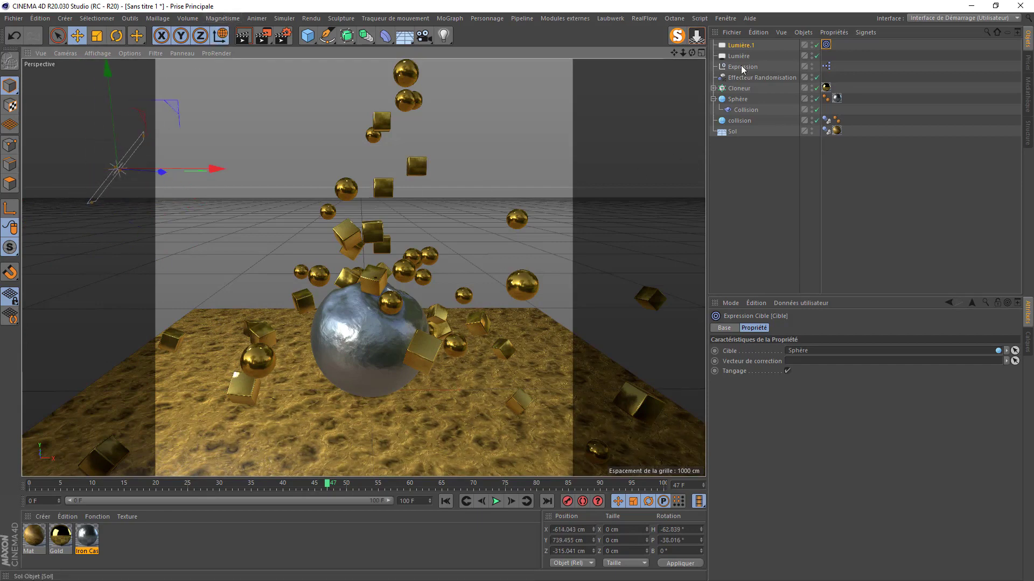
- Warm the area light's hue to 40° and set its intensity to 85%
click(742, 45)
click(855, 387)
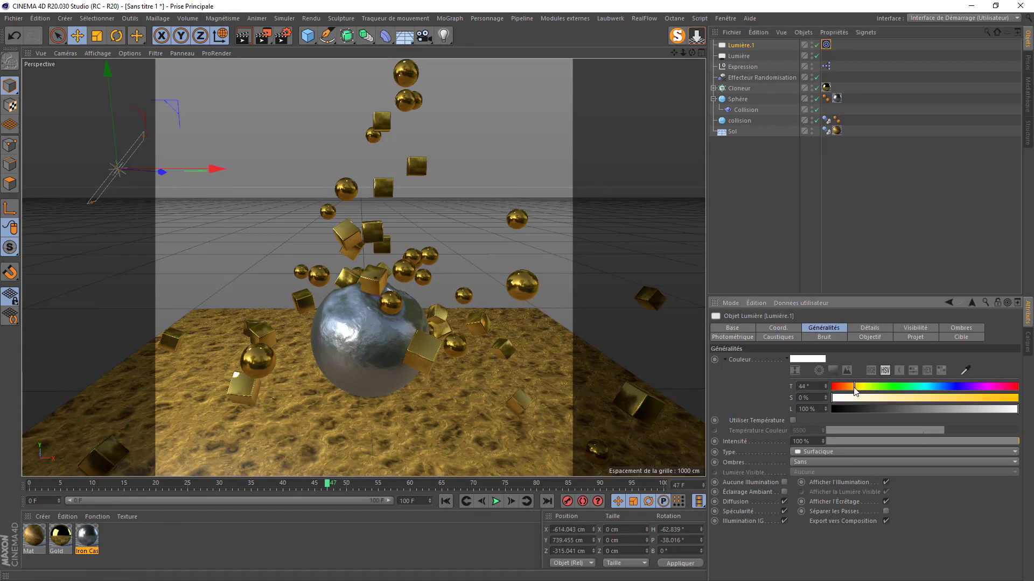
drag(855, 388, 851, 391)
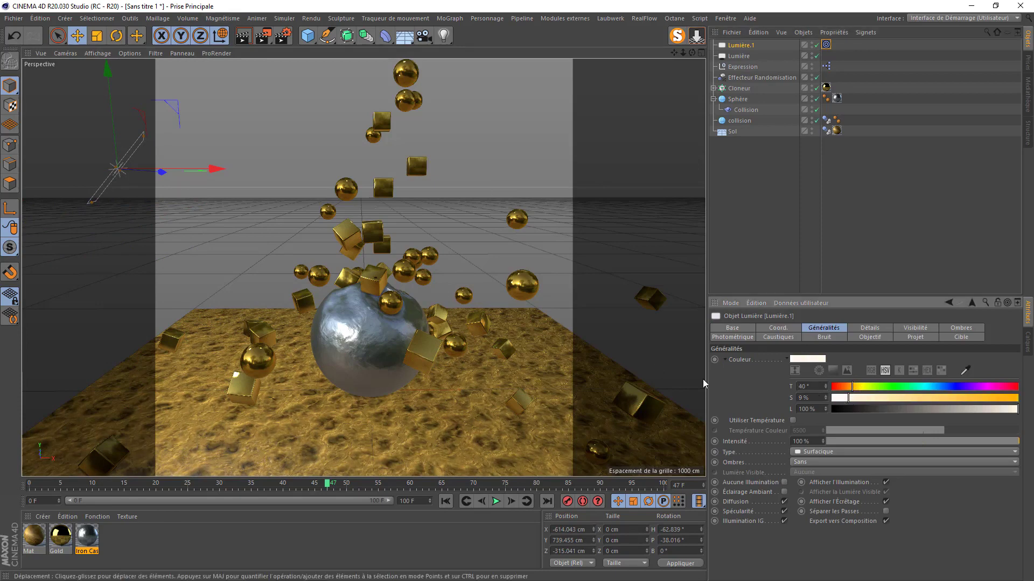
click(800, 442)
text(95)
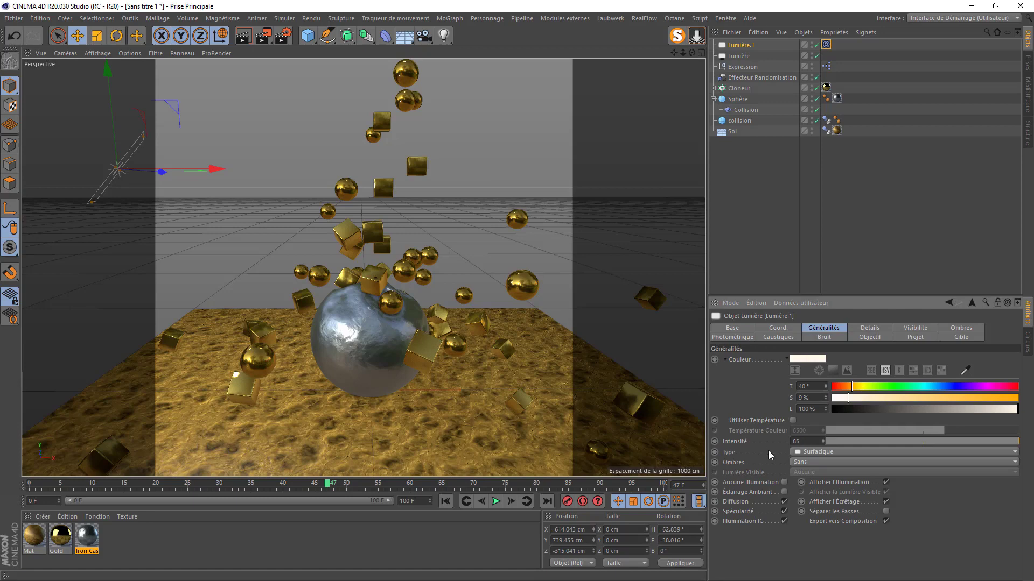
key(Return)
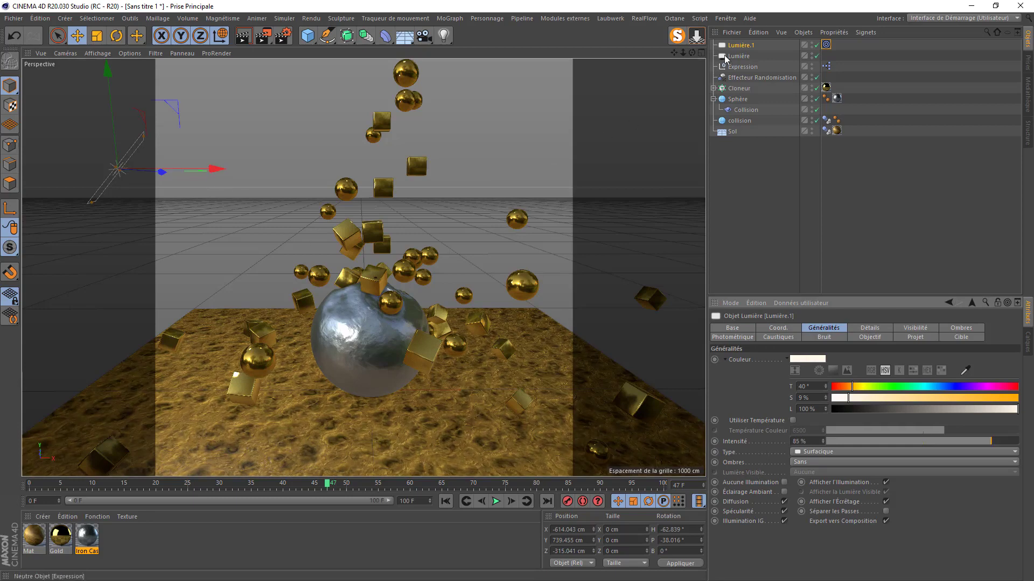
- Duplicate the area light, mirror the copy to X 614 cm, and add a camera
ctrl+drag(738, 45, 729, 52)
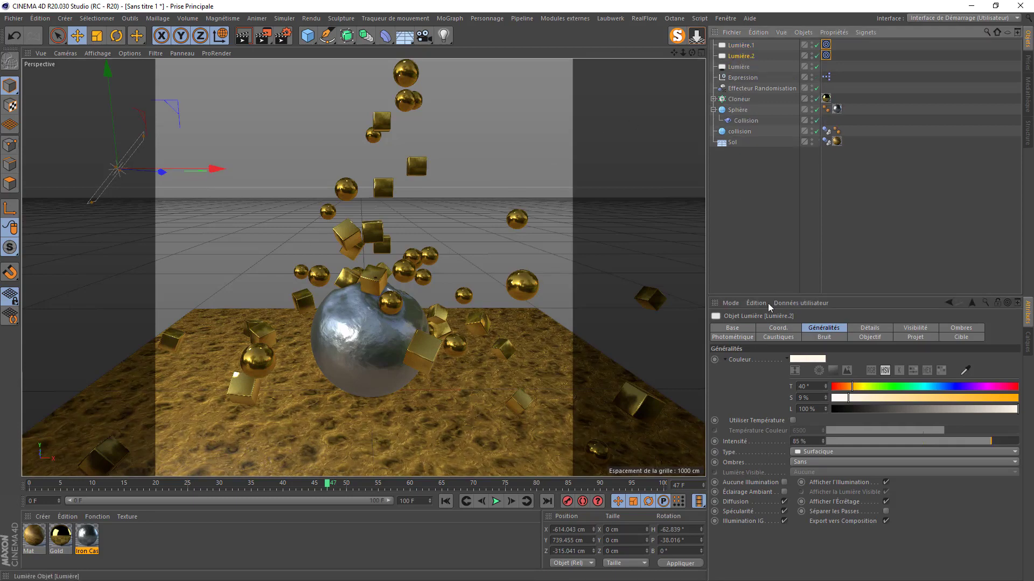
click(776, 328)
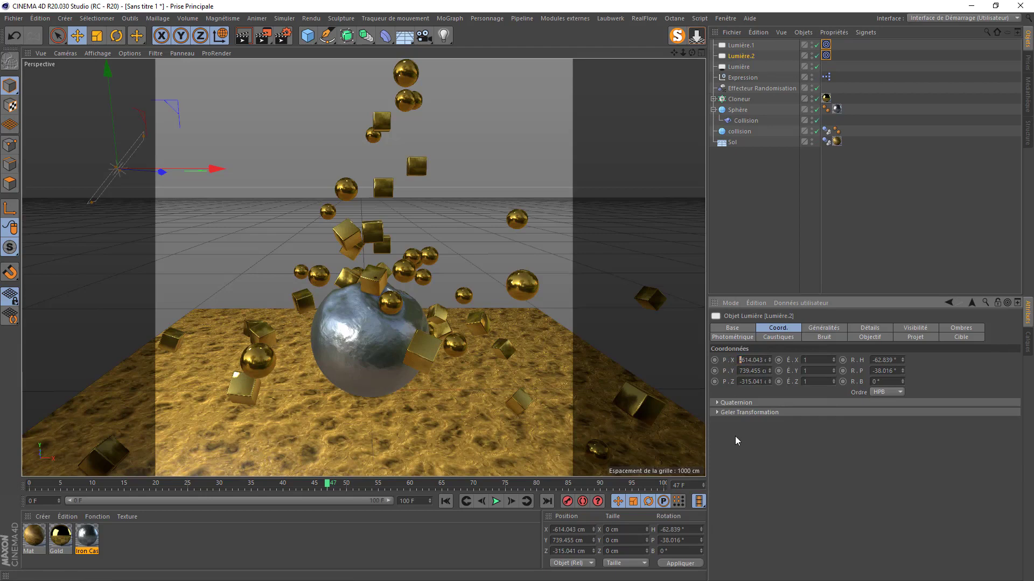
key(BackSpace)
click(752, 473)
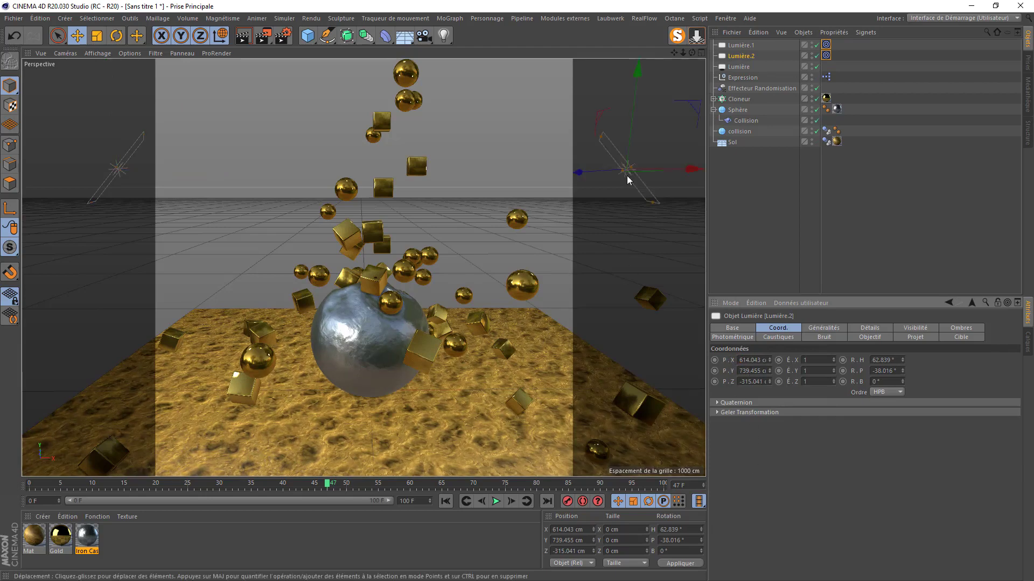
scroll(330, 364, up, 2)
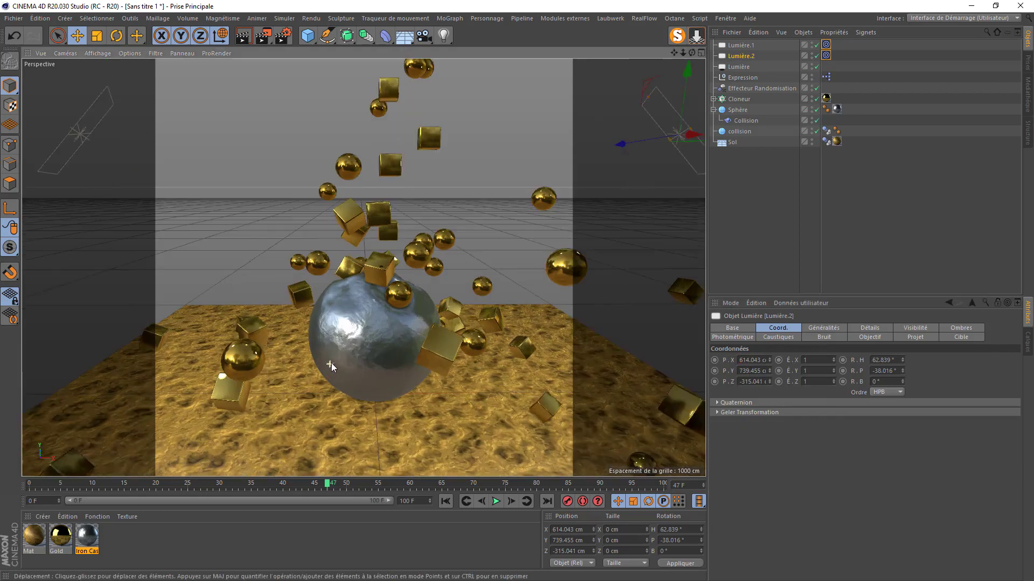
click(421, 38)
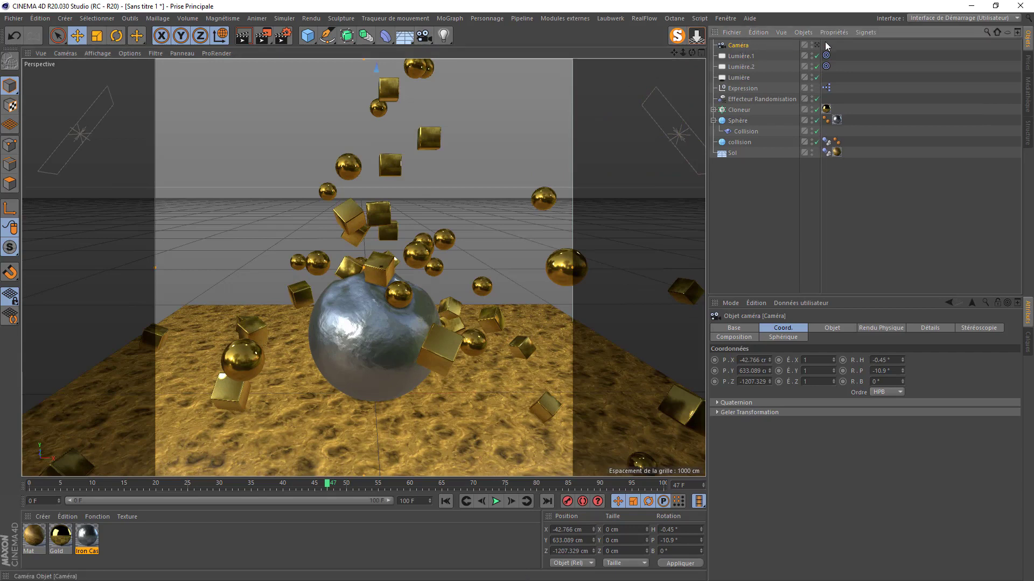
- Give the camera a 50 mm focal length and reset its X position to 0
click(821, 328)
text(50)
key(Return)
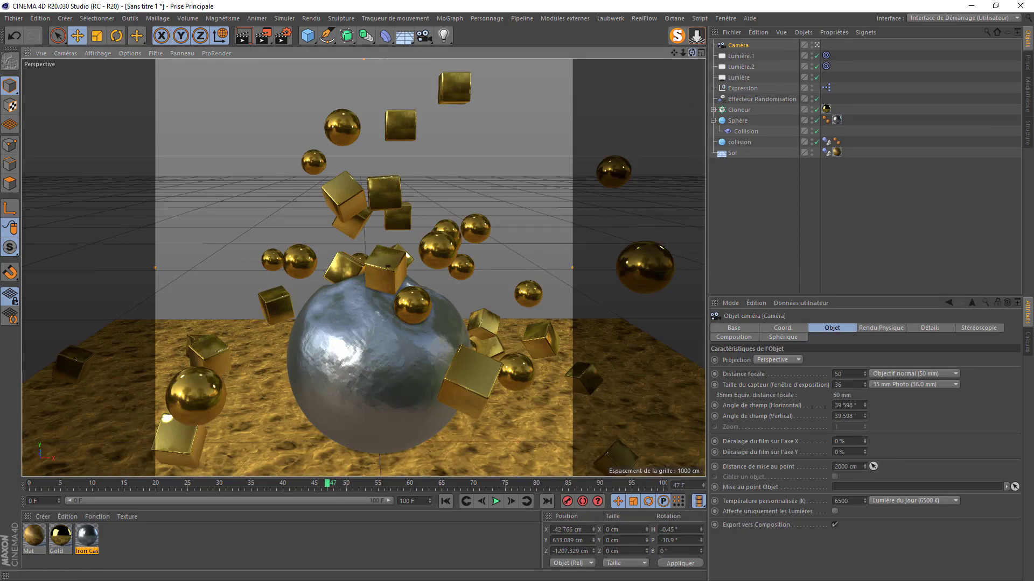
drag(692, 53, 674, 27)
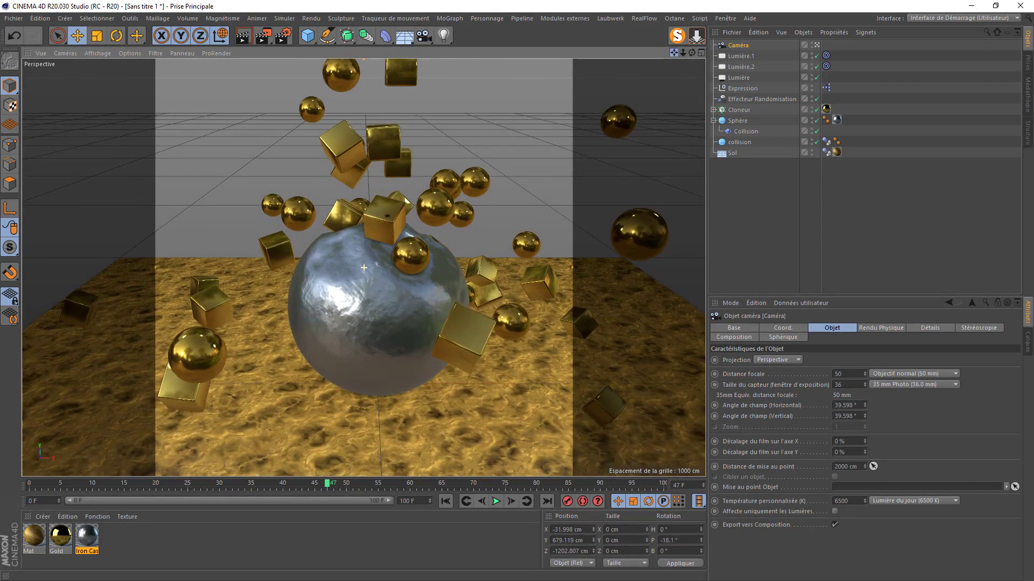
click(783, 328)
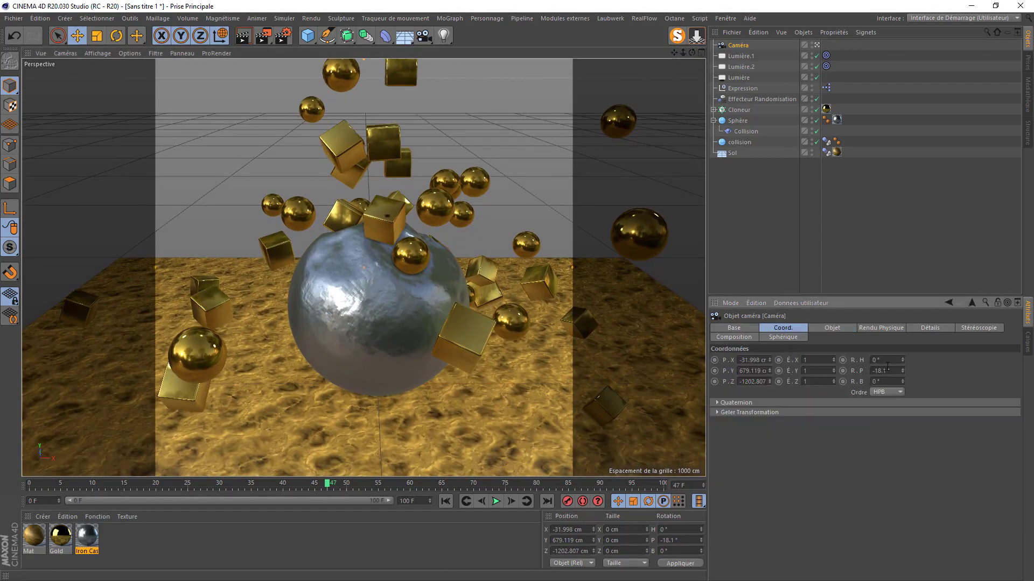
right_click(768, 360)
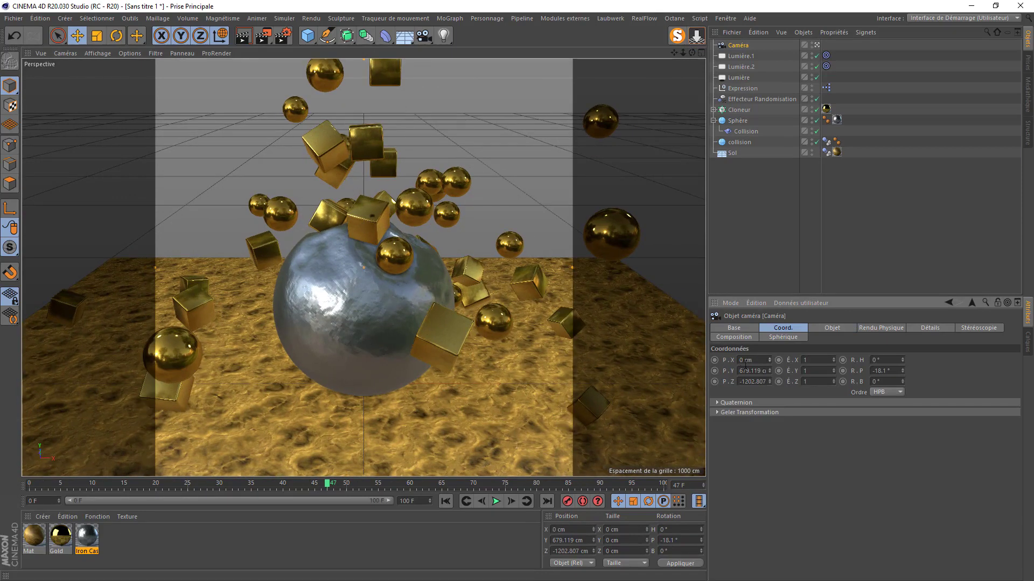
- Enable the physical camera settings with f-stop 0.5 and preview-render
click(822, 327)
click(876, 327)
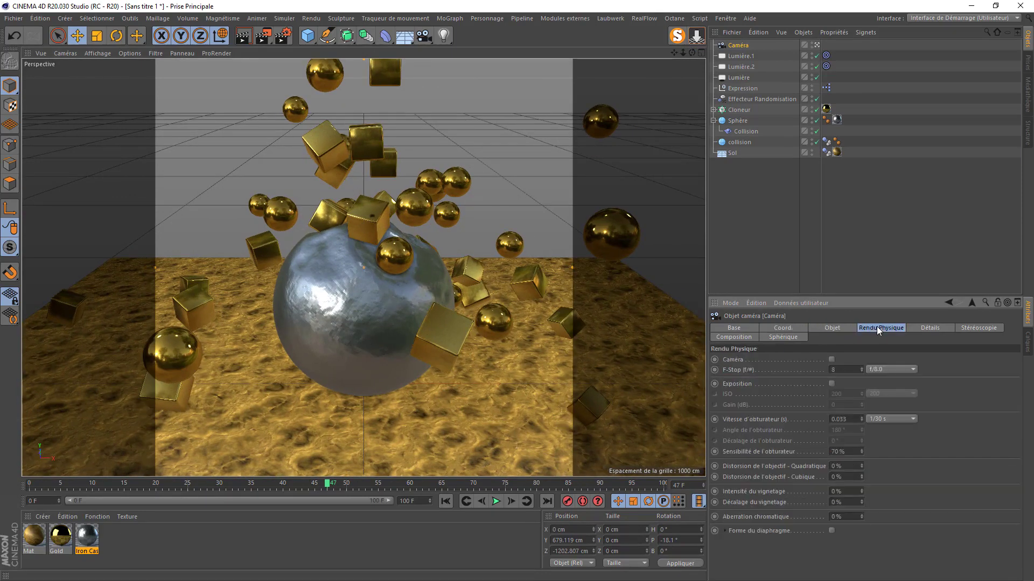
click(830, 360)
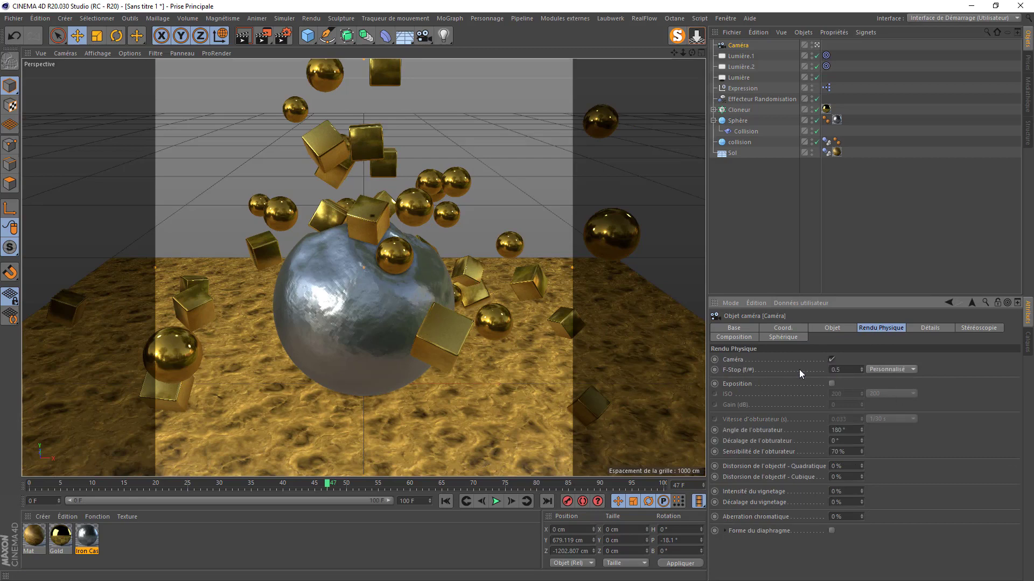
click(243, 35)
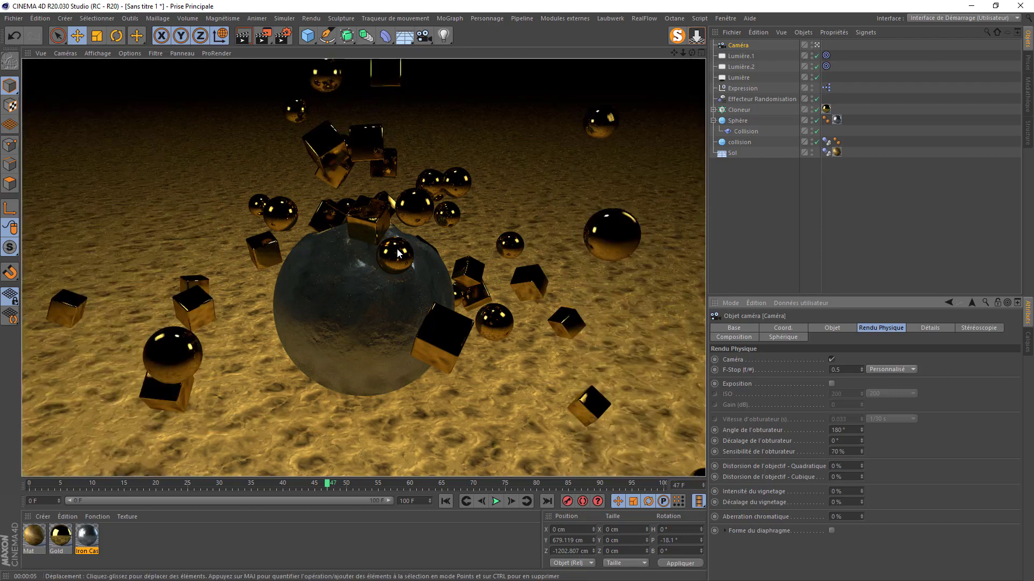
- Give Lumière.1 and Lumière.2 physically correct inverse-square falloff
click(740, 57)
shift+click(741, 67)
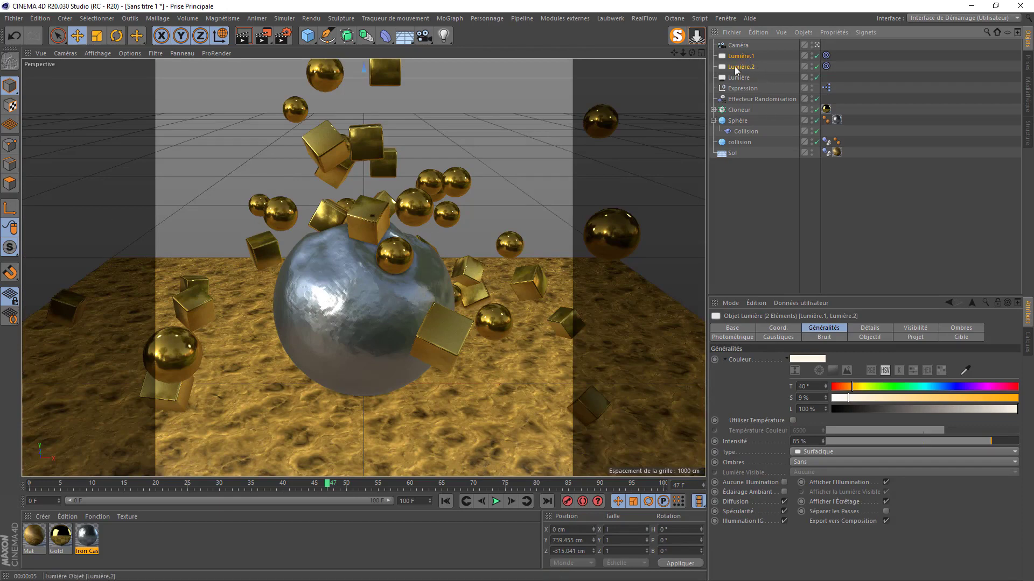
click(870, 327)
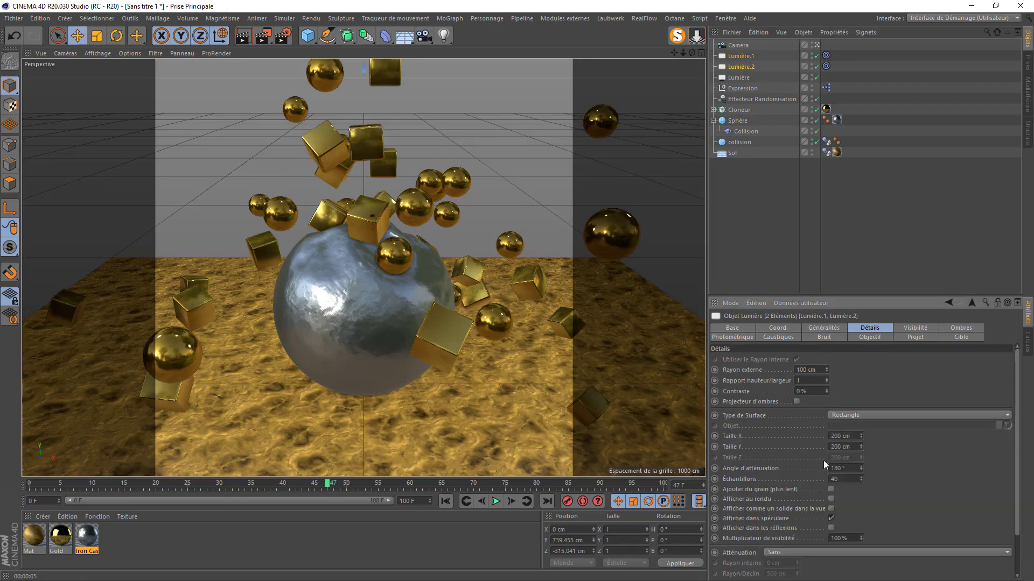
click(783, 552)
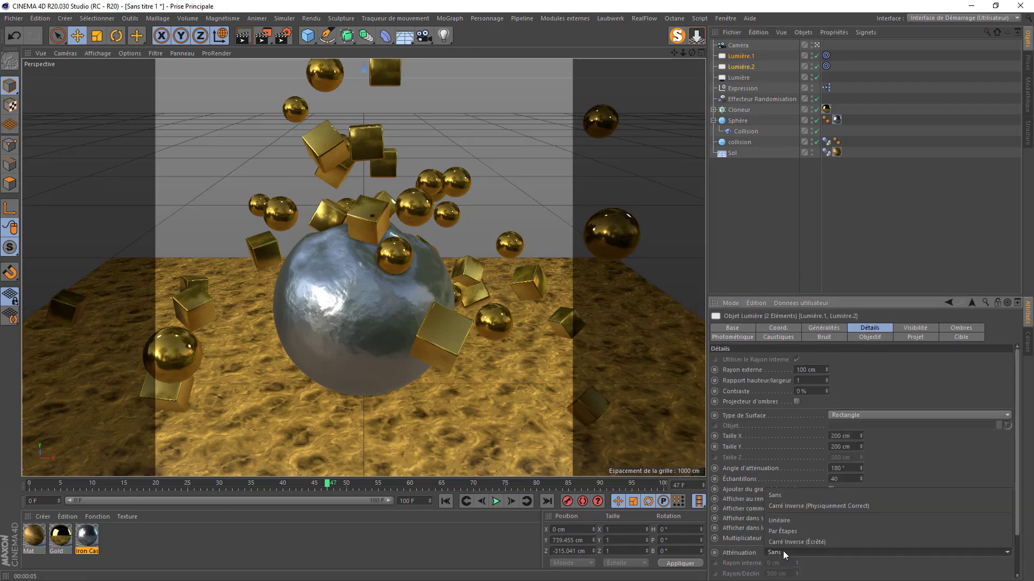
click(789, 507)
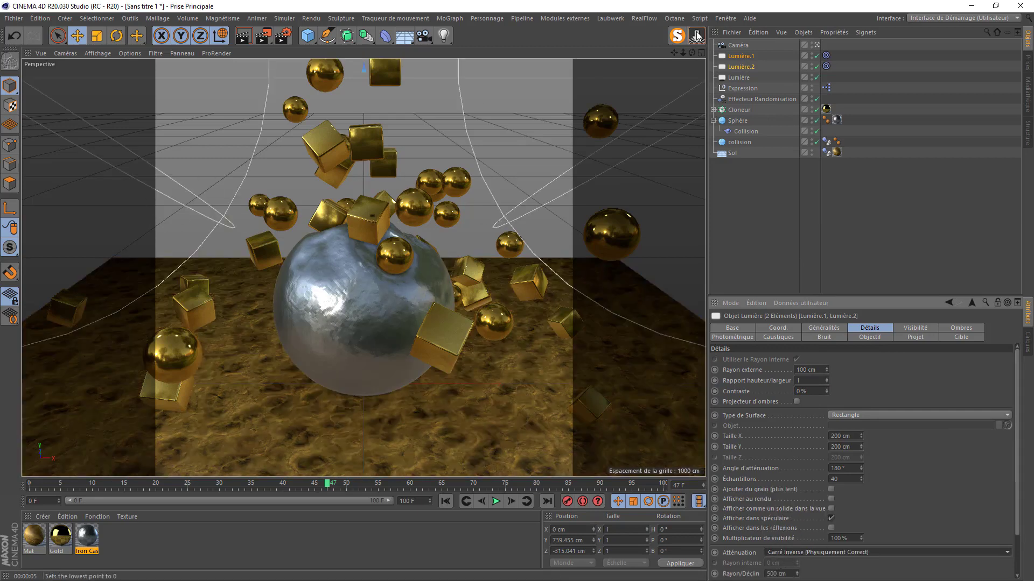
drag(683, 54, 33, 84)
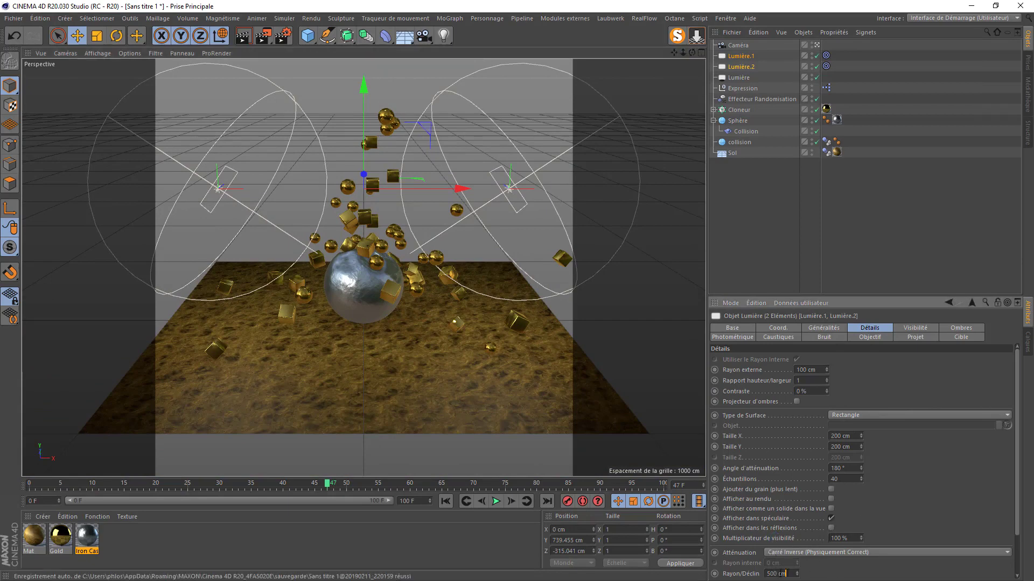
- Set the lights' falloff radius to 800 cm and preview-render the scene
click(777, 574)
text(800)
key(Return)
scroll(331, 294, up, 10)
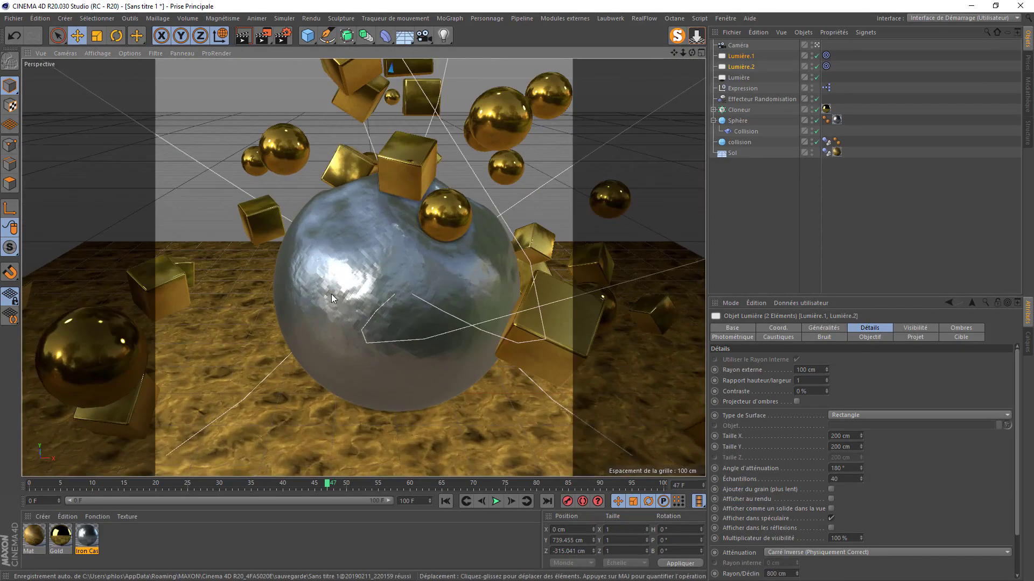
scroll(333, 294, down, 2)
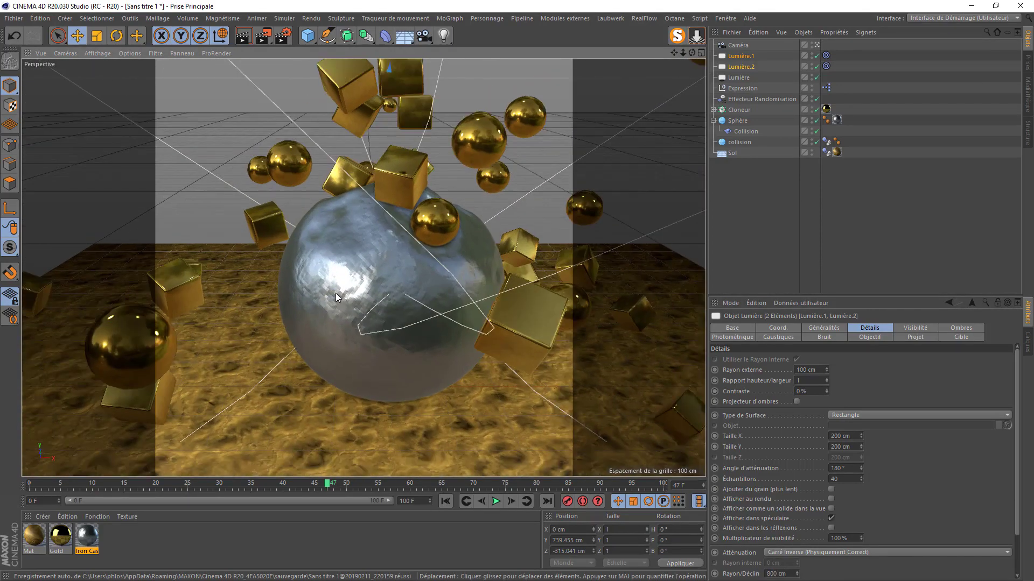
click(245, 36)
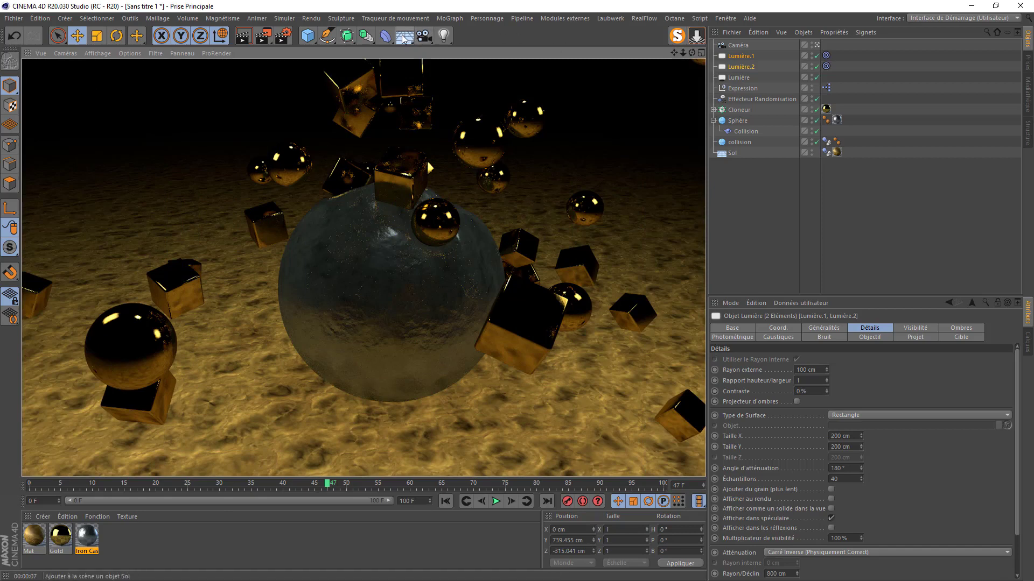
drag(403, 37, 446, 68)
- Add a Ciel sky and apply a new Mat.1 material to it
double_click(176, 544)
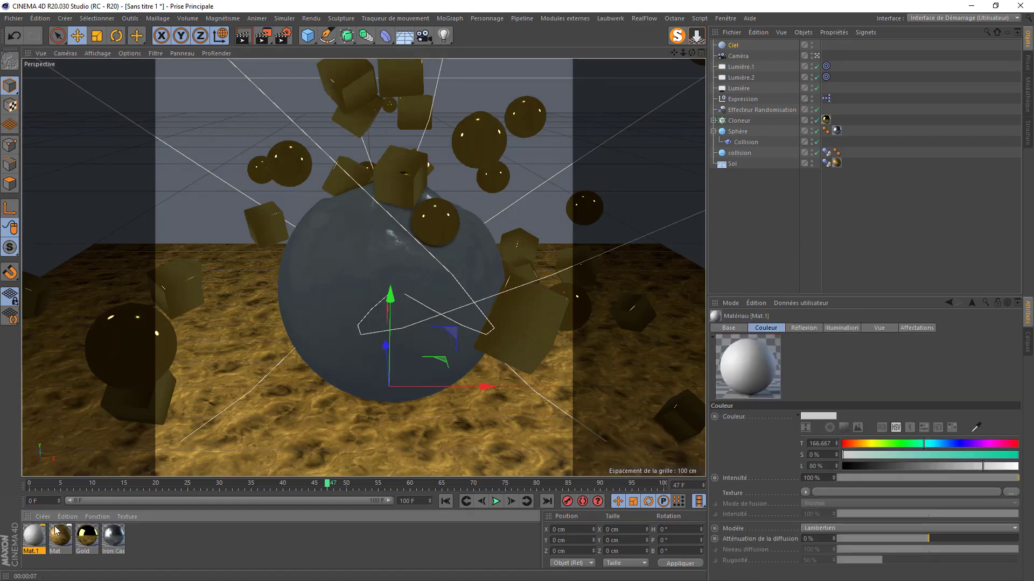
drag(41, 534, 735, 48)
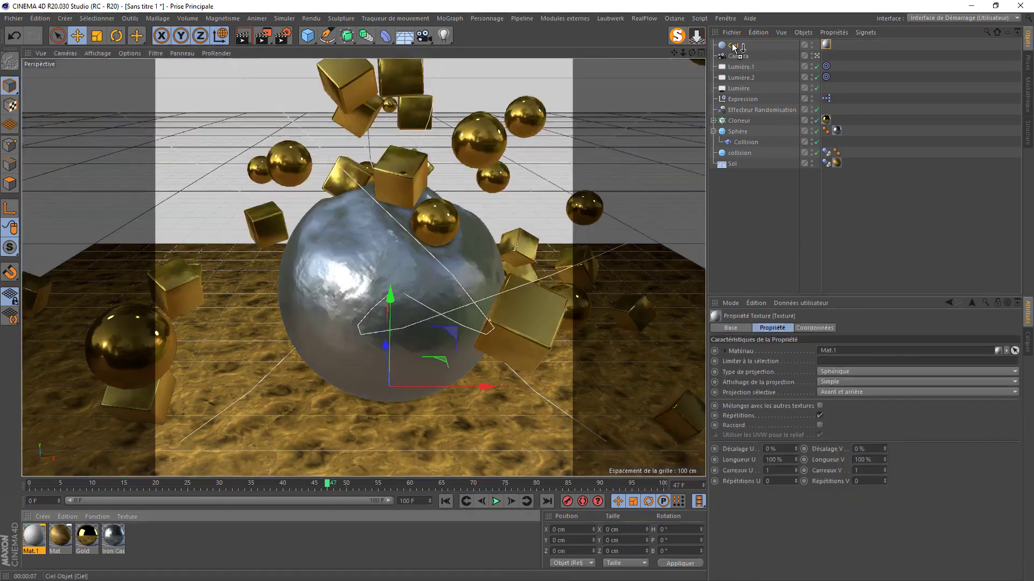
click(29, 537)
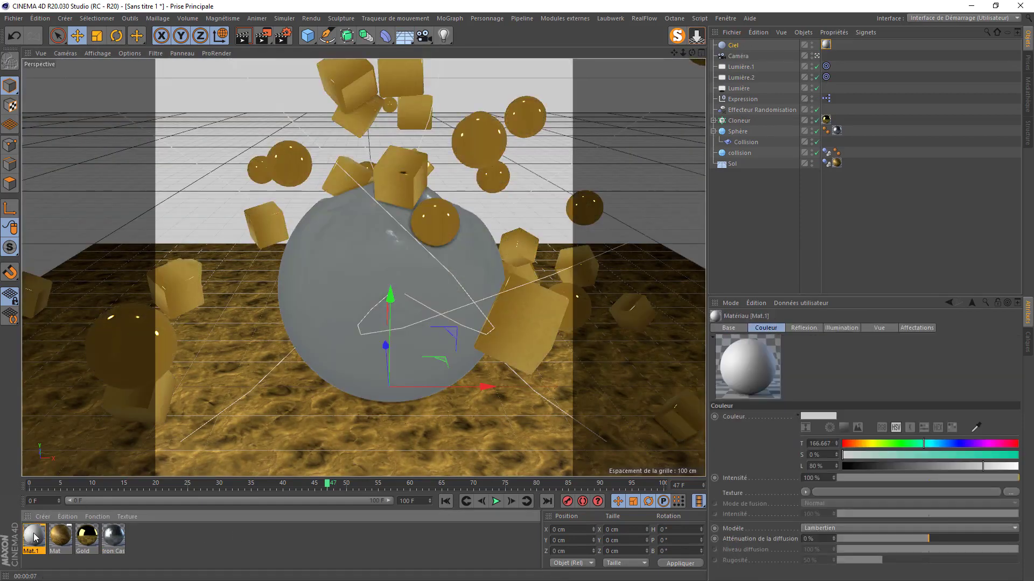
double_click(35, 537)
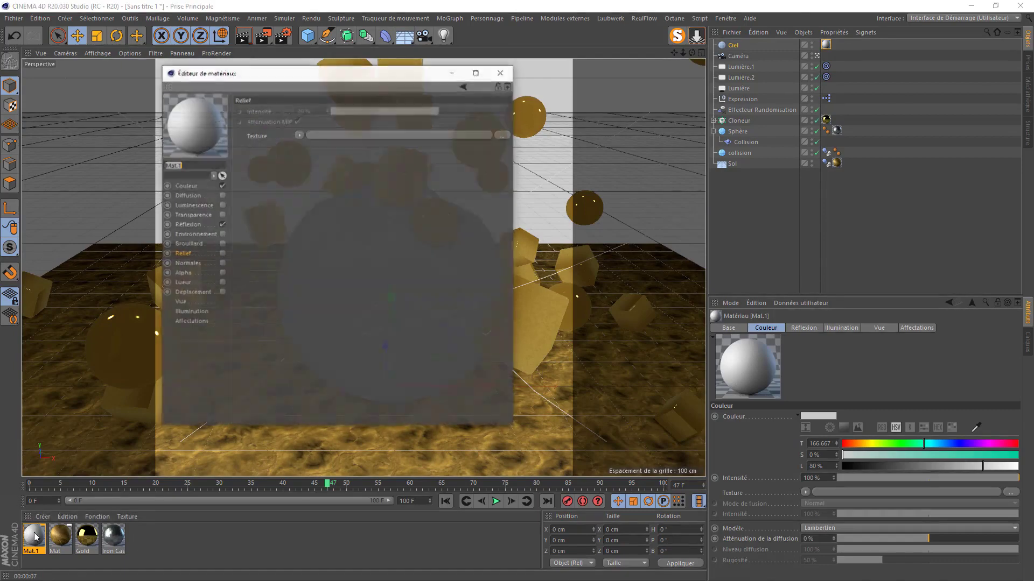
- Turn off Mat.1's reflection and load studio021.hdr as its colour texture
click(222, 225)
click(187, 185)
click(501, 184)
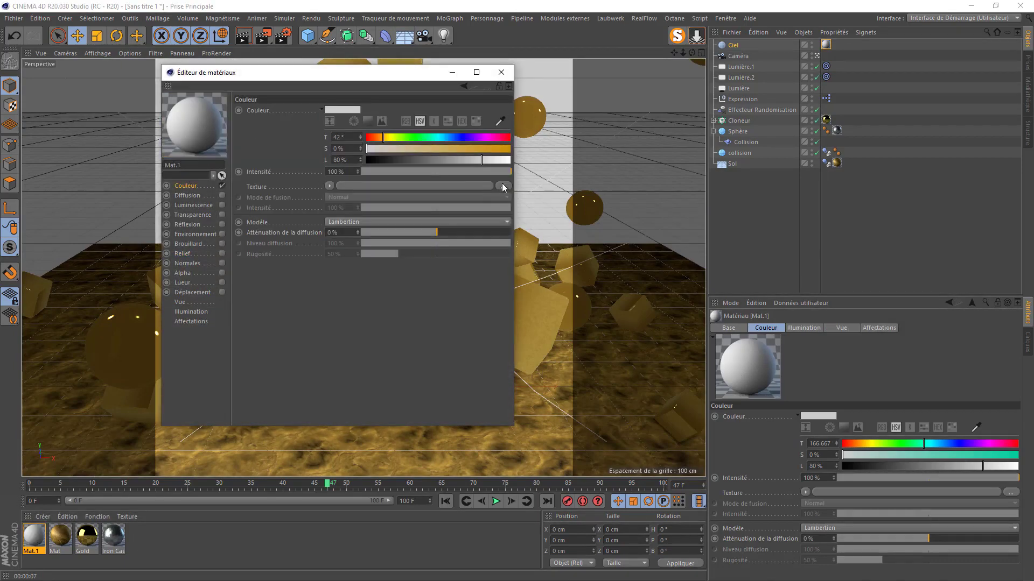
scroll(392, 259, down, 10)
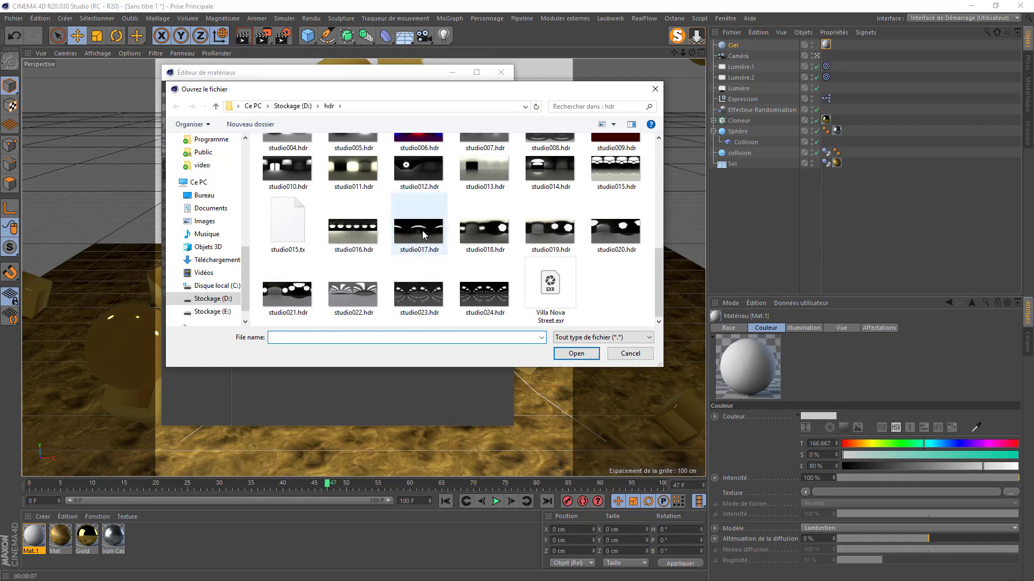
click(285, 295)
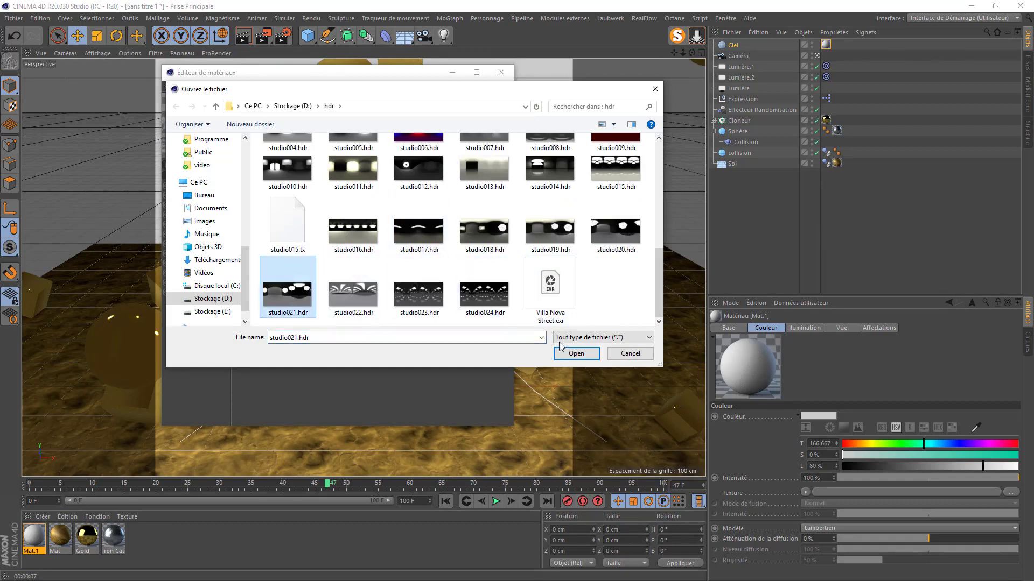
click(576, 353)
click(581, 338)
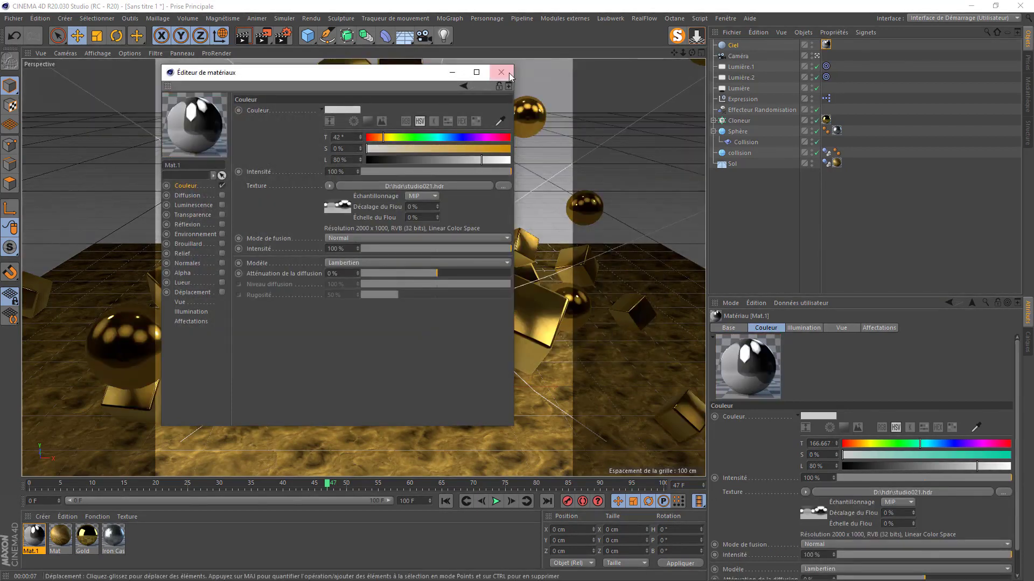
click(500, 72)
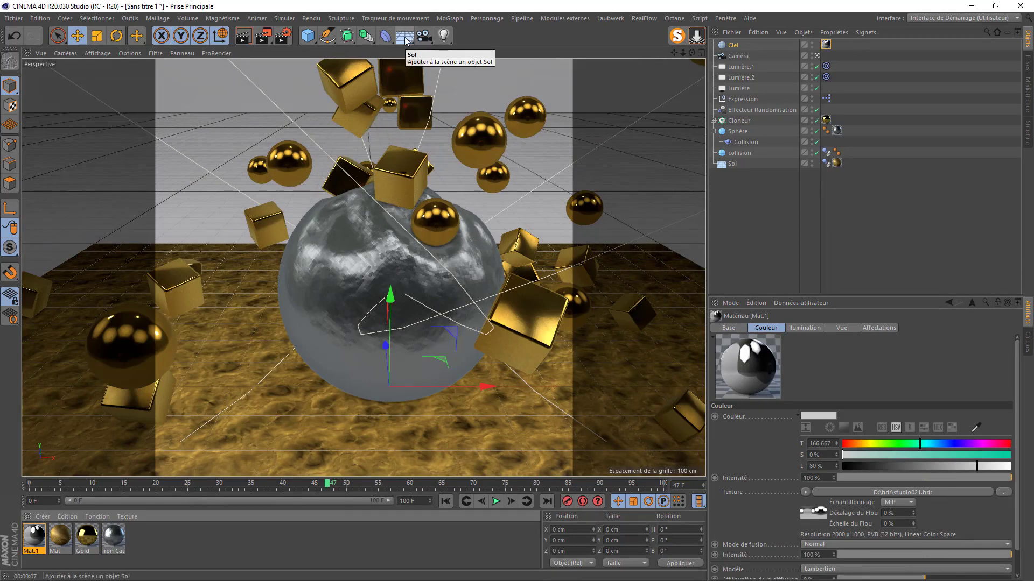
- Add a background with the Mat material and give Sol a compositing tag blending it with the background
drag(404, 38, 434, 128)
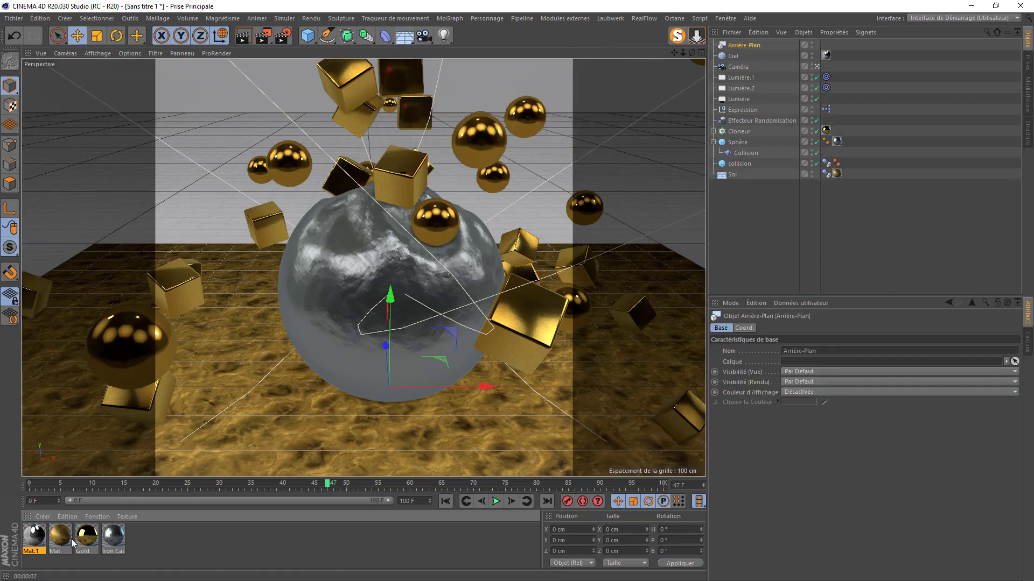
drag(60, 541, 759, 47)
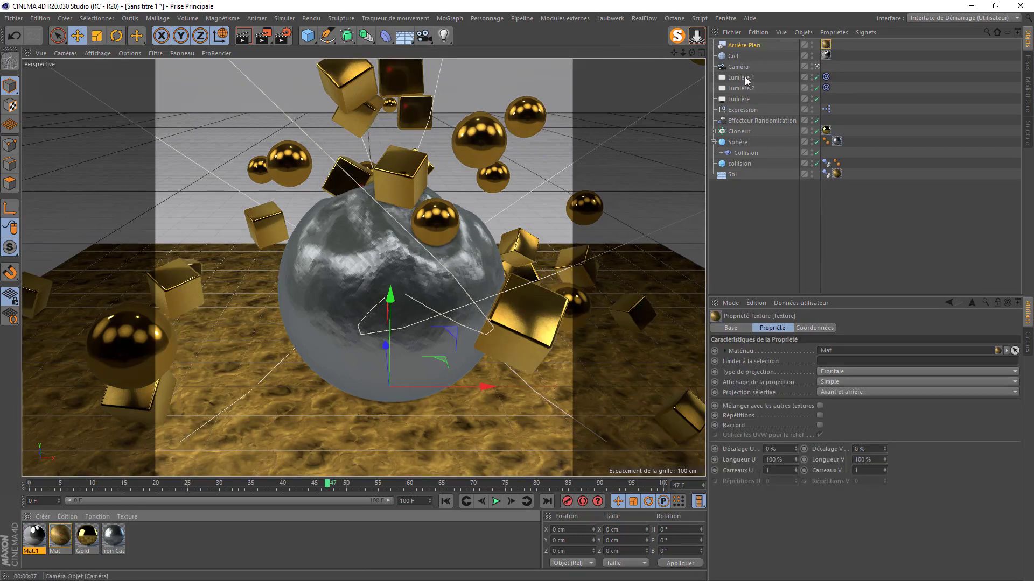
right_click(734, 174)
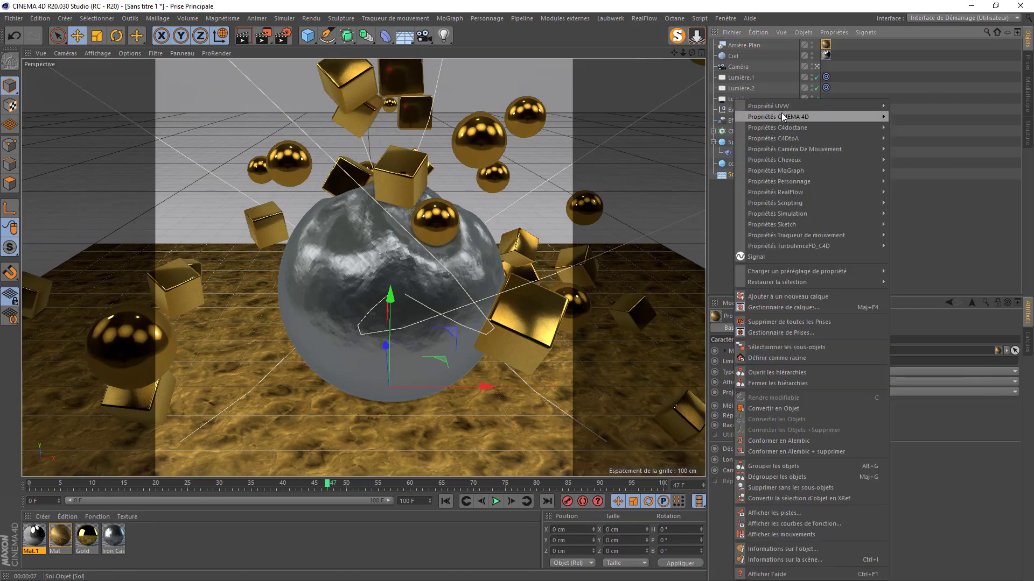
mouse_move(783, 117)
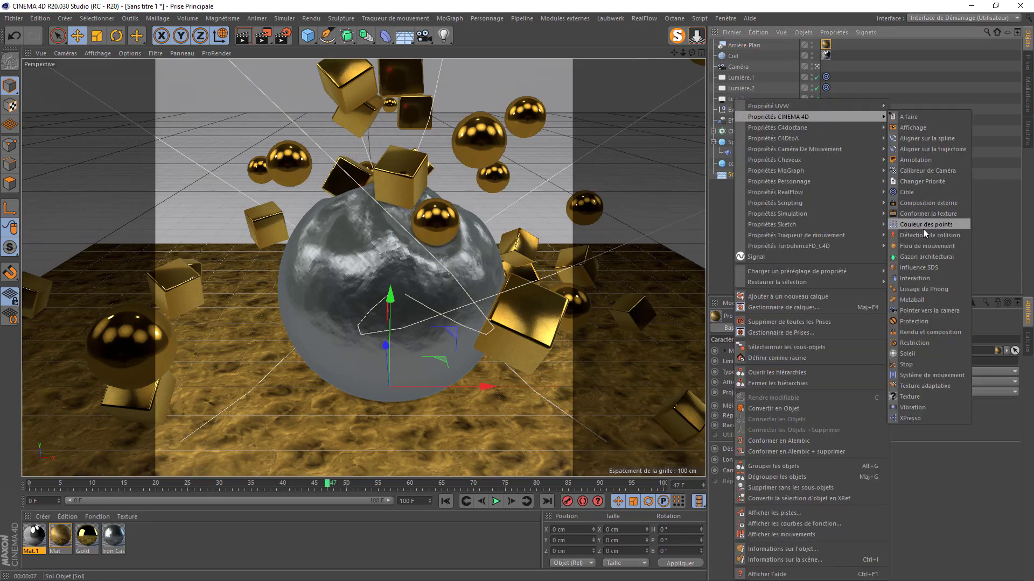
click(931, 333)
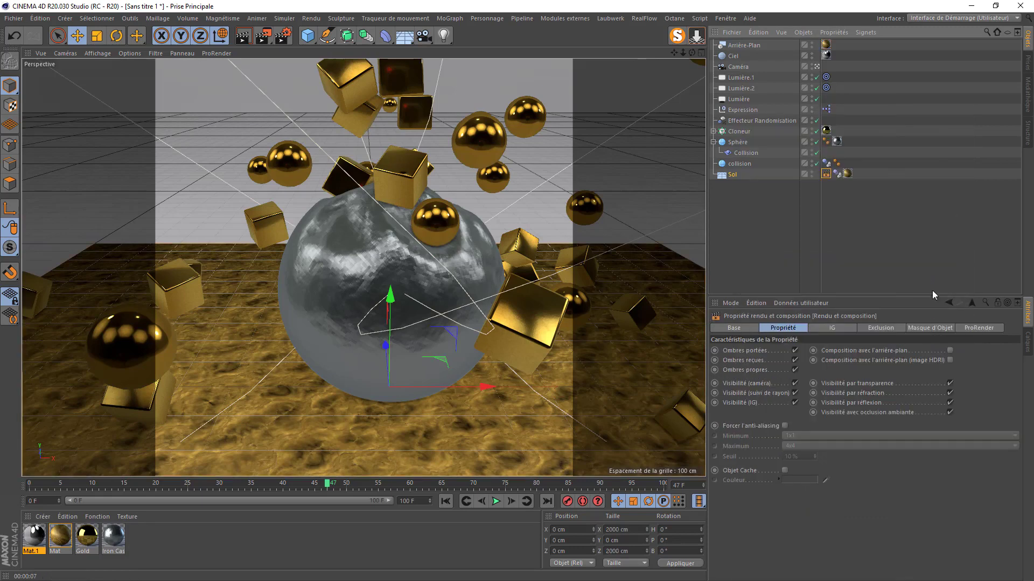
click(950, 350)
click(221, 44)
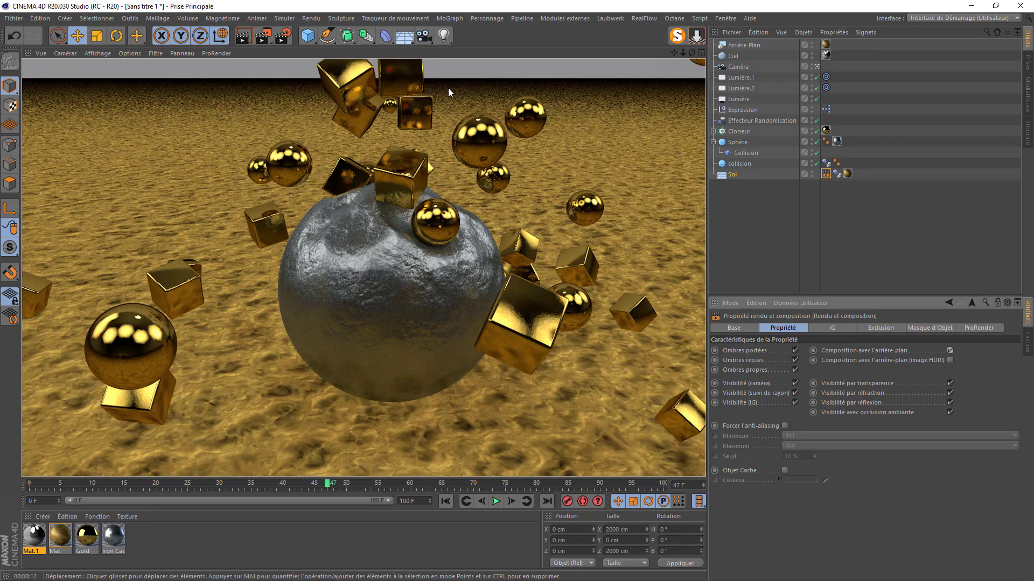
- Set the Randomisation effector's colour mode to Effector Color
click(748, 120)
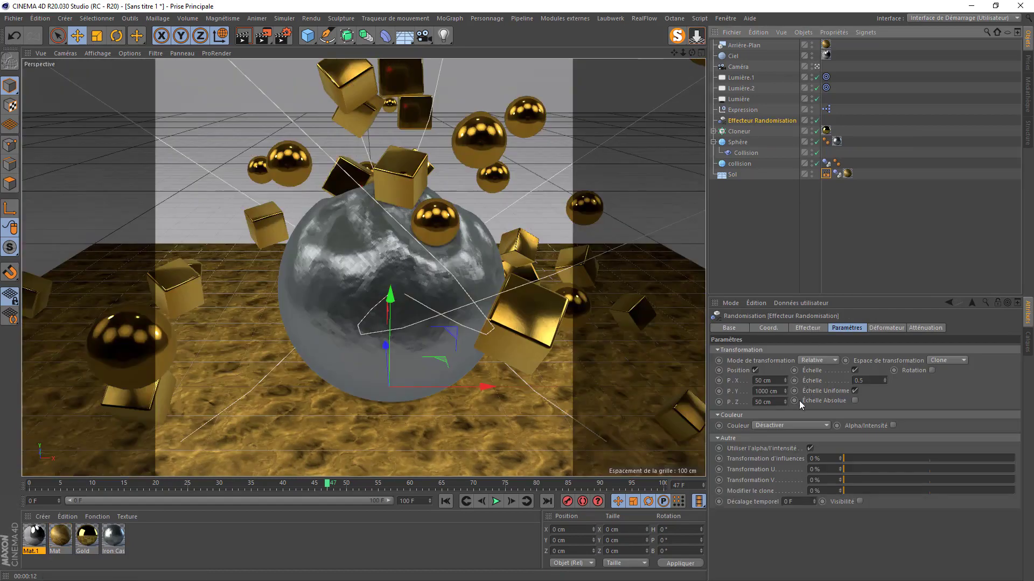
click(777, 426)
click(776, 448)
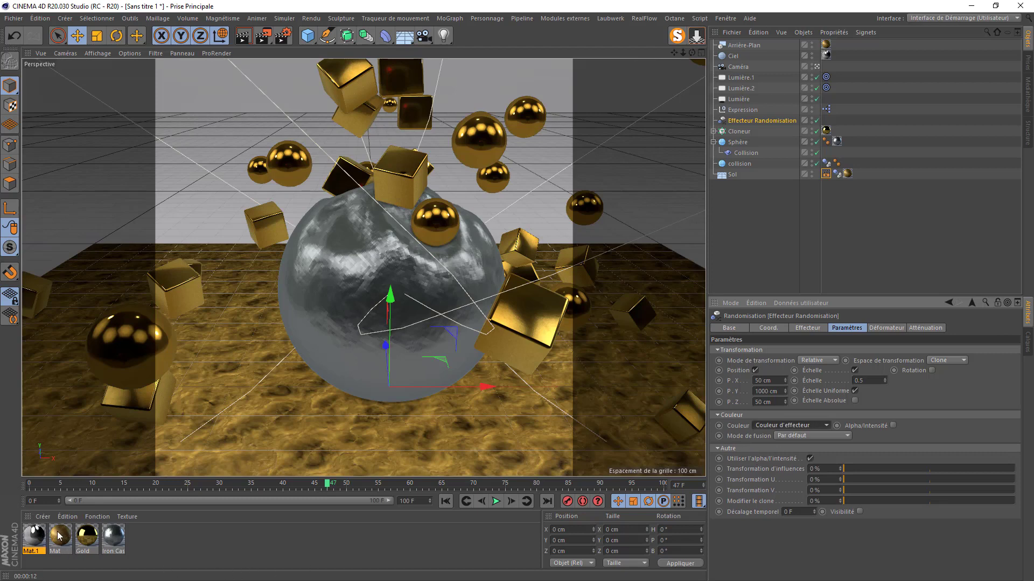
- Add a MoGraph Color Shader layer to the Gold material's reflection colour
double_click(87, 539)
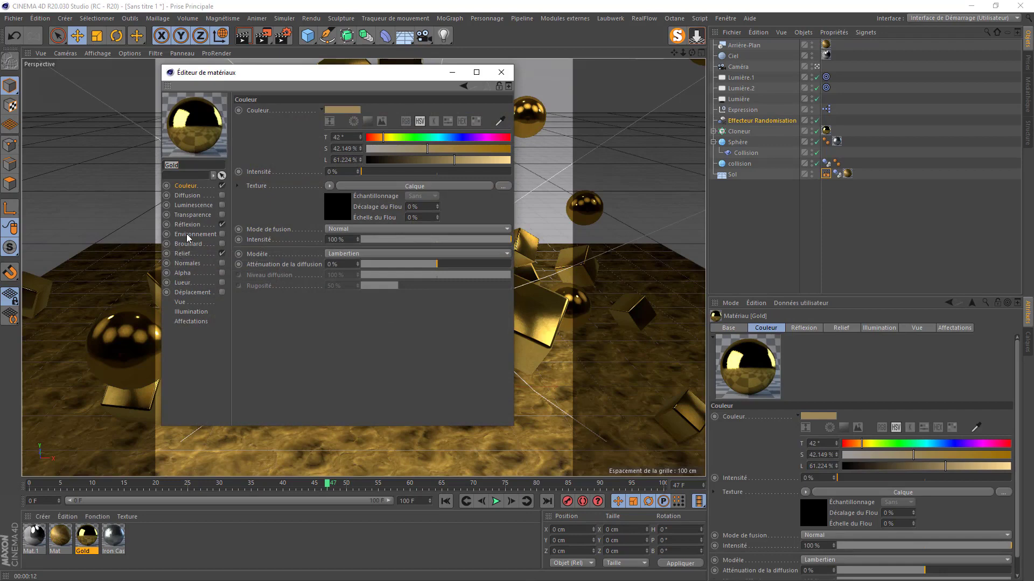
click(188, 225)
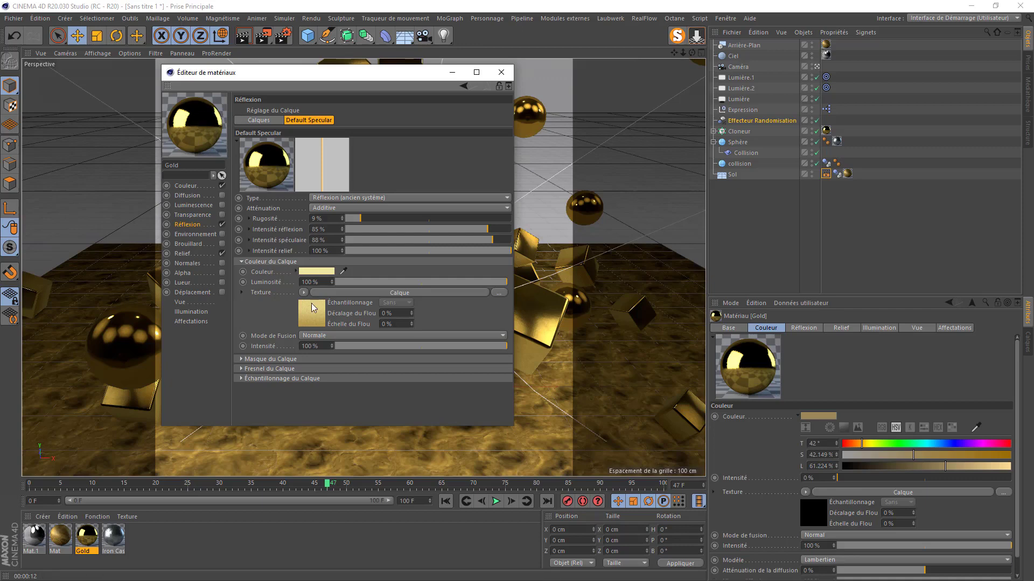
click(316, 320)
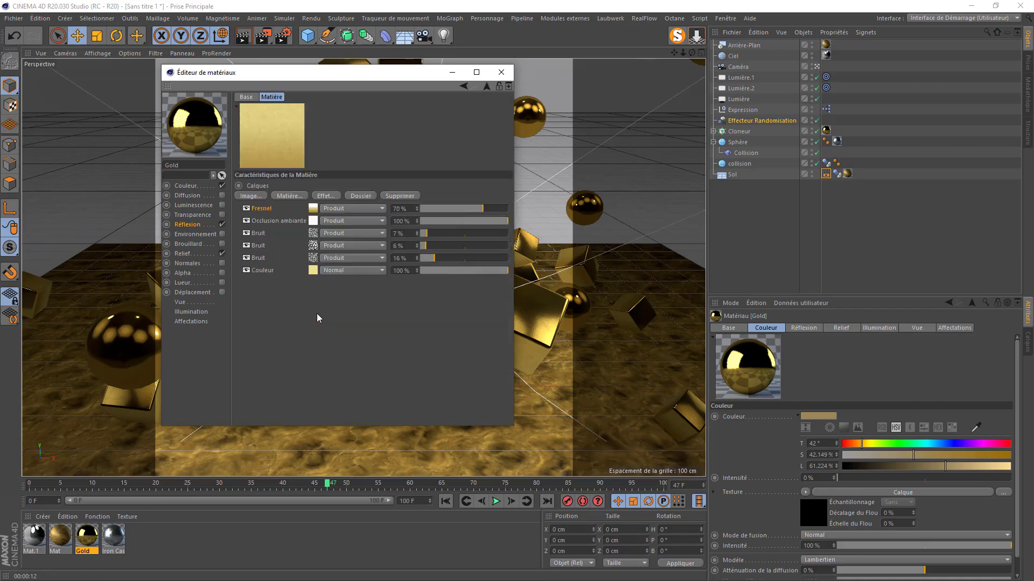
click(289, 196)
mouse_move(340, 366)
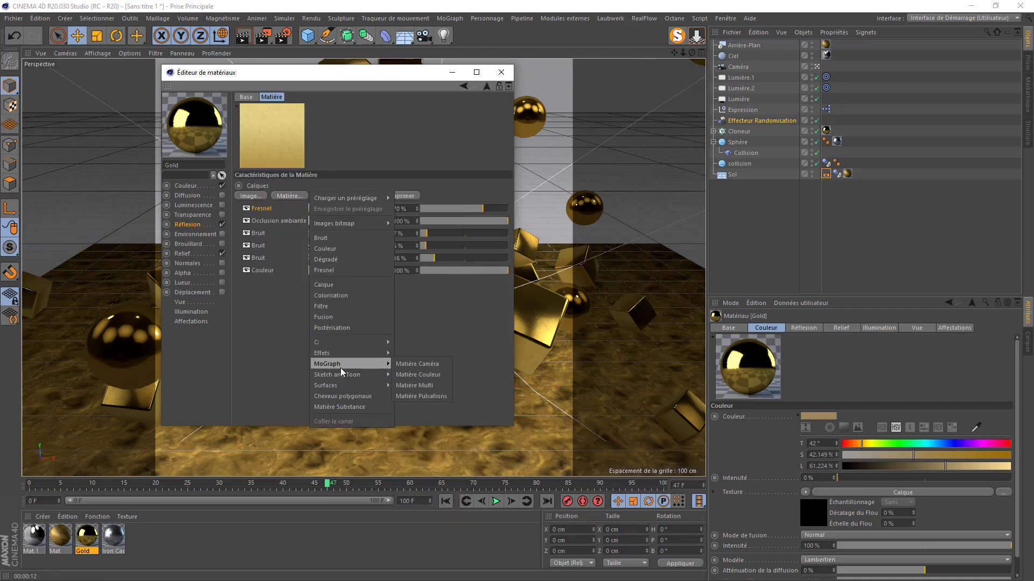
click(413, 374)
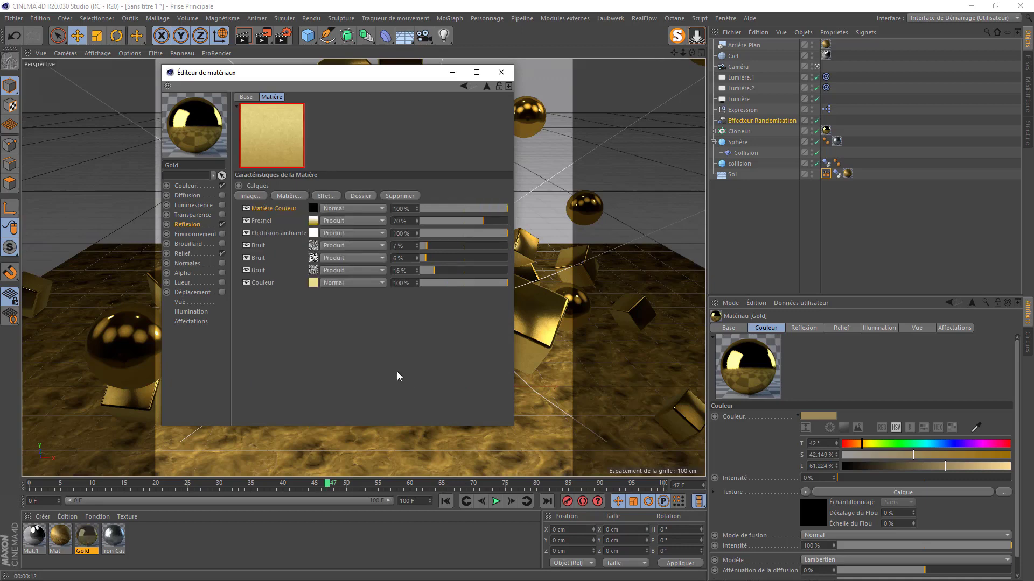
drag(267, 205, 265, 277)
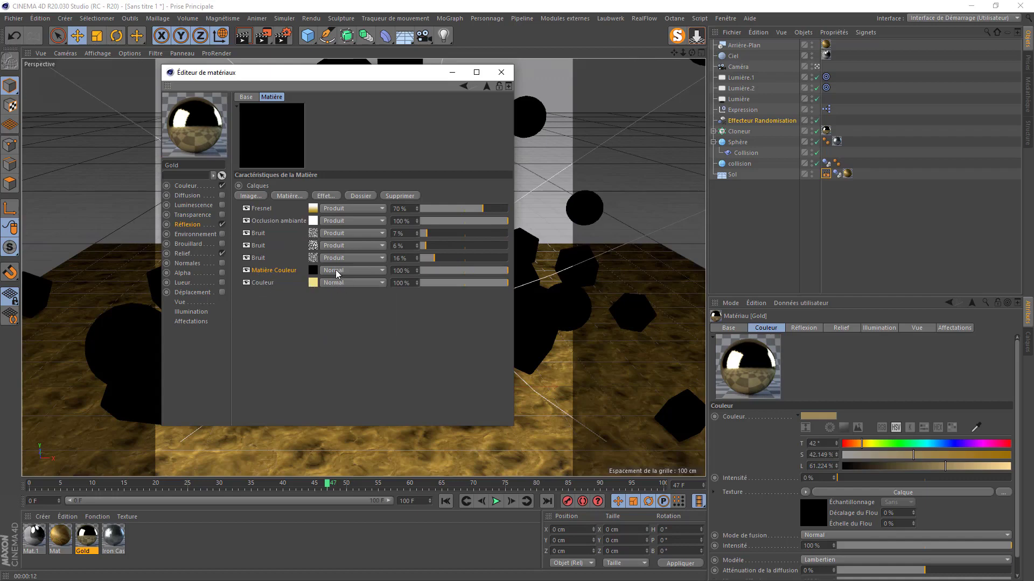
click(259, 283)
click(501, 76)
- Preview-render, then render to the Picture Viewer without saving and stop it
click(243, 36)
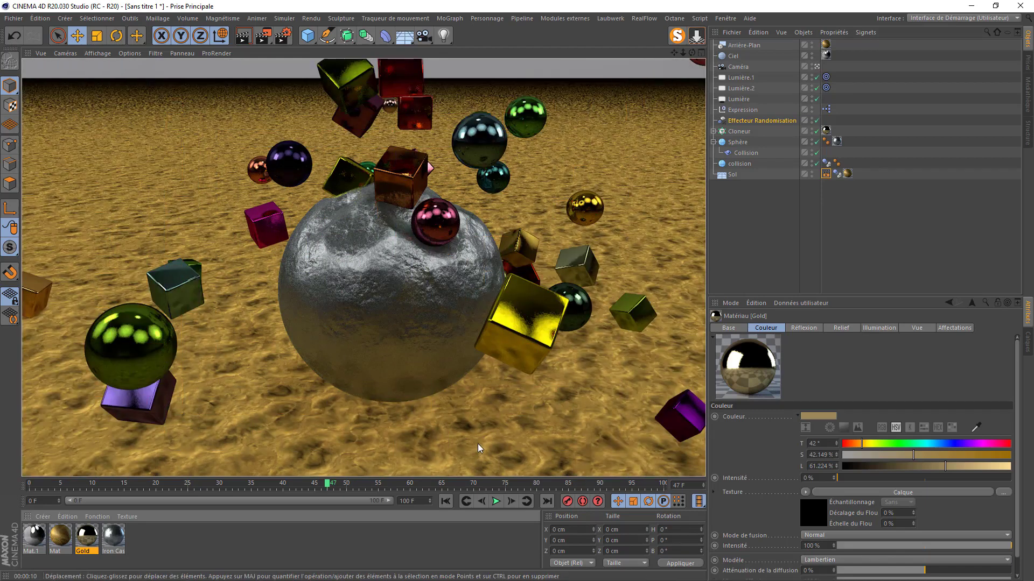
click(264, 36)
click(542, 334)
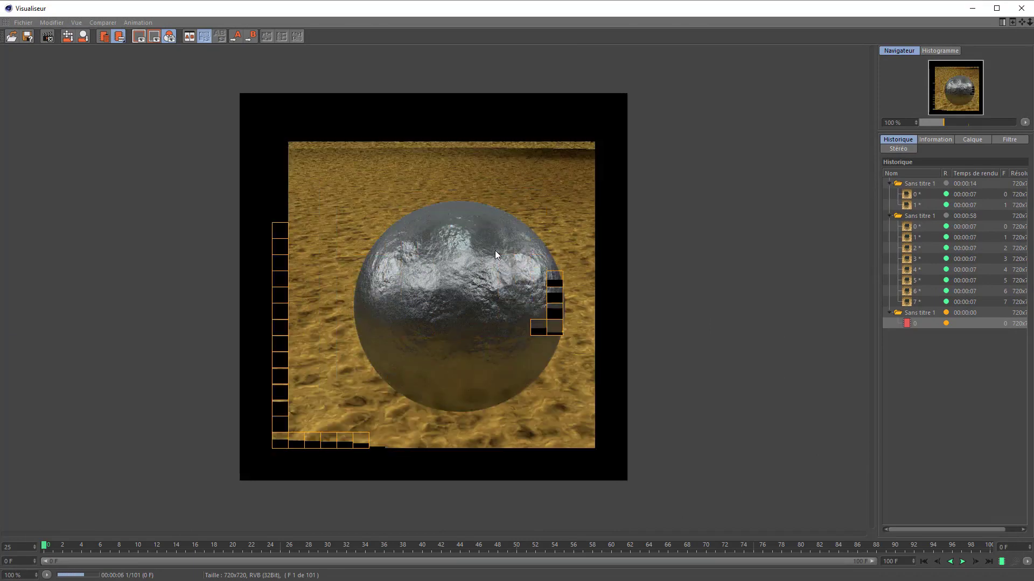
click(1022, 7)
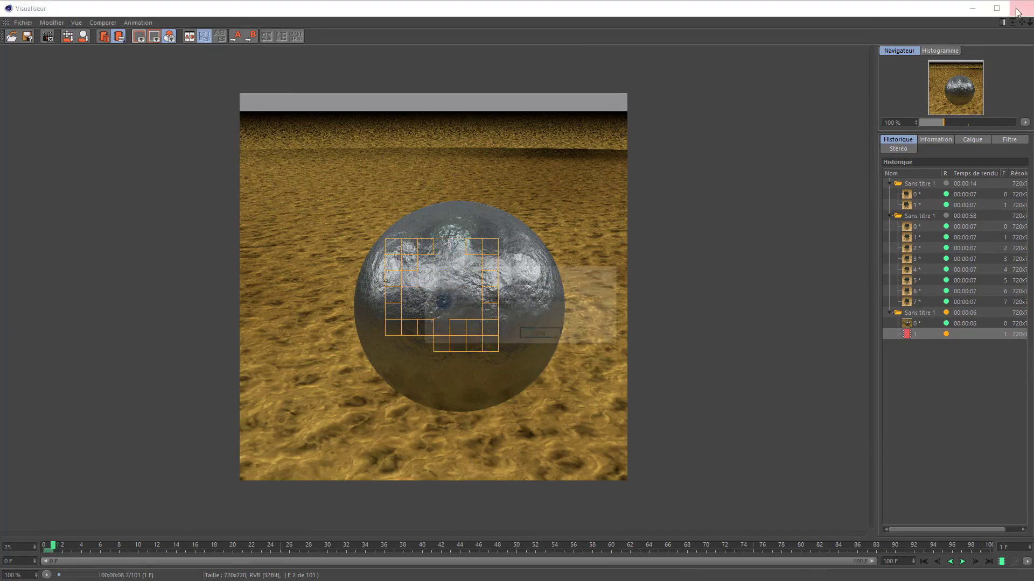
click(533, 335)
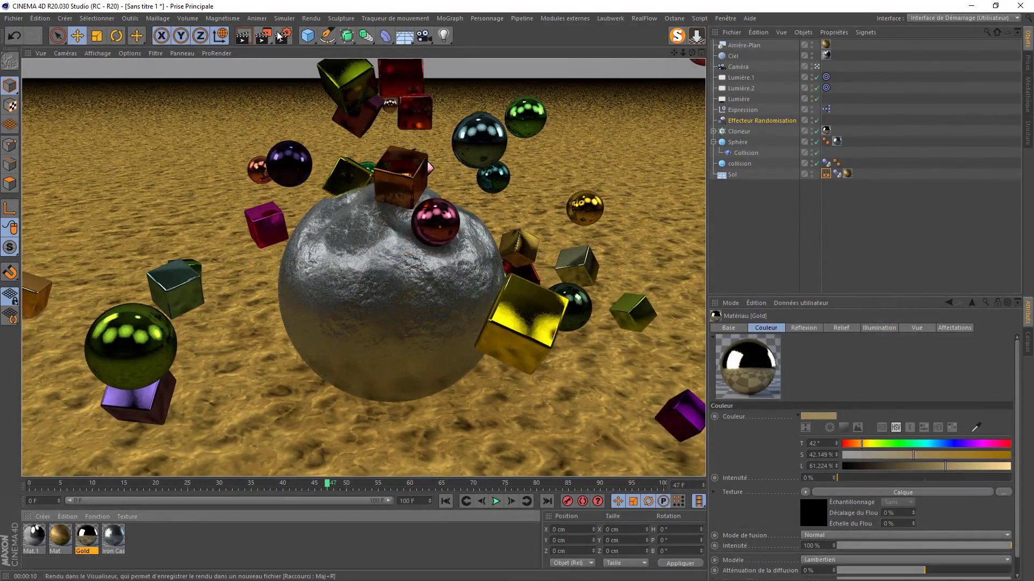
- Switch to the Physique renderer with Moyenne sampling and output only the current frame
click(283, 36)
click(364, 50)
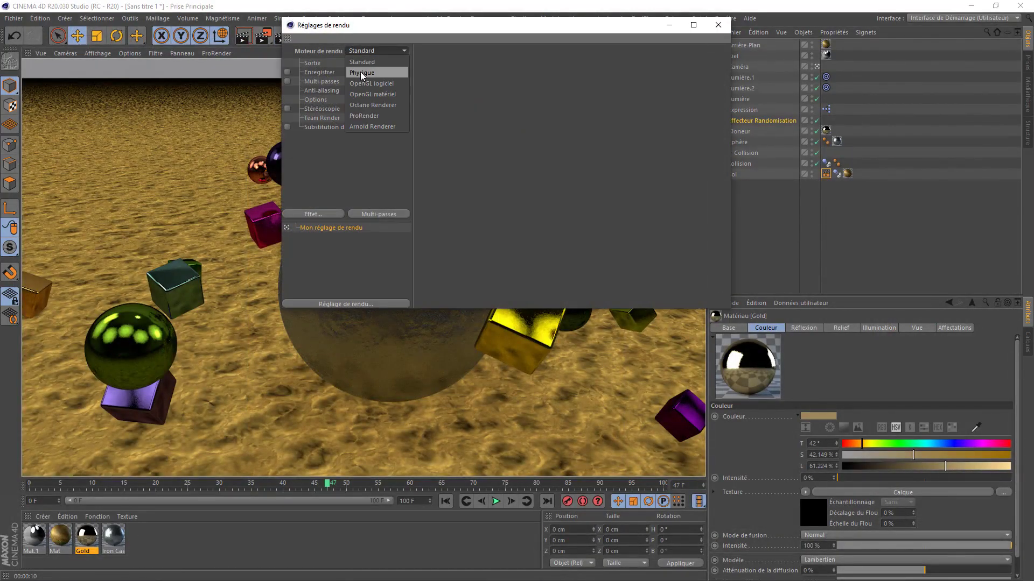
click(360, 72)
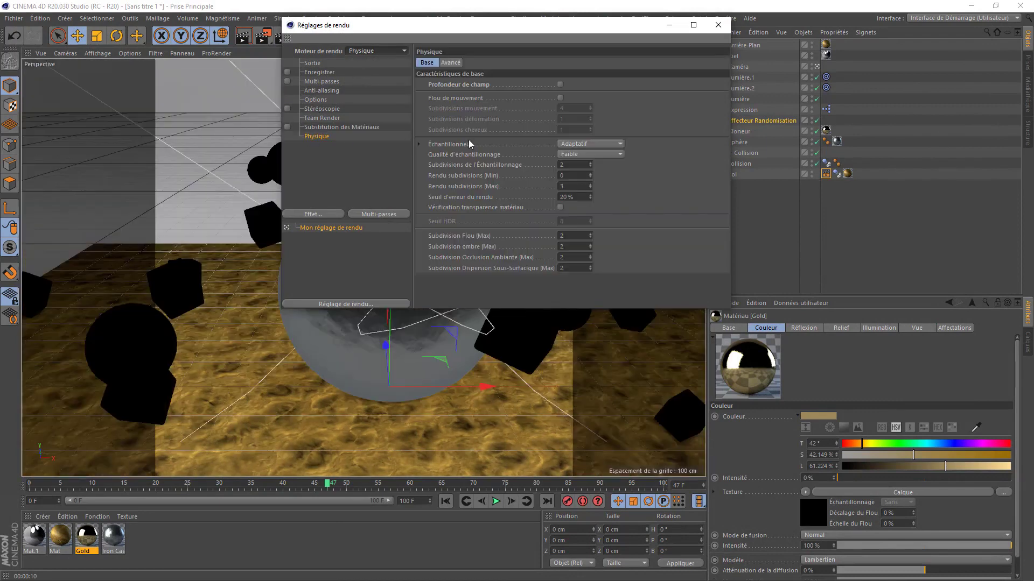
click(580, 155)
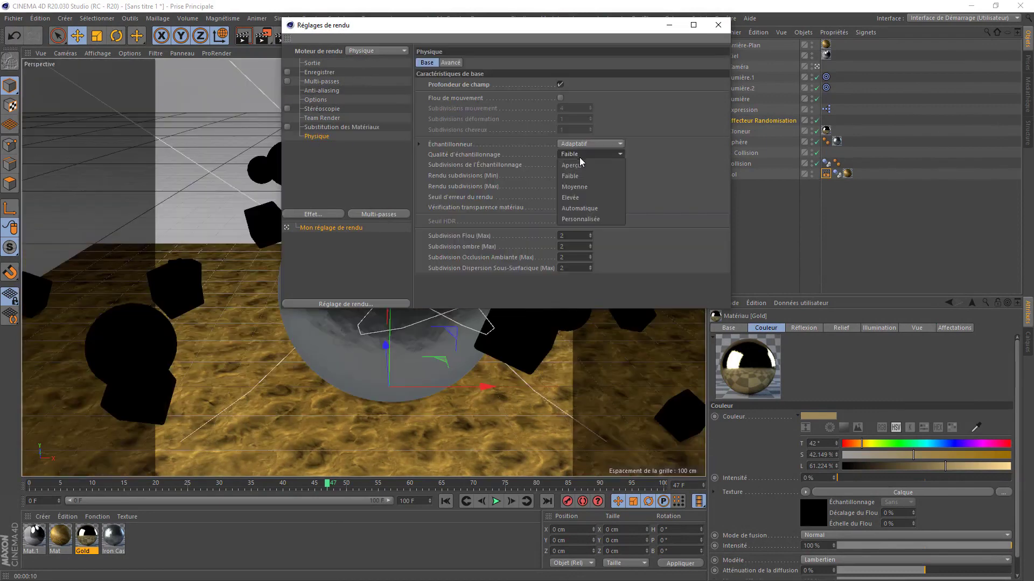
click(577, 184)
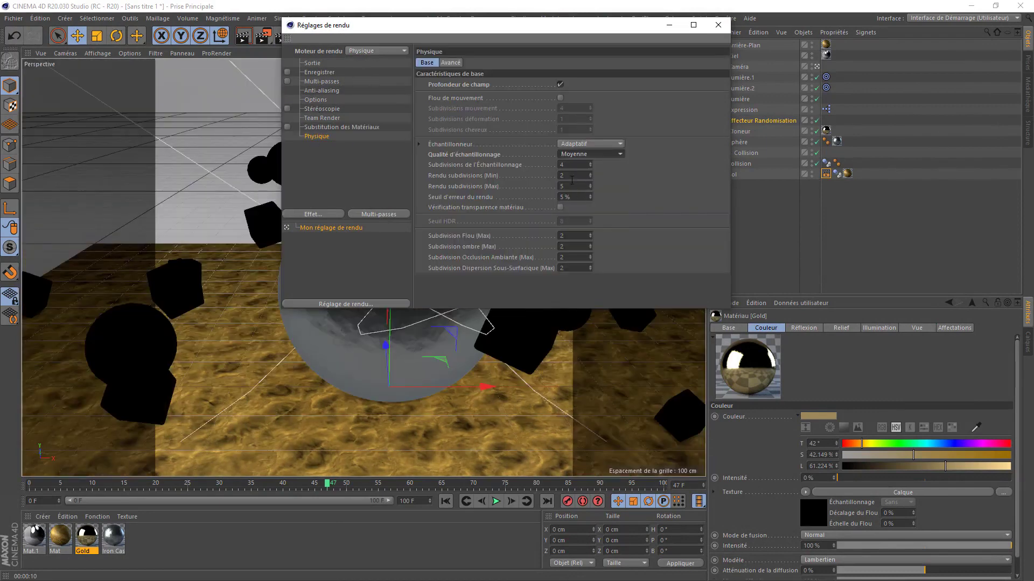
click(312, 63)
click(564, 184)
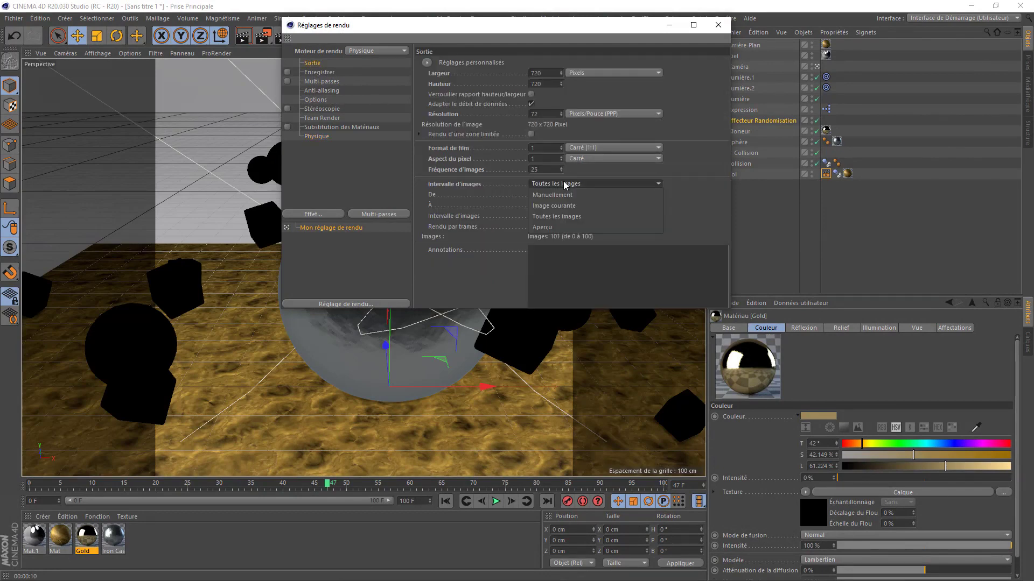
click(558, 208)
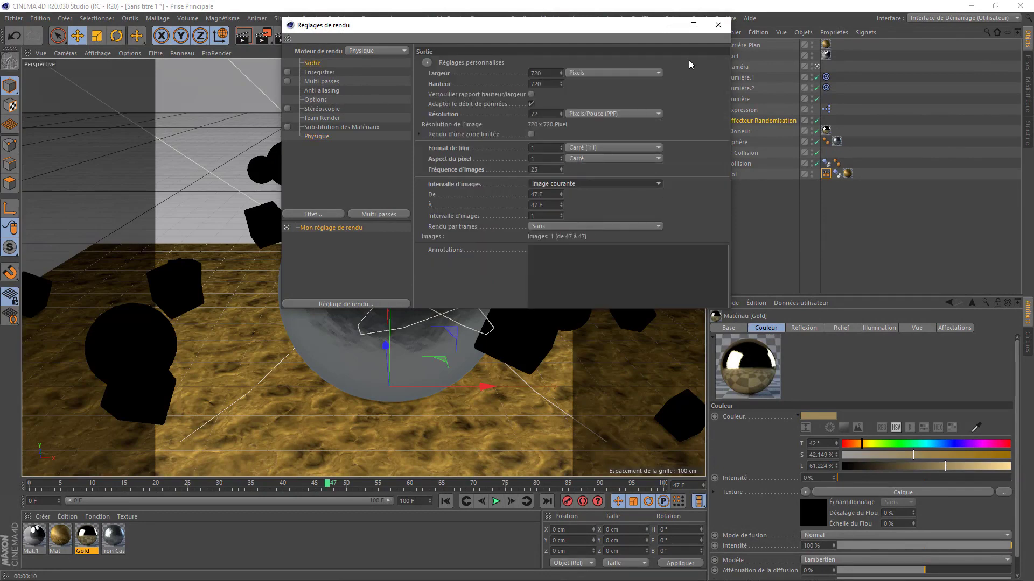
click(718, 25)
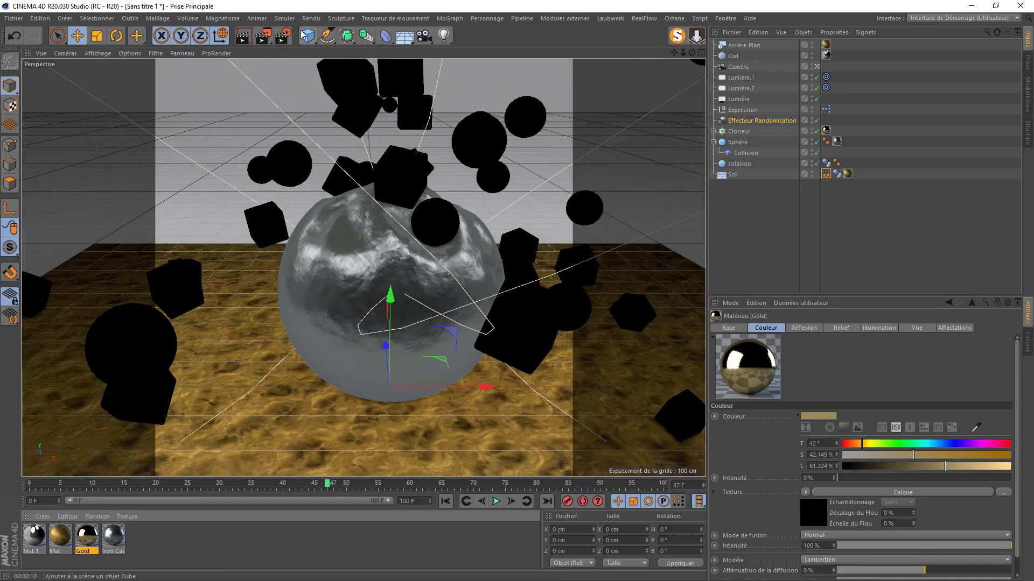
- Test-render the current frame to the Picture Viewer, then stop the render
click(262, 36)
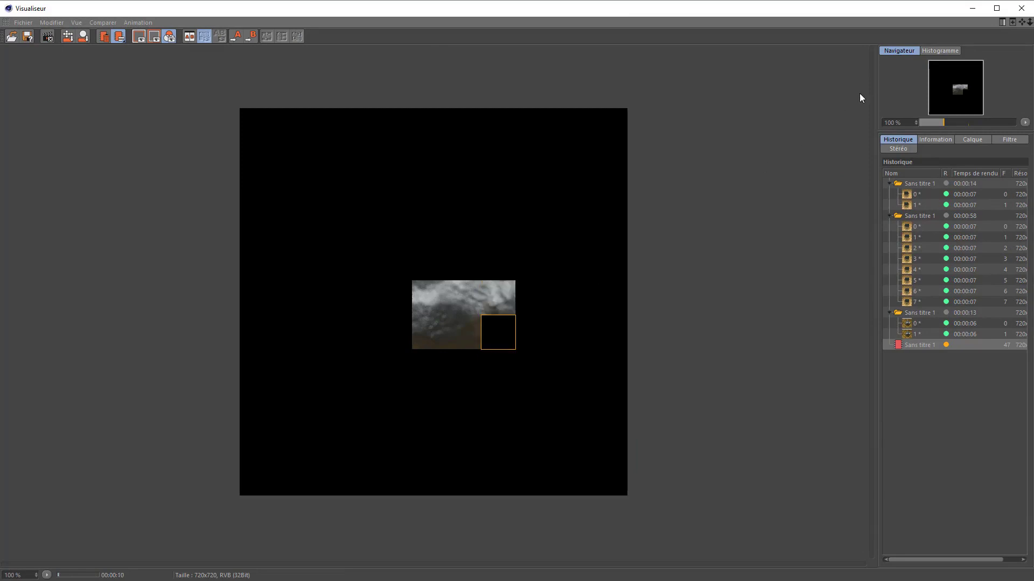
click(1021, 7)
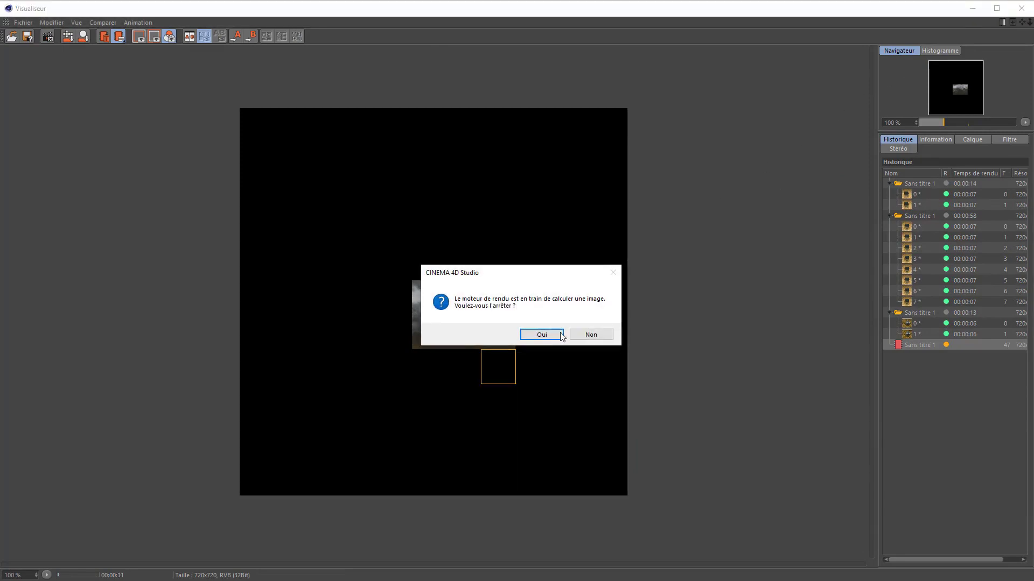
click(548, 334)
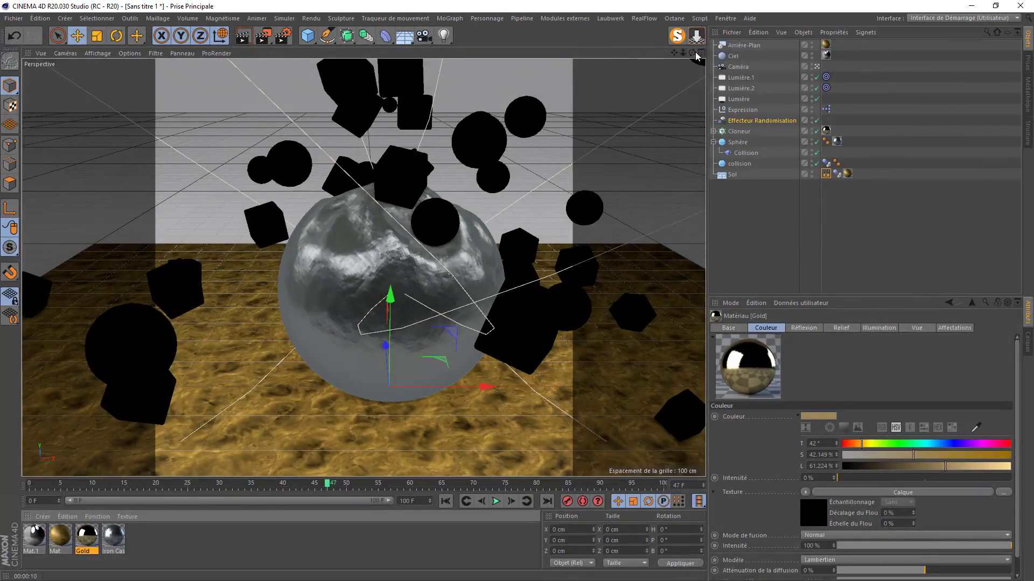
- Pick the iron sphere as the camera's focus distance (836.703 cm) and render frame 47
drag(692, 53, 692, 100)
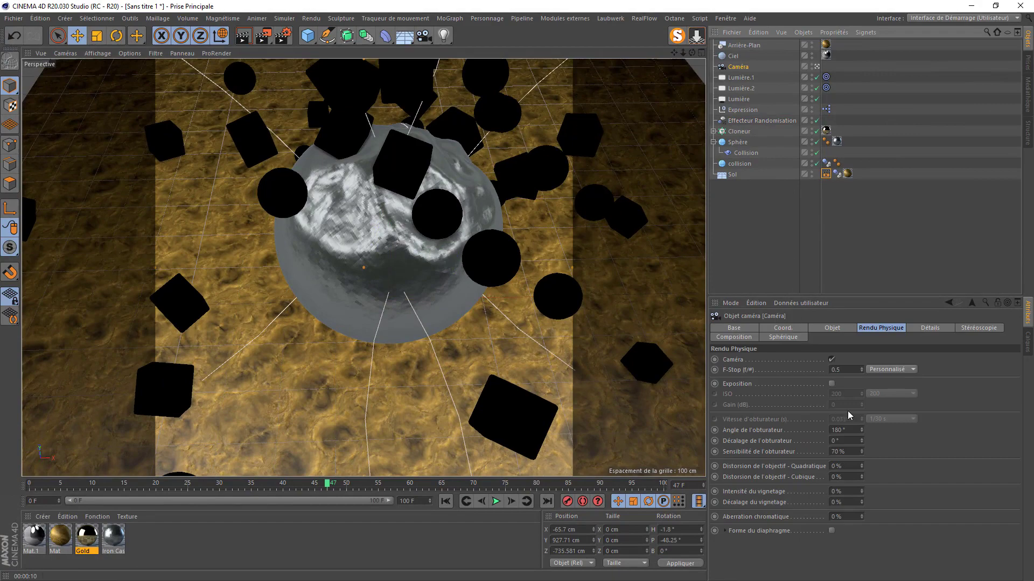
click(841, 329)
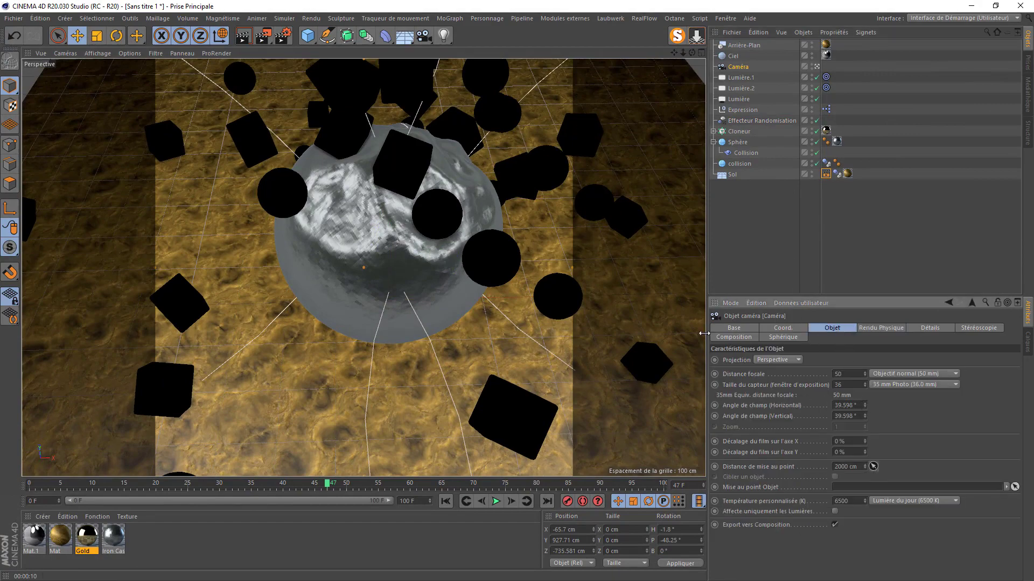
click(849, 466)
click(392, 247)
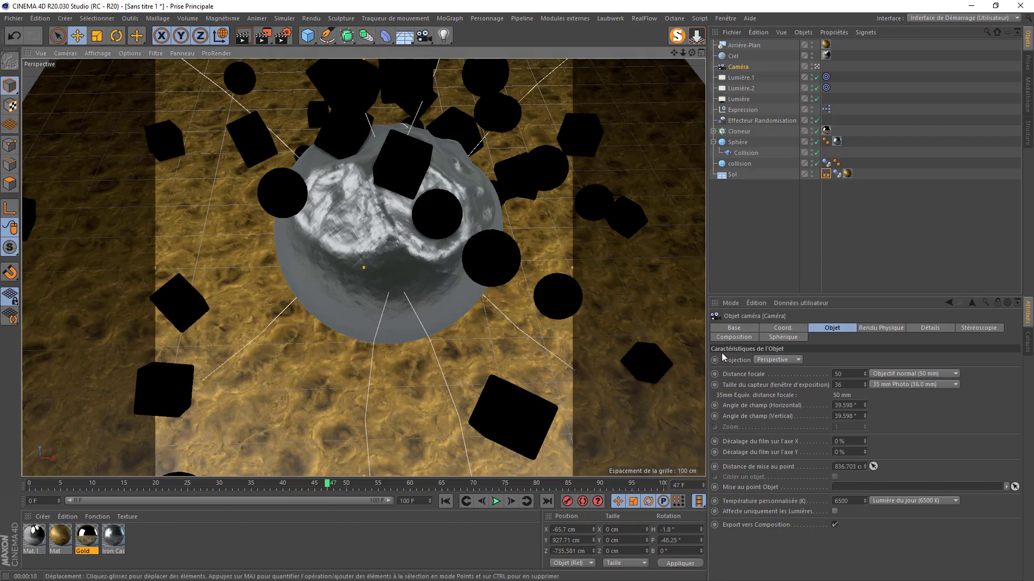
click(263, 36)
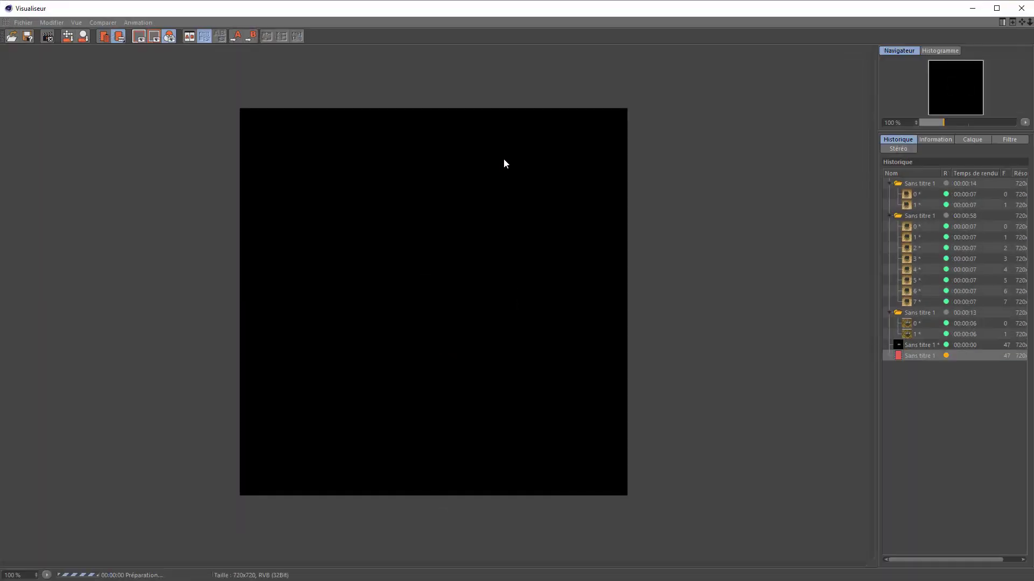